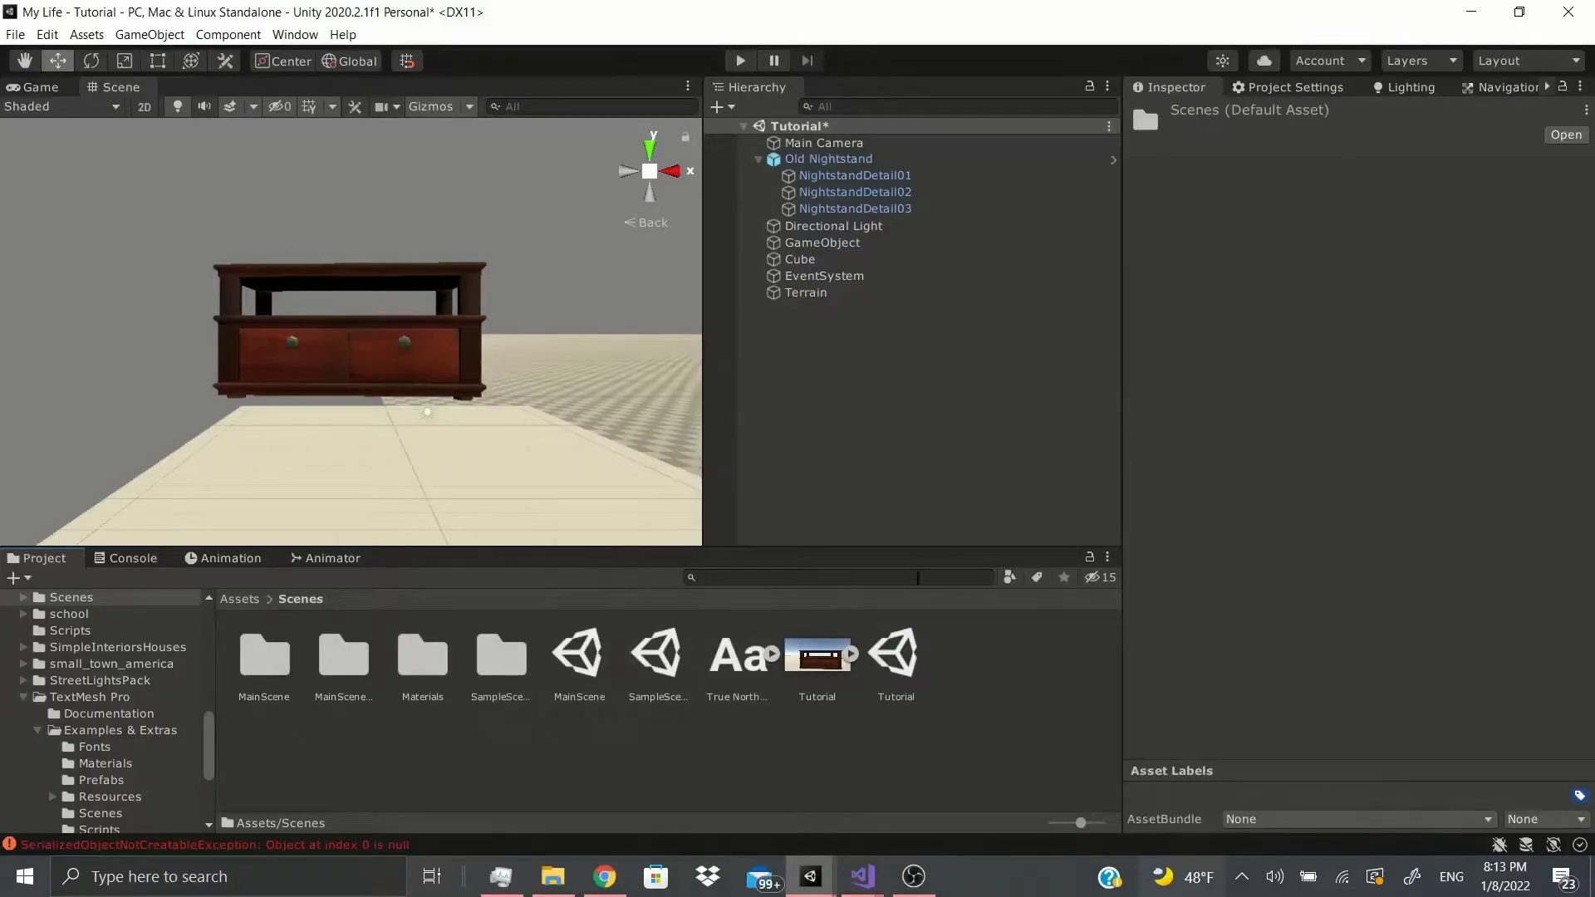
- Open the Create submenu from the Project panel's Scenes folder context menu
{"action": "right_click", "coordinate": [965, 706]}
{"action": "mouse_move", "coordinate": [1117, 245]}
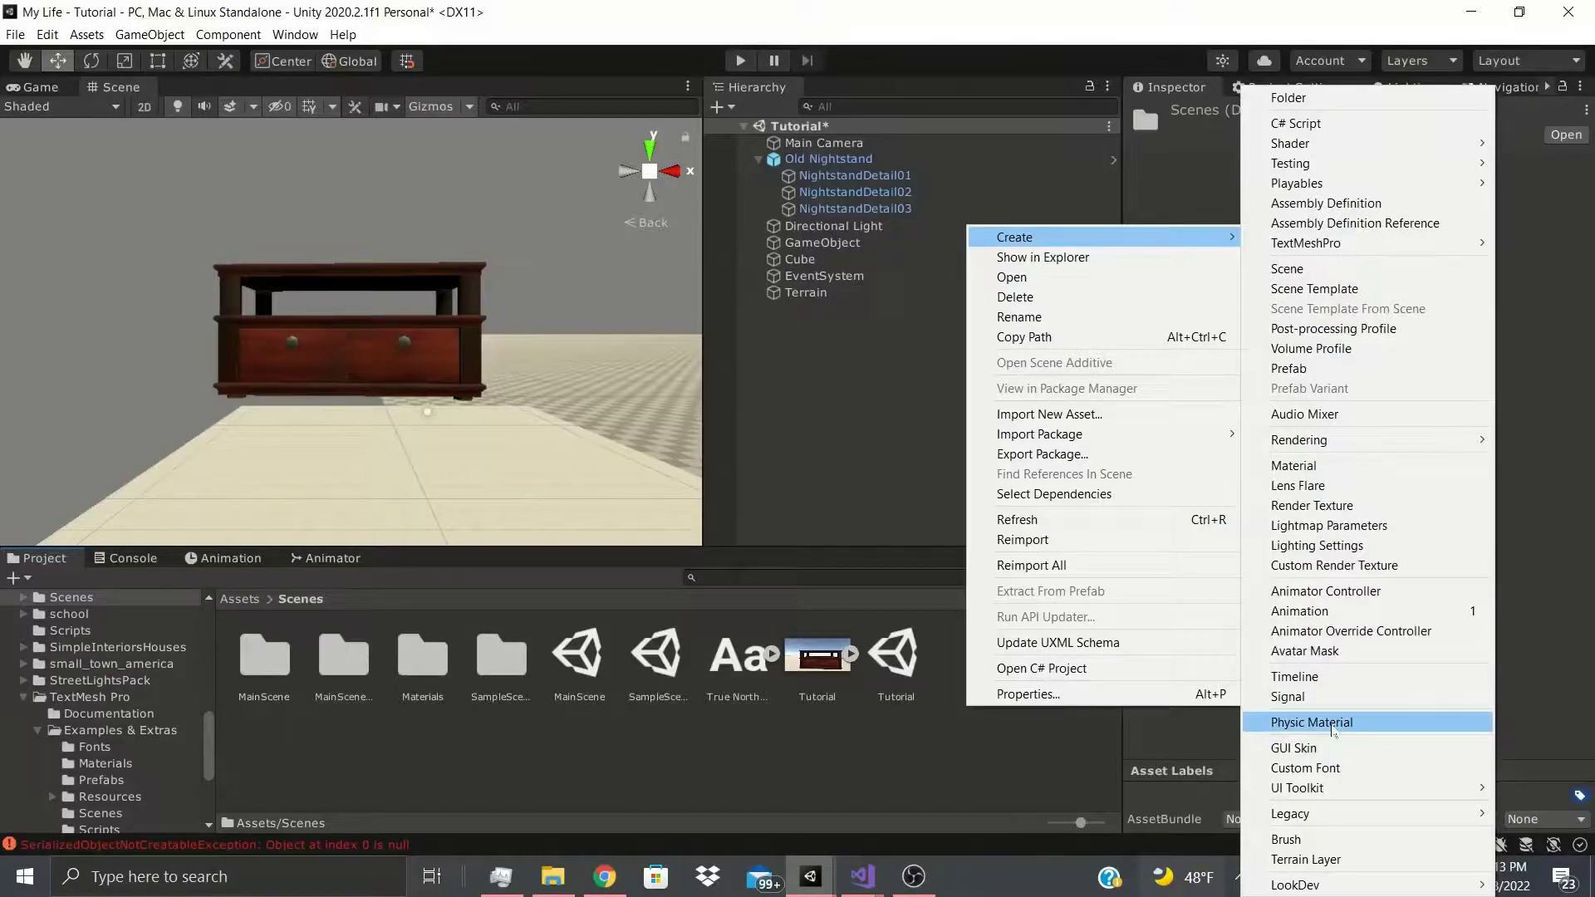
- Create a Physic Material asset, keeping the name New Physic Material
{"action": "left_click", "coordinate": [1333, 724]}
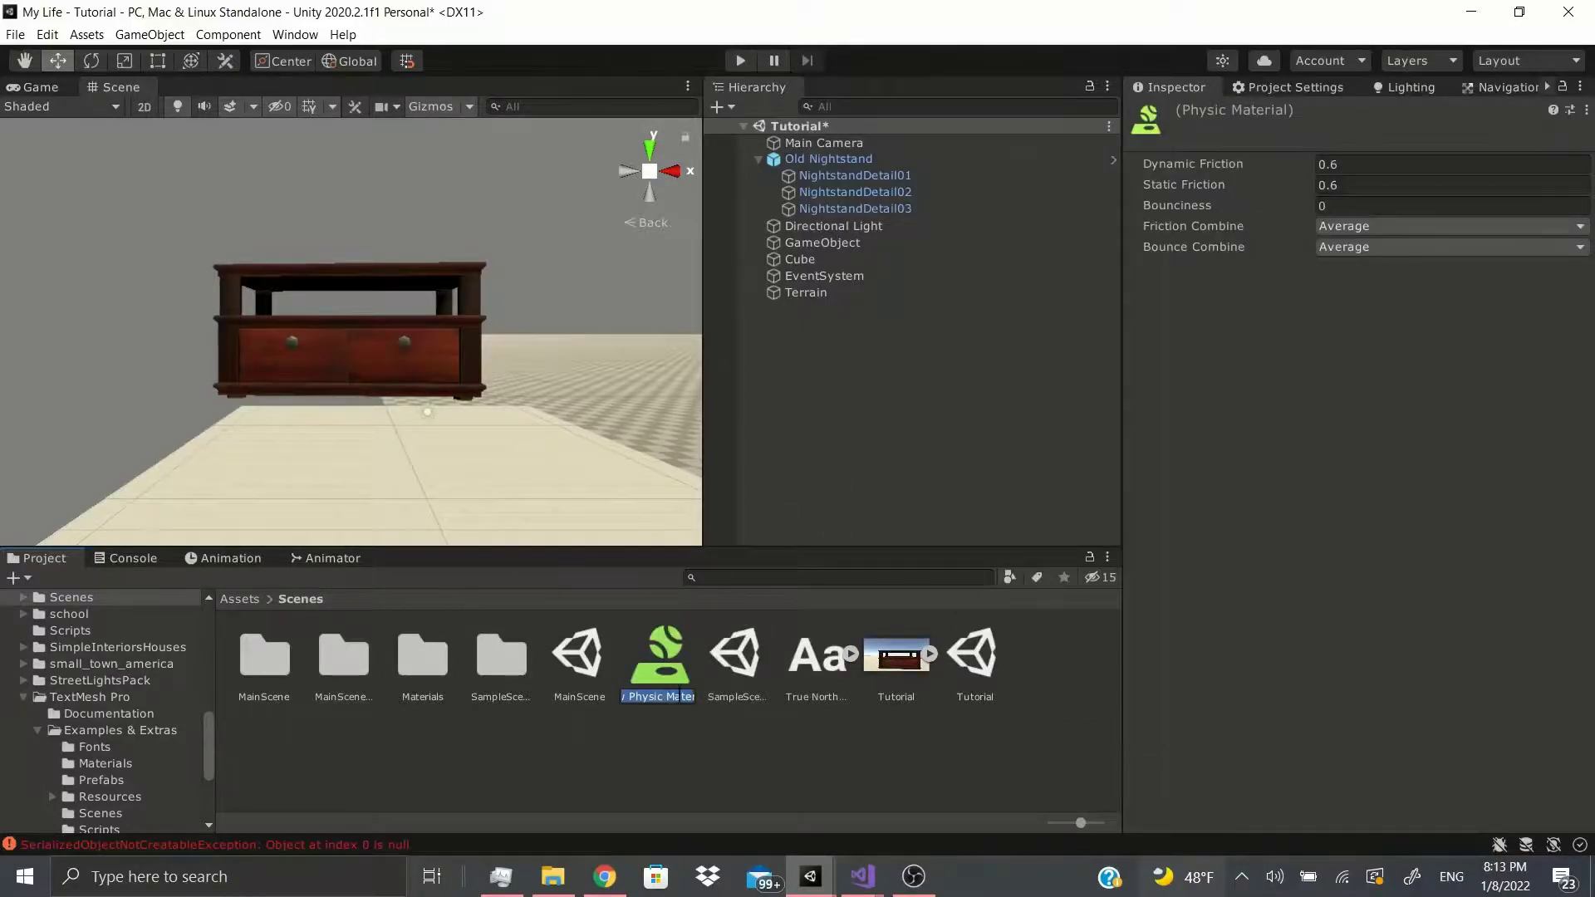
{"action": "key", "text": "Return"}
{"action": "scroll", "coordinate": [354, 356], "scroll_direction": "down", "scroll_amount": 3}
- Select the Old Nightstand and frame it with the floor and camera in the Scene view
{"action": "left_click", "coordinate": [352, 315]}
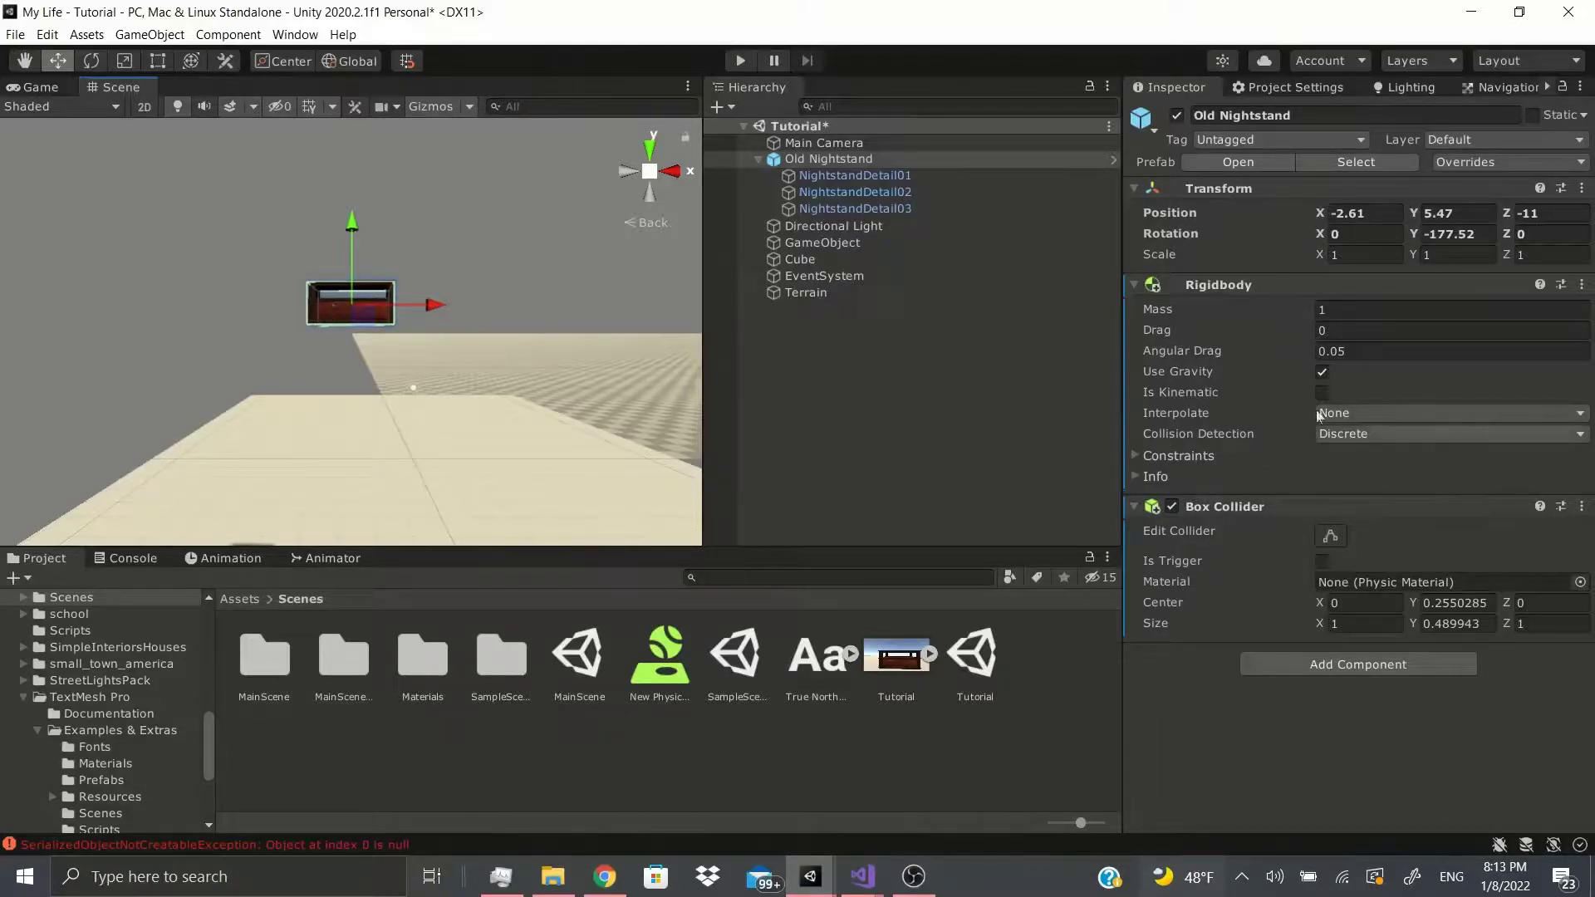
{"action": "middle_click_drag", "start_coordinate": [334, 256], "coordinate": [334, 146]}
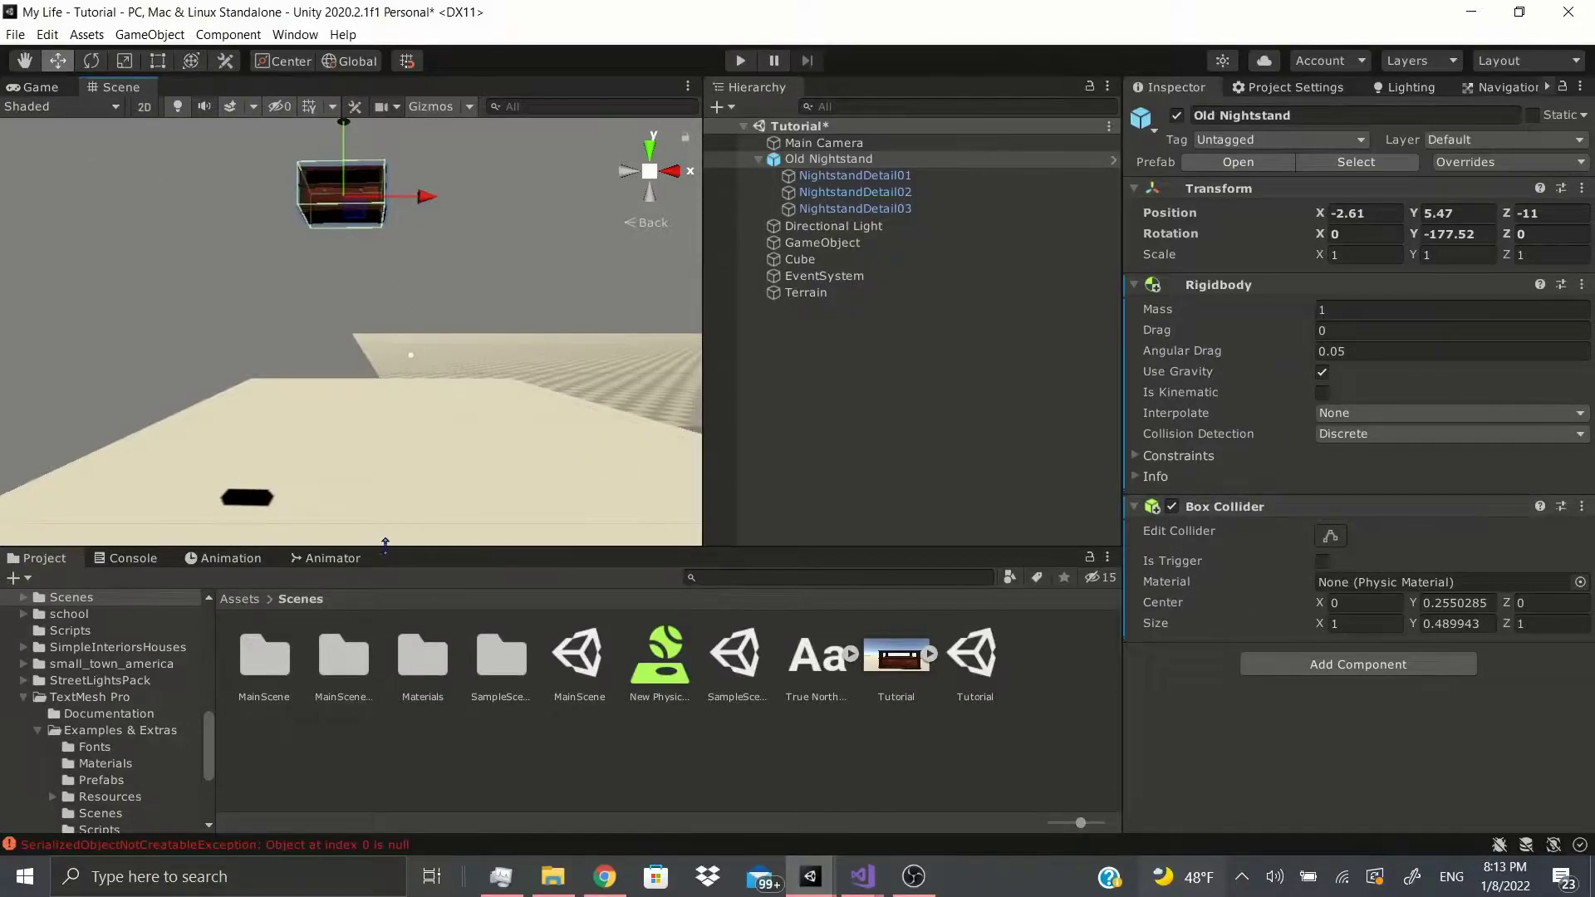
{"action": "scroll", "coordinate": [290, 403], "scroll_direction": "down", "scroll_amount": 5}
{"action": "middle_click_drag", "start_coordinate": [430, 463], "coordinate": [368, 438]}
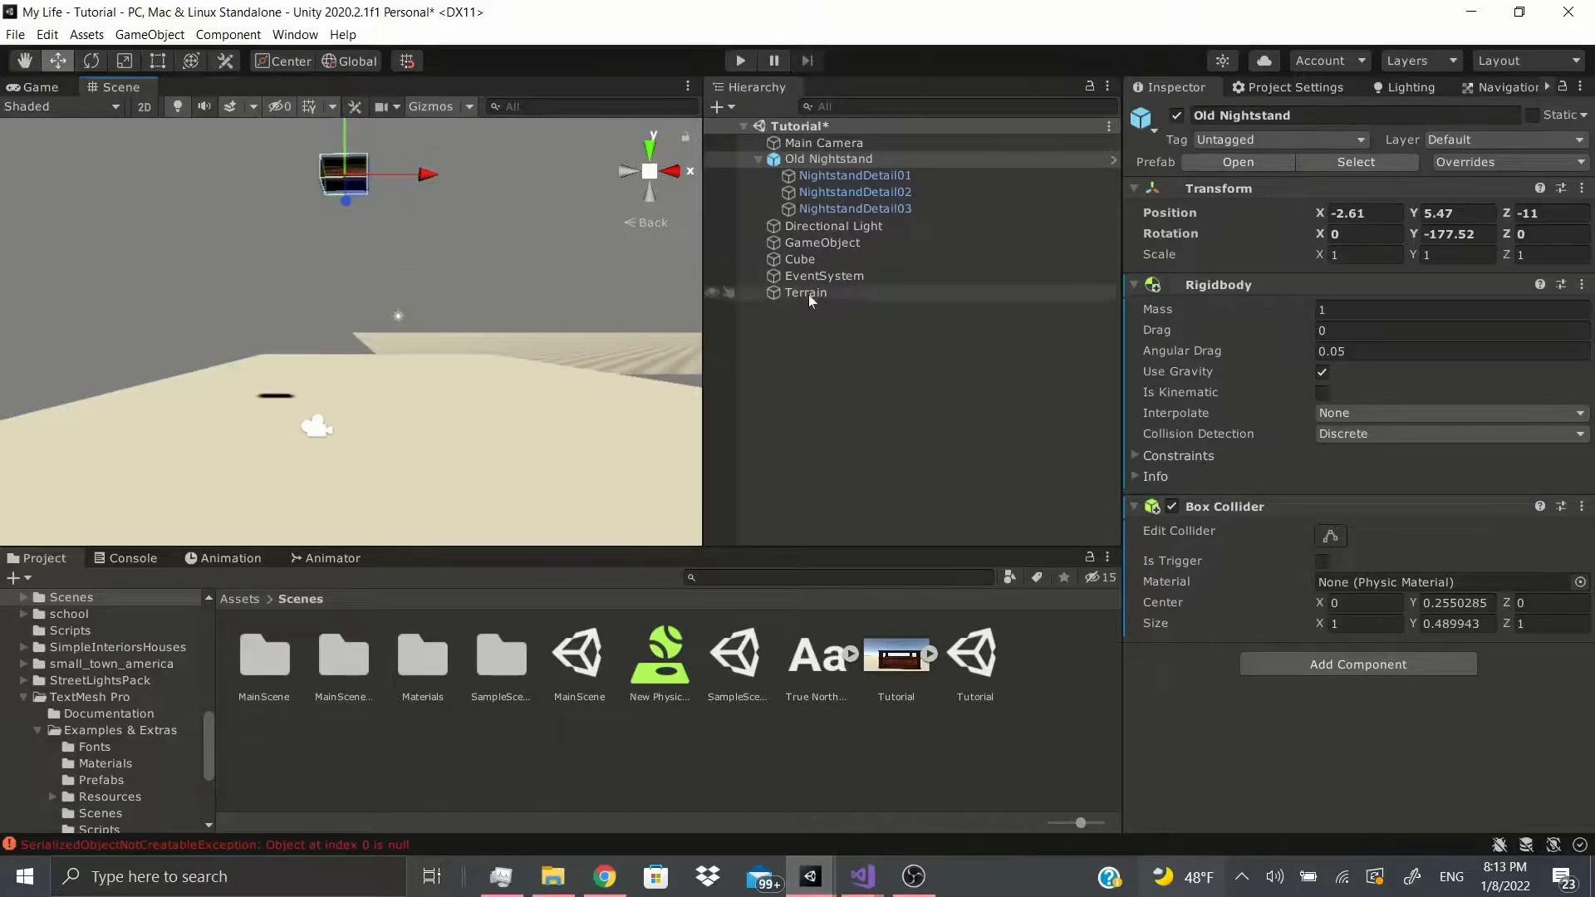
- Delete the Terrain from the scene, leaving the floor Cube selected
{"action": "right_click", "coordinate": [810, 293]}
{"action": "left_click", "coordinate": [864, 432]}
{"action": "left_click", "coordinate": [402, 430]}
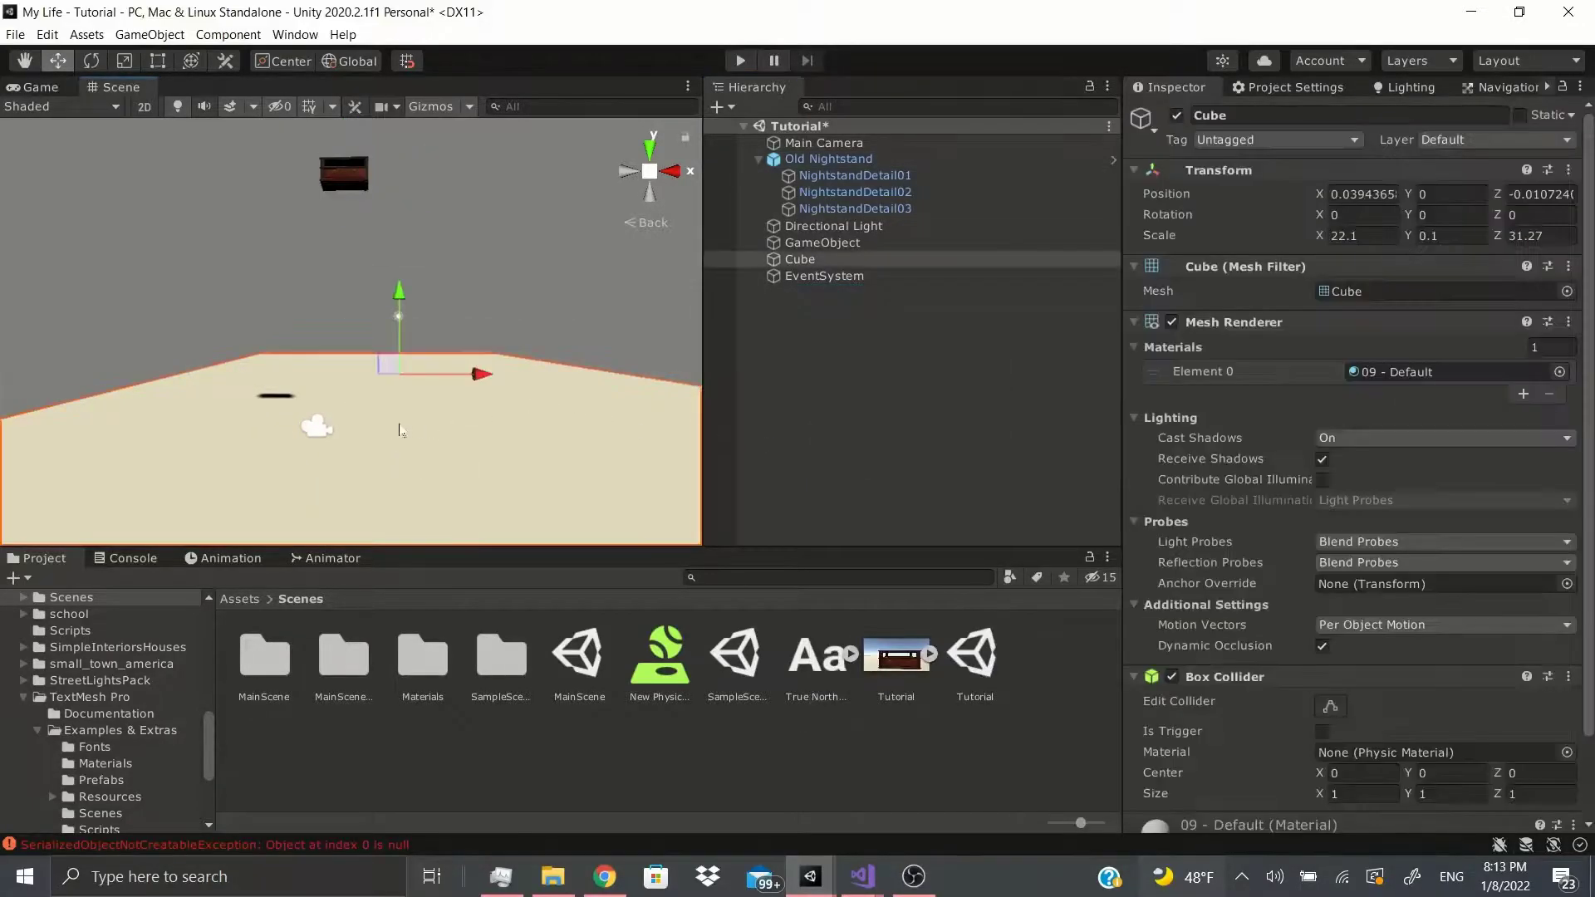
- Put New Physic Material on the Old Nightstand's Box Collider and play-test the drop
{"action": "left_click", "coordinate": [682, 662]}
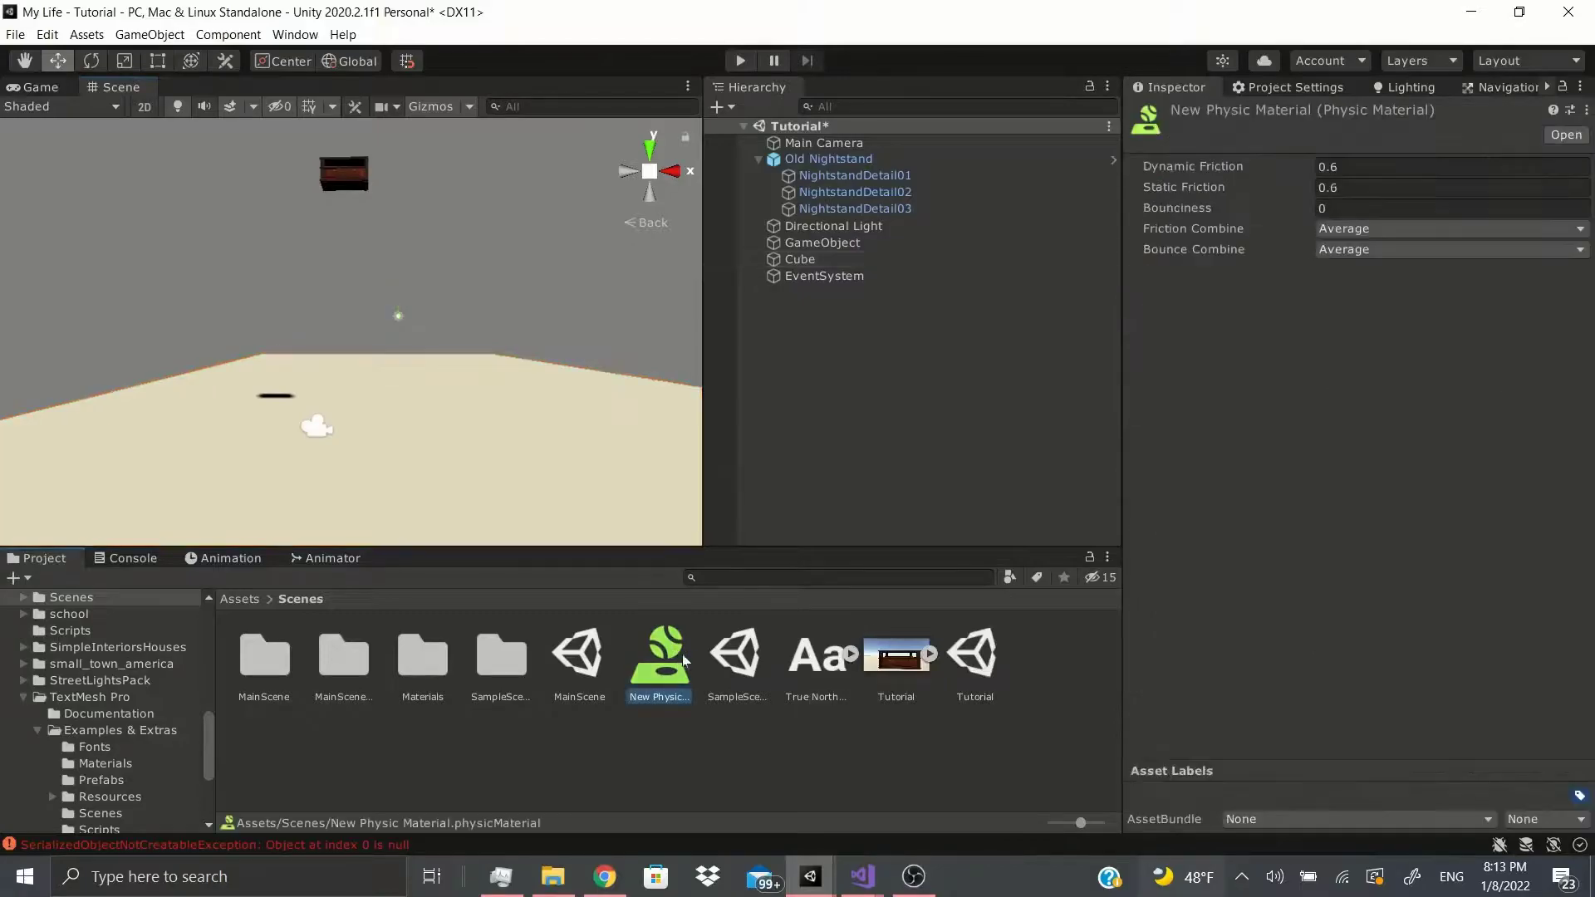
{"action": "left_click", "coordinate": [336, 187]}
{"action": "left_click_drag", "start_coordinate": [660, 657], "coordinate": [1385, 584]}
{"action": "left_click", "coordinate": [660, 657]}
{"action": "left_click", "coordinate": [735, 61]}
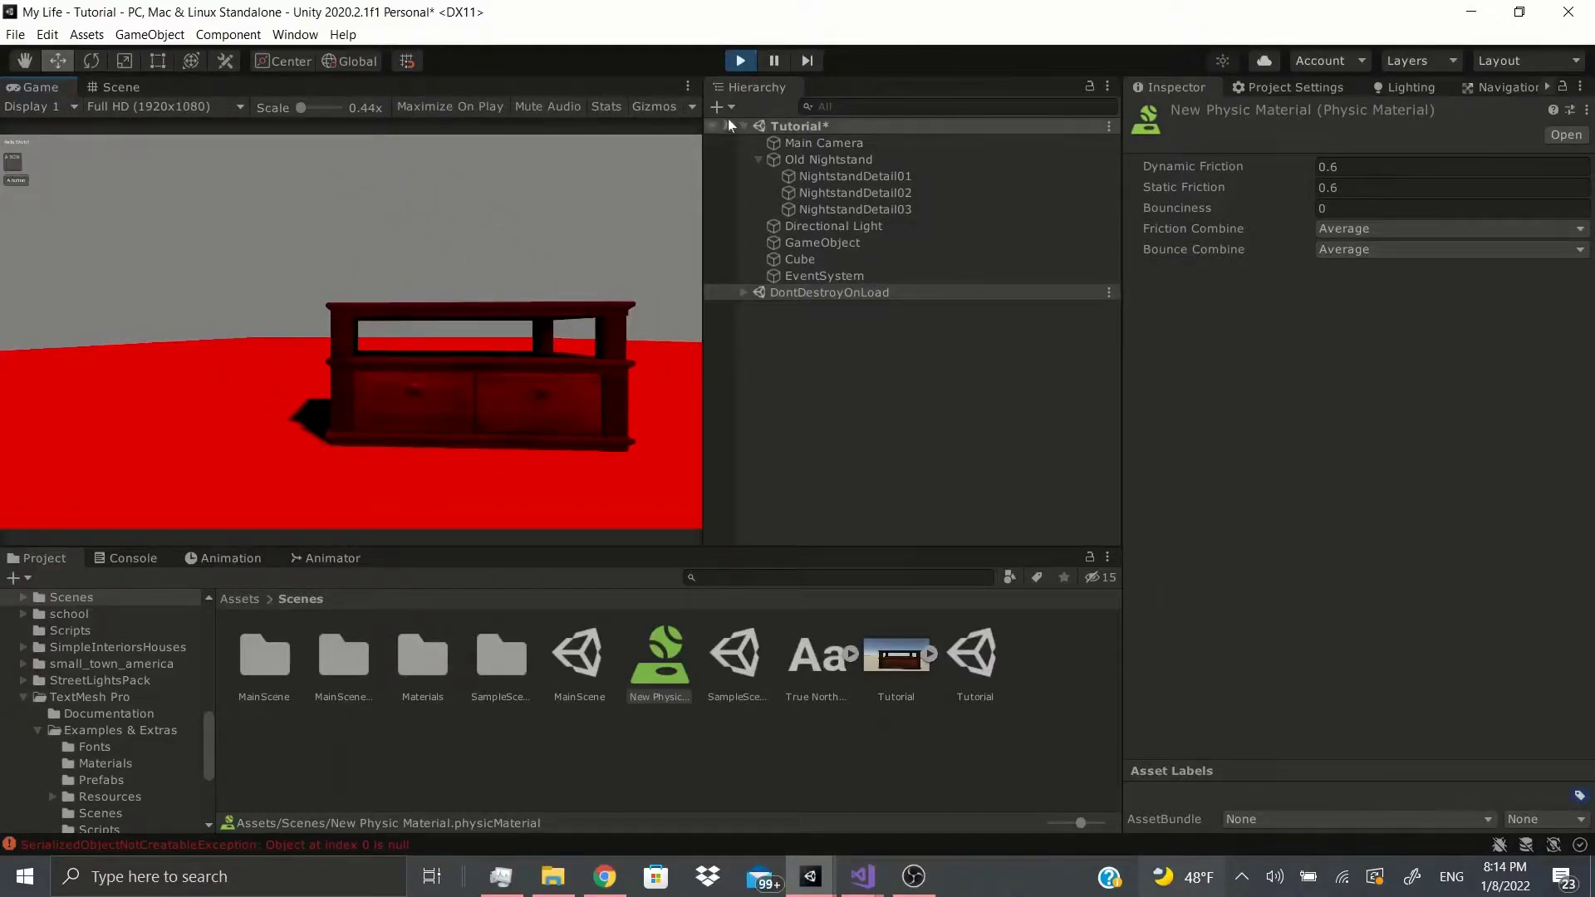
- Exit Play mode and give New Physic Material Bounciness 1 and Bounce Combine Maximum
{"action": "left_click", "coordinate": [741, 60]}
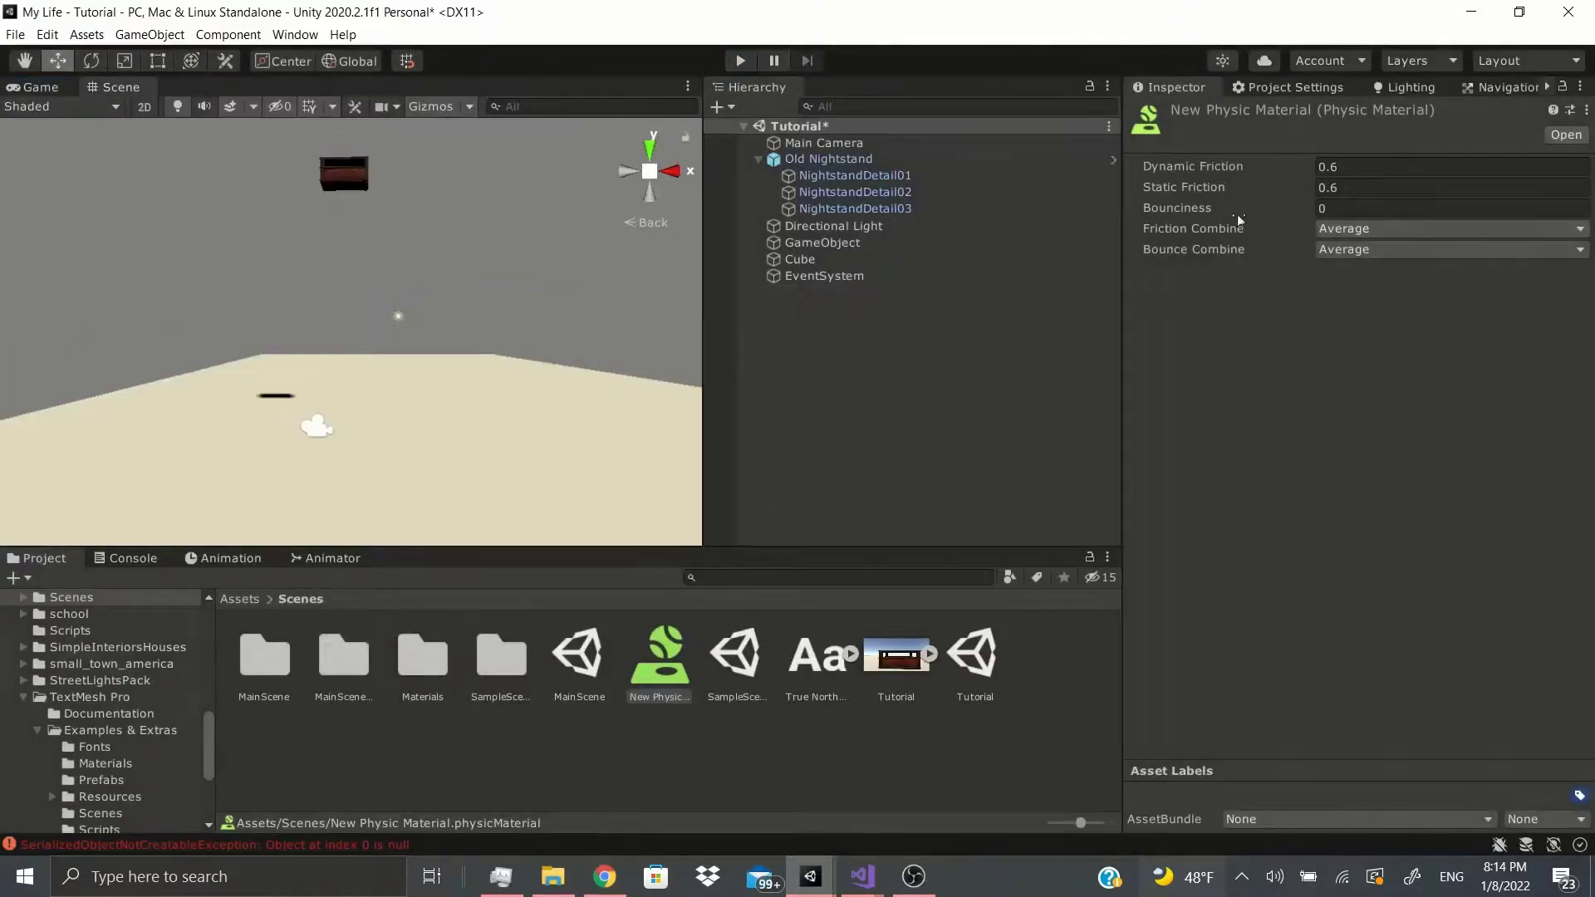
{"action": "left_click_drag", "start_coordinate": [1214, 208], "coordinate": [1449, 232]}
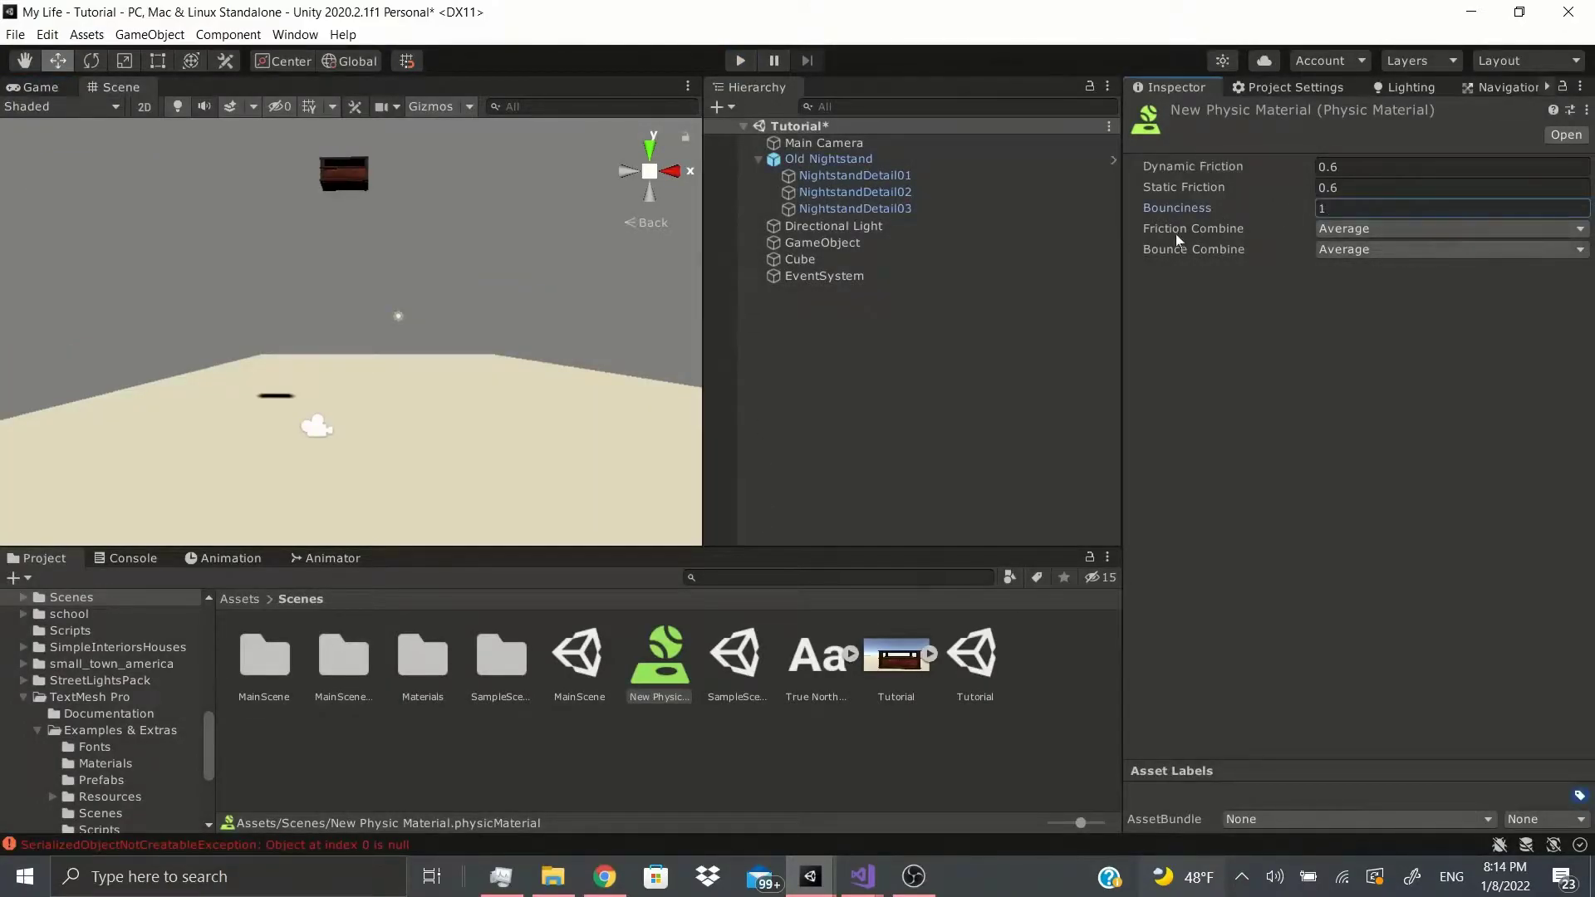
{"action": "left_click", "coordinate": [1342, 249]}
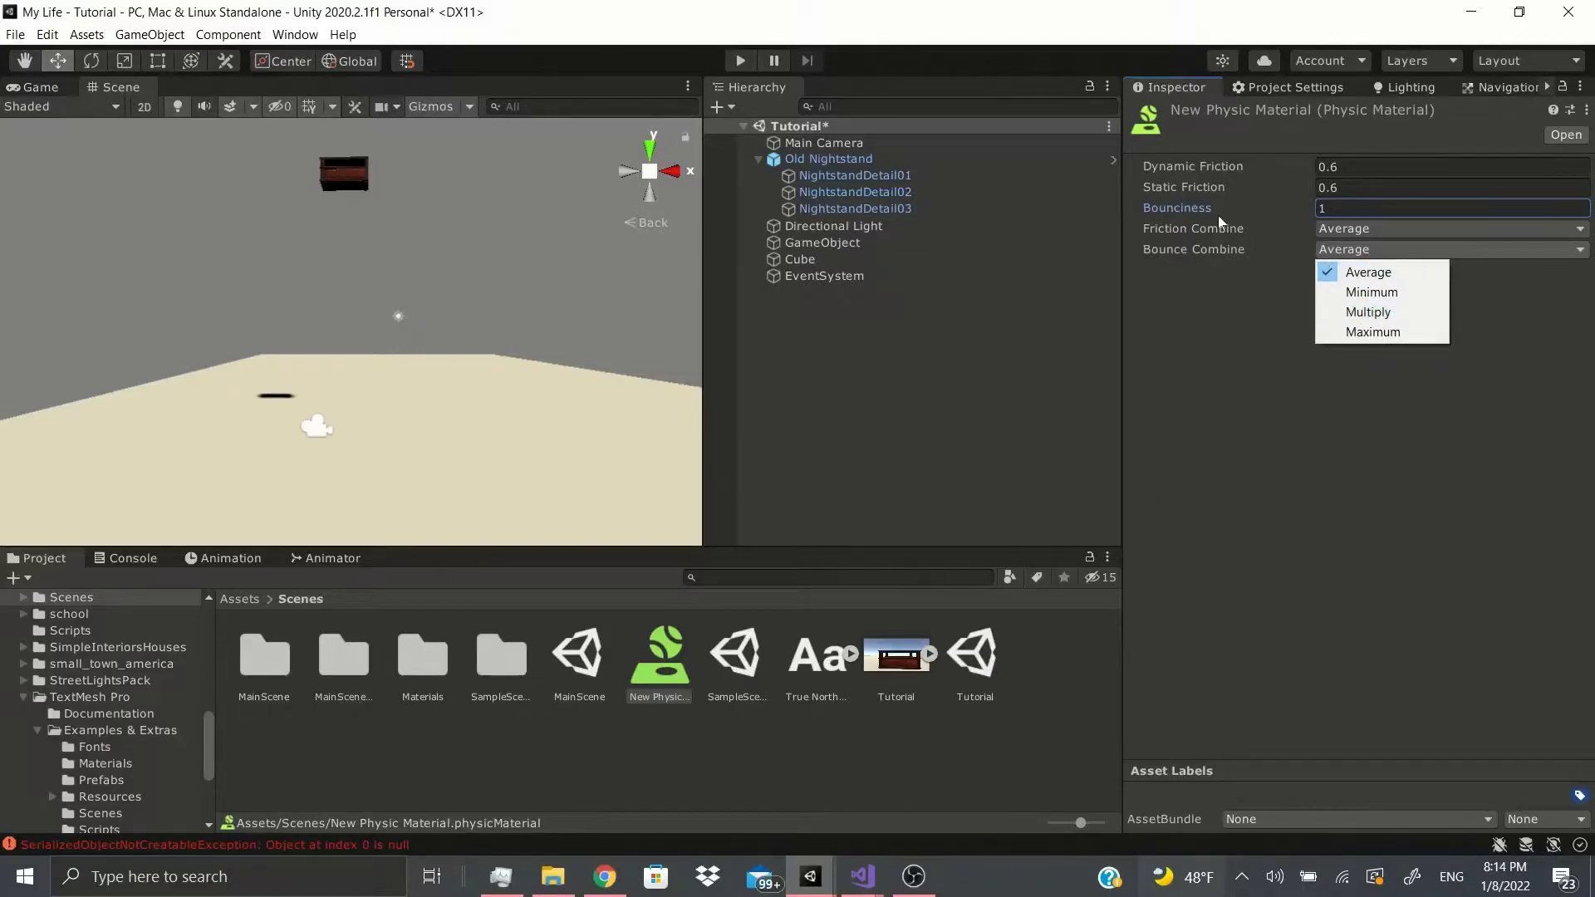
{"action": "left_click", "coordinate": [1333, 336]}
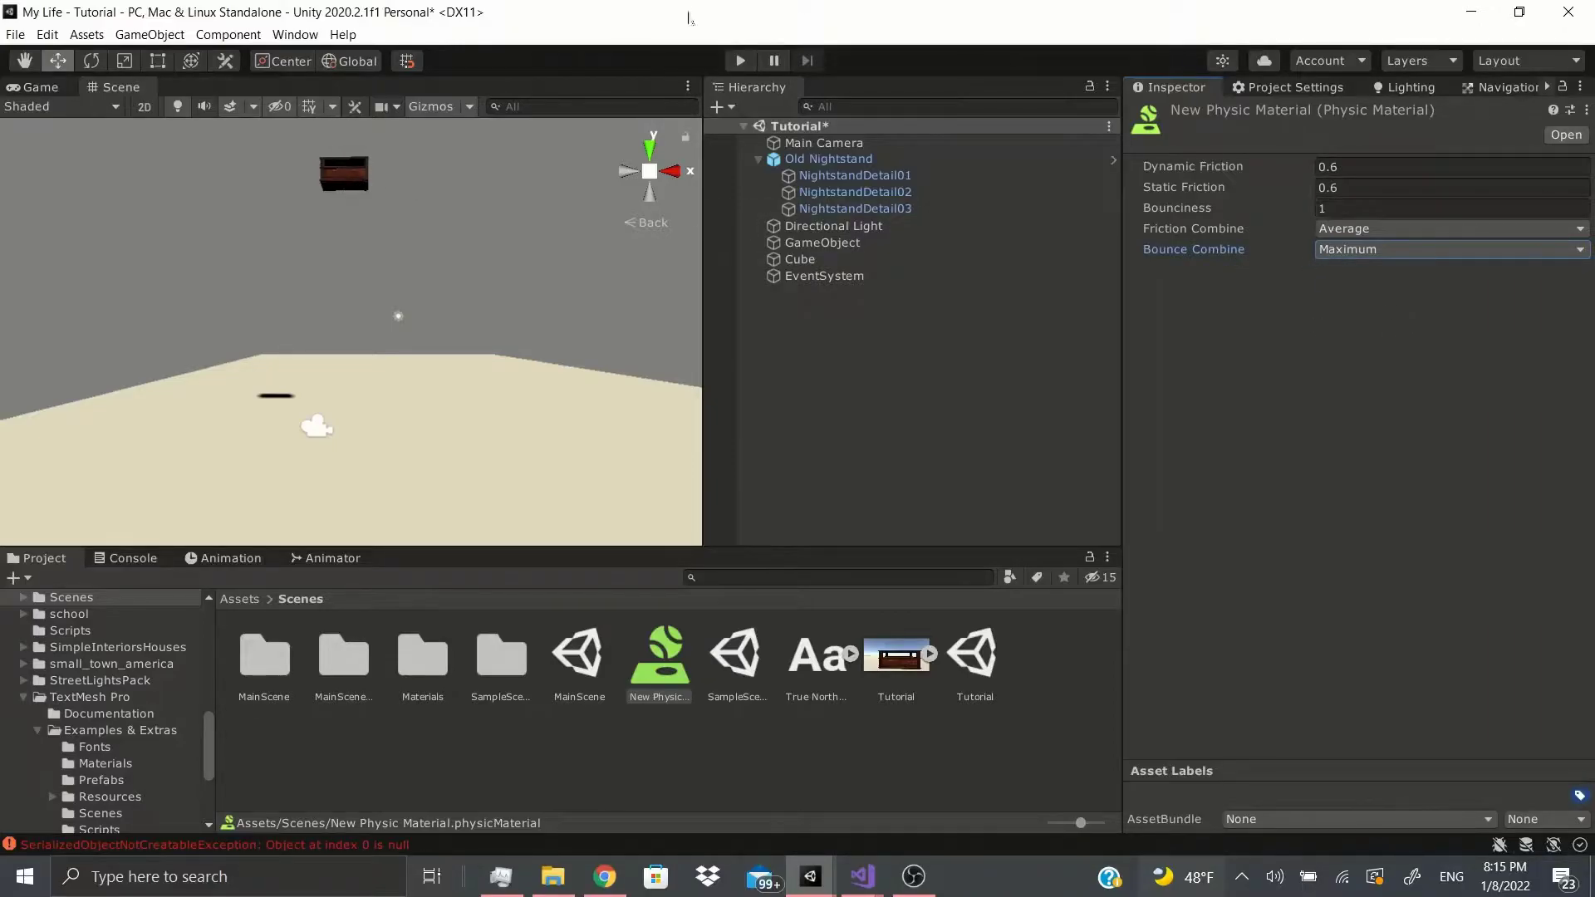
- Play-test the bouncing nightstand, then reset the material's Bounciness to 0
{"action": "left_click", "coordinate": [738, 60]}
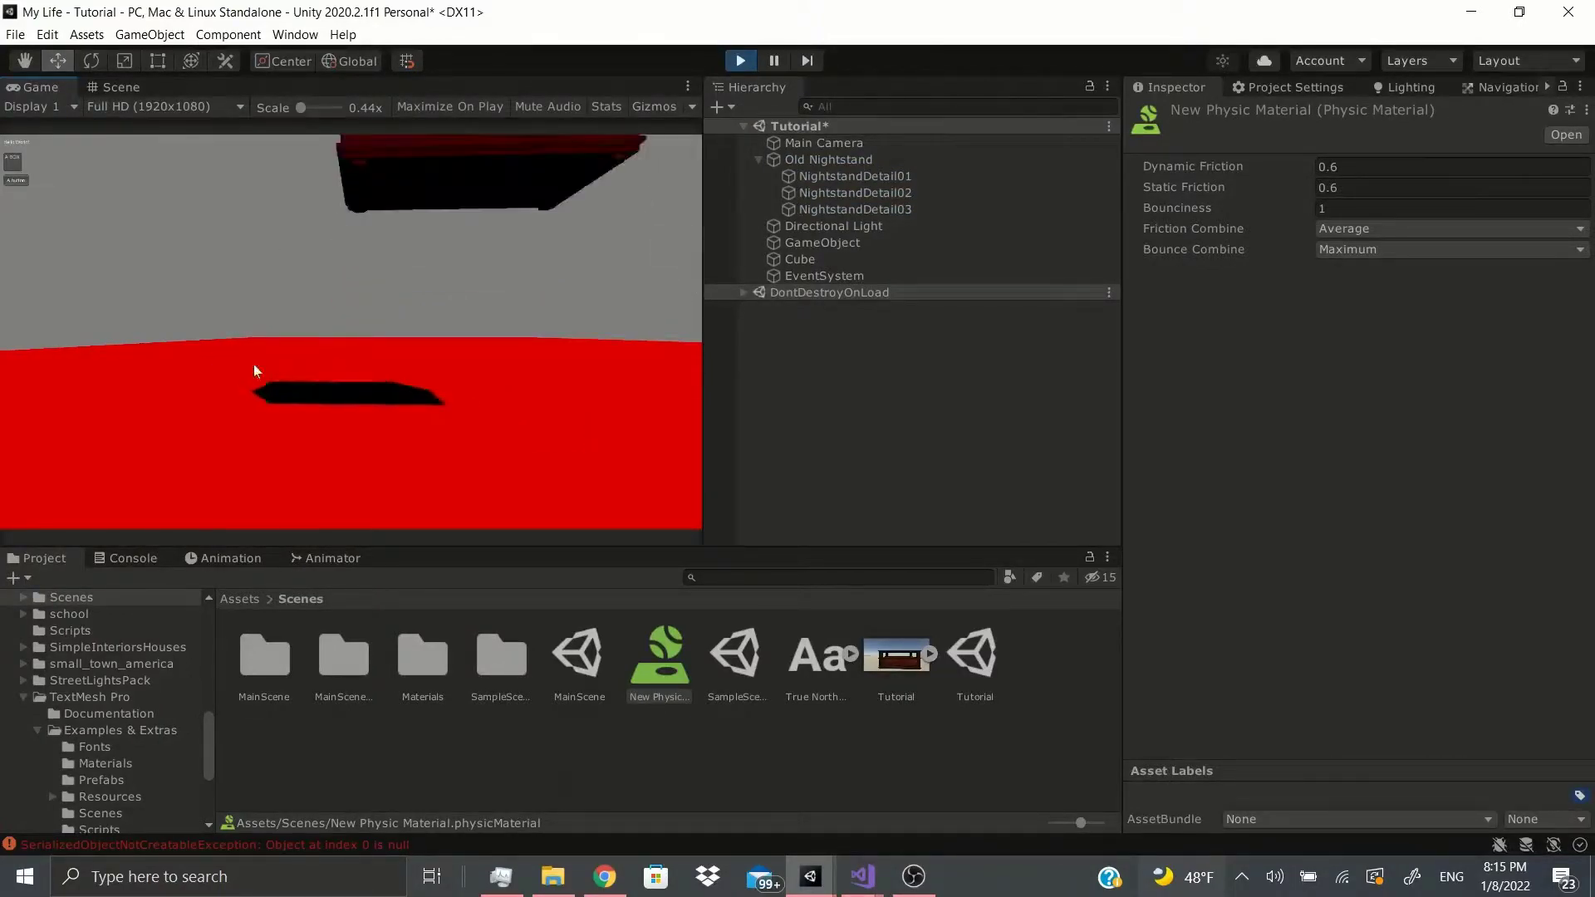
{"action": "left_click", "coordinate": [739, 60]}
{"action": "left_click", "coordinate": [1195, 205]}
{"action": "type", "text": "0"}
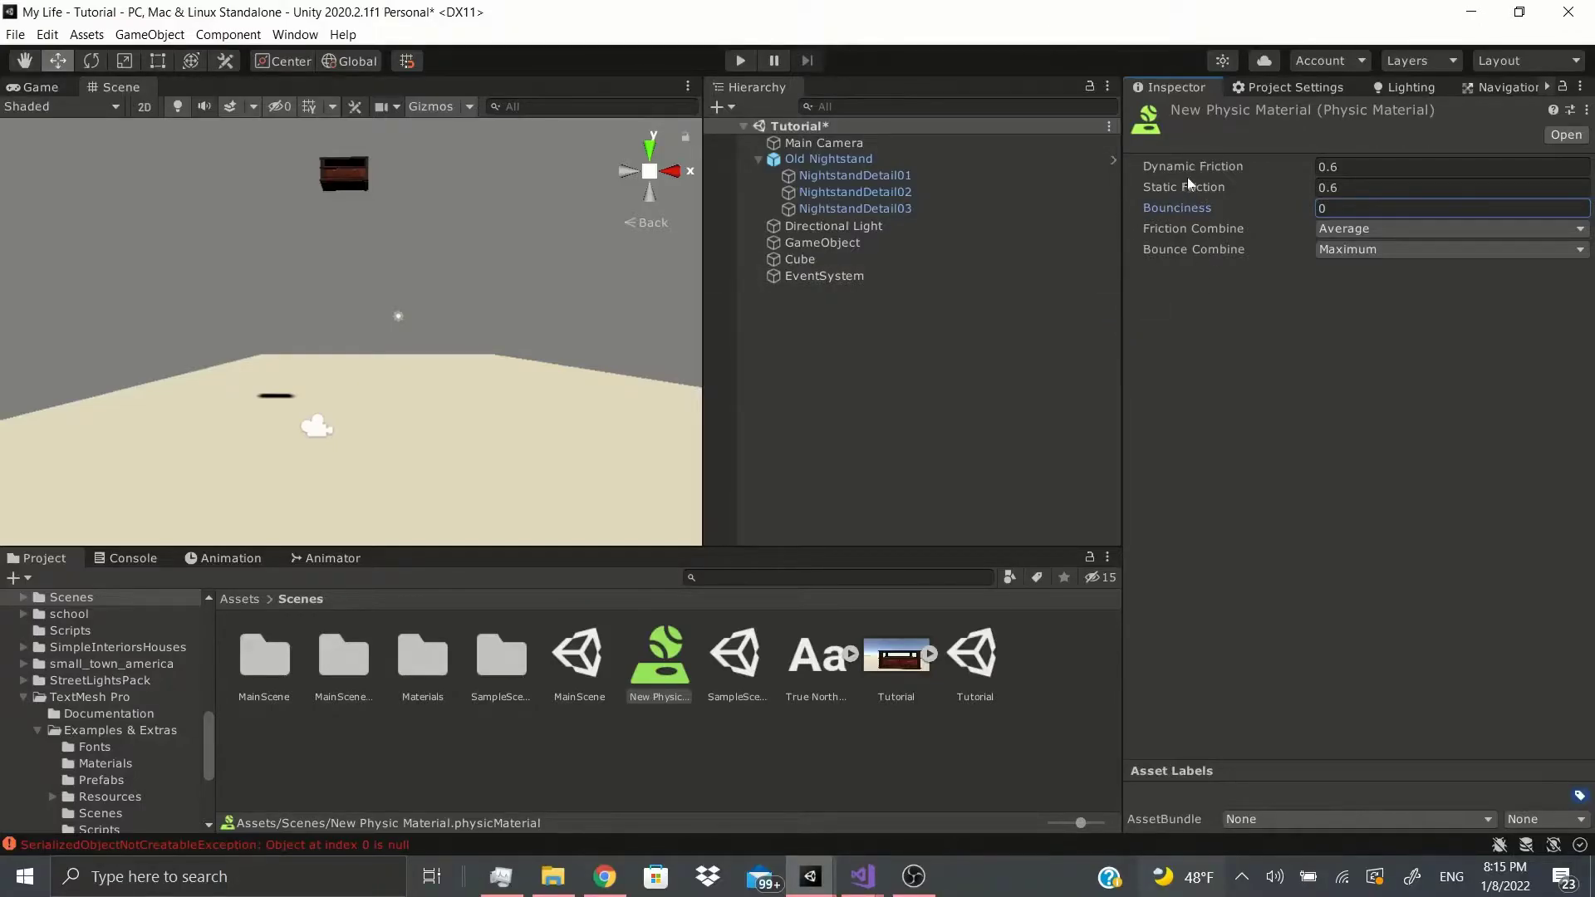
- Drop the material's Static and Dynamic Friction to 0 and play-test it
{"action": "left_click_drag", "start_coordinate": [1191, 187], "coordinate": [1330, 229]}
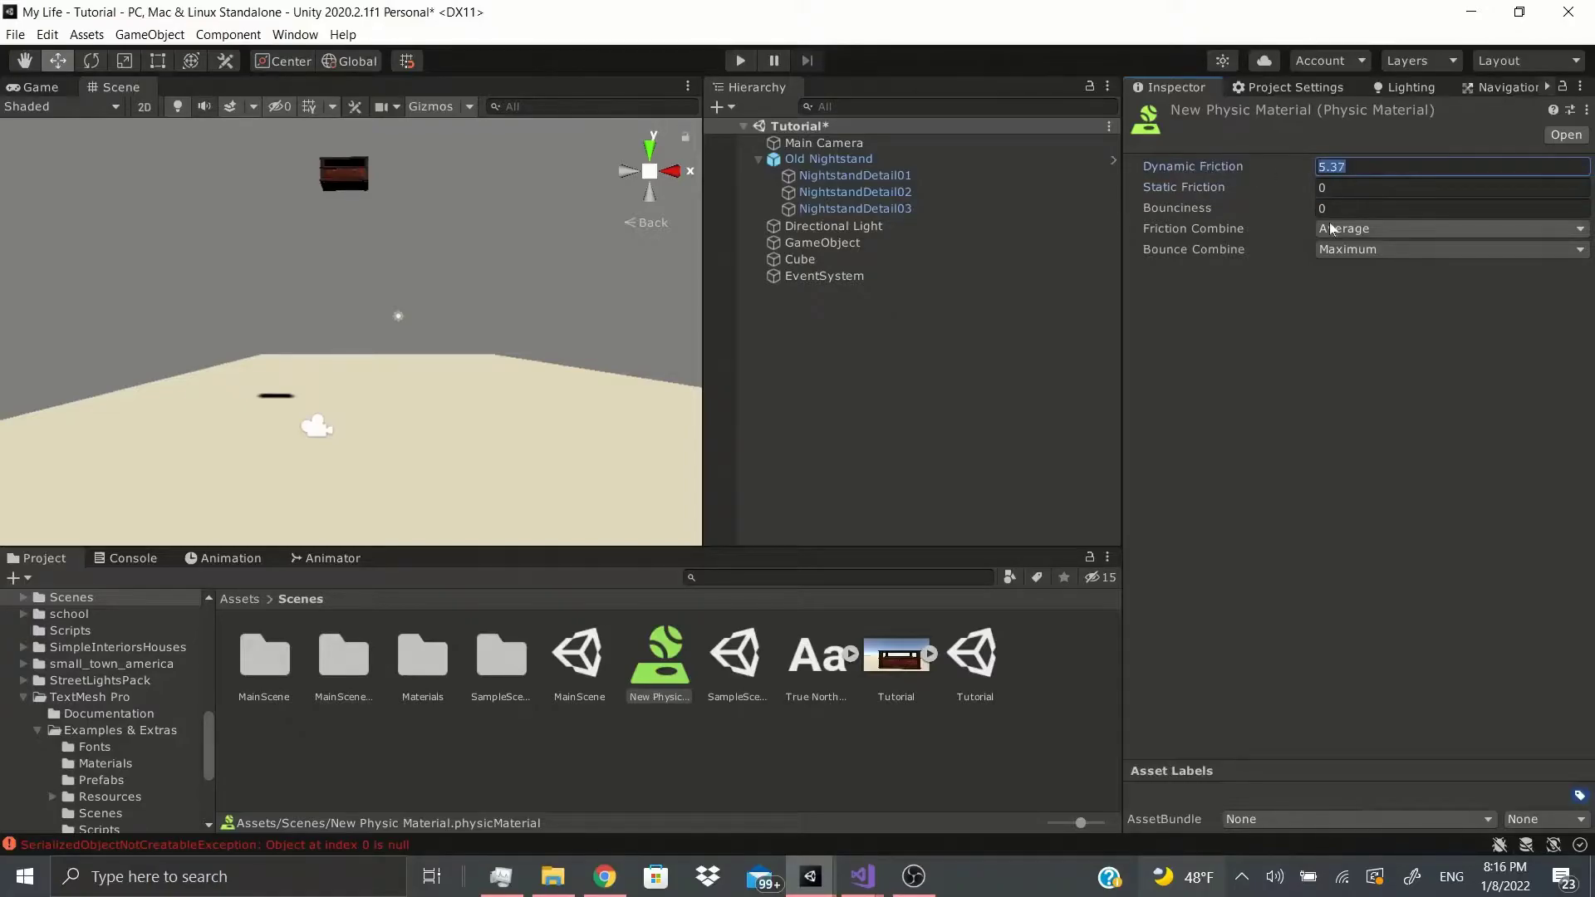
{"action": "type", "text": "1"}
{"action": "left_click", "coordinate": [729, 58]}
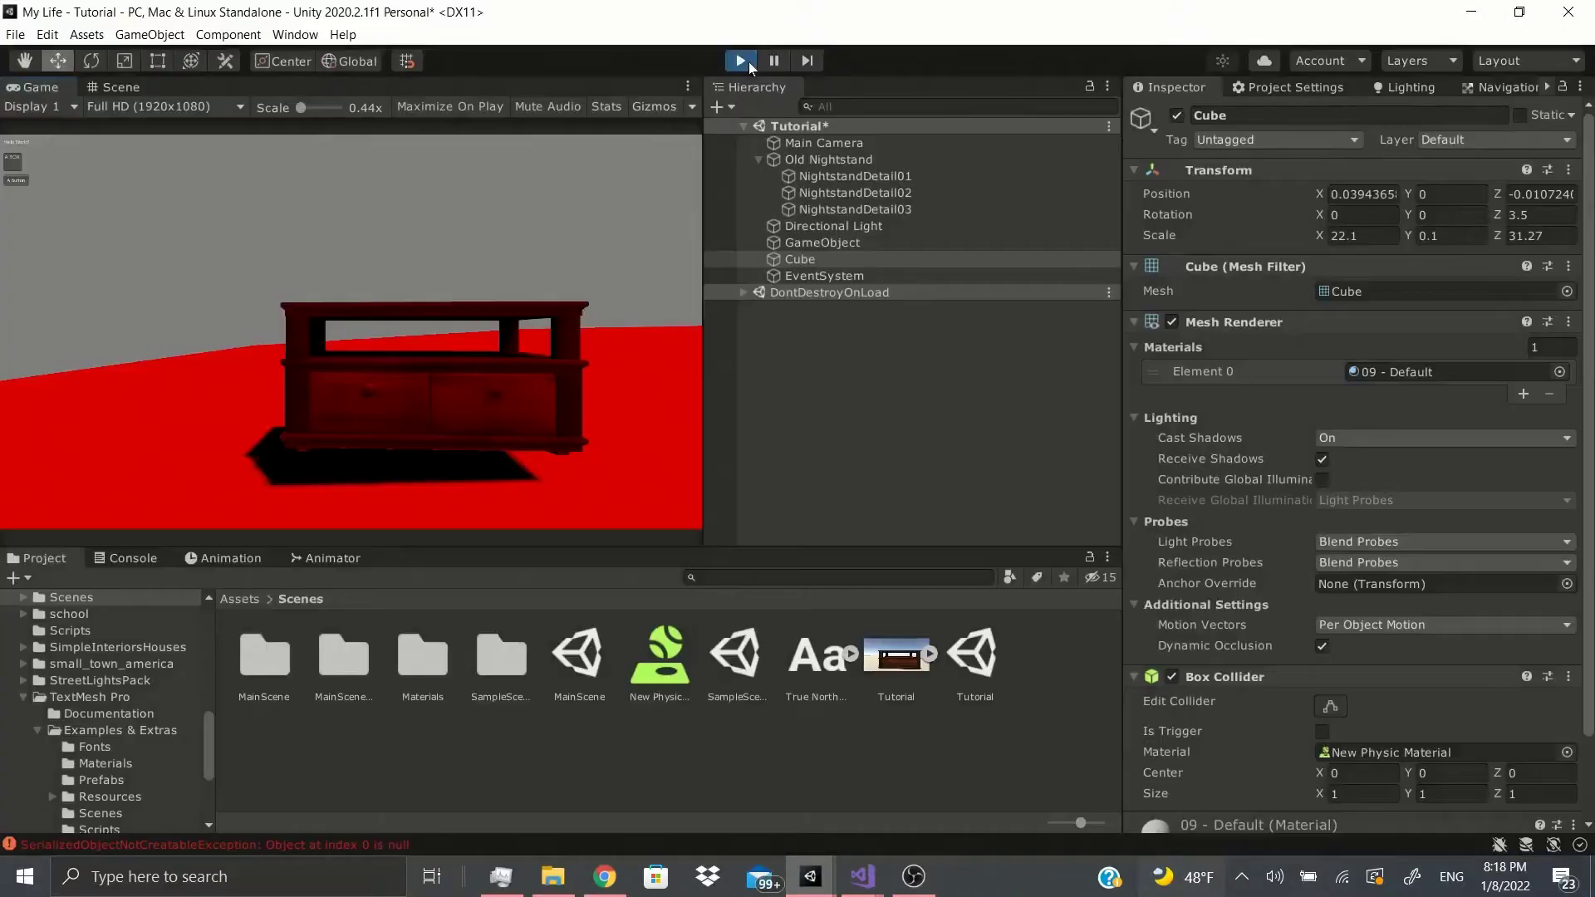
{"action": "left_click", "coordinate": [742, 60]}
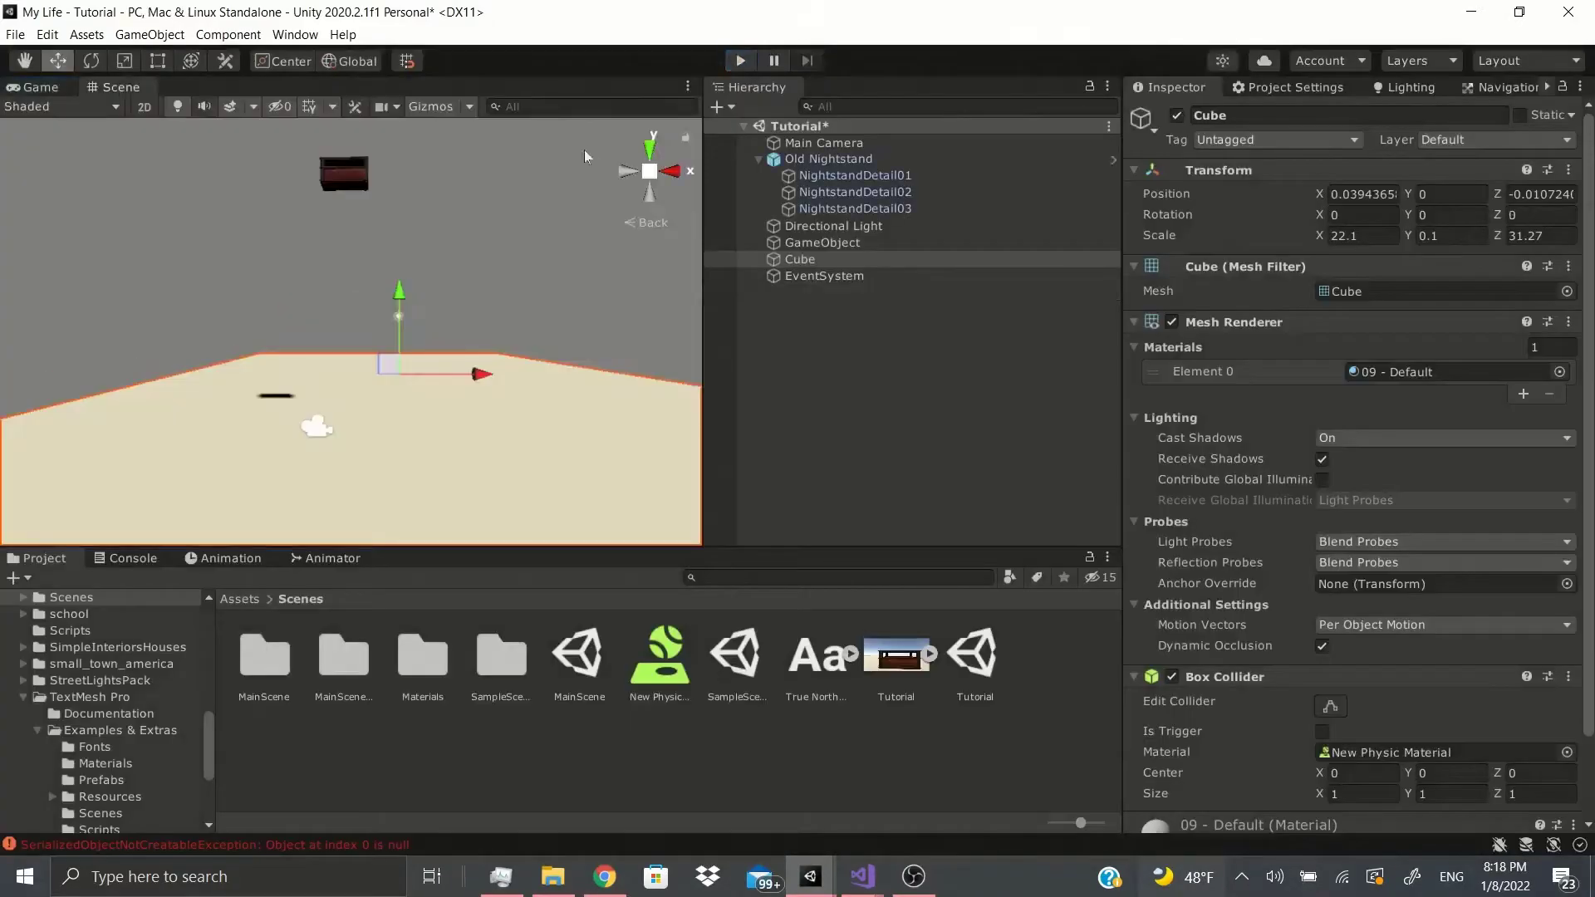
- Tilt the floor Cube to Rotation Z -2.12 and play to watch the nightstand slide off
{"action": "left_click_drag", "start_coordinate": [1500, 215], "coordinate": [1492, 214]}
{"action": "left_click", "coordinate": [740, 61]}
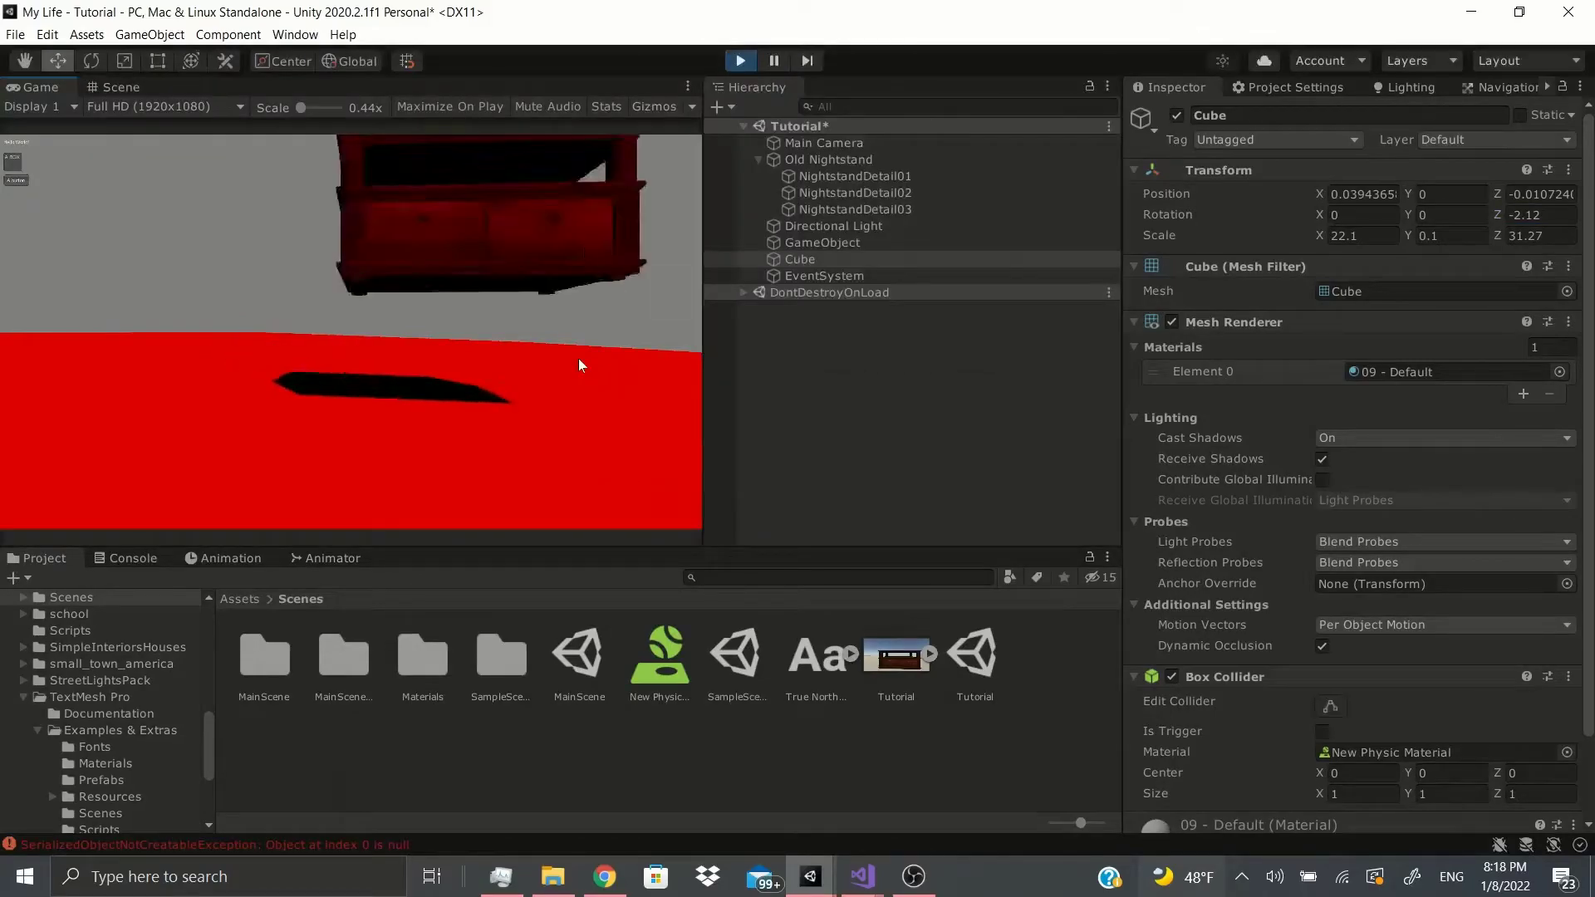
{"action": "left_click", "coordinate": [116, 86]}
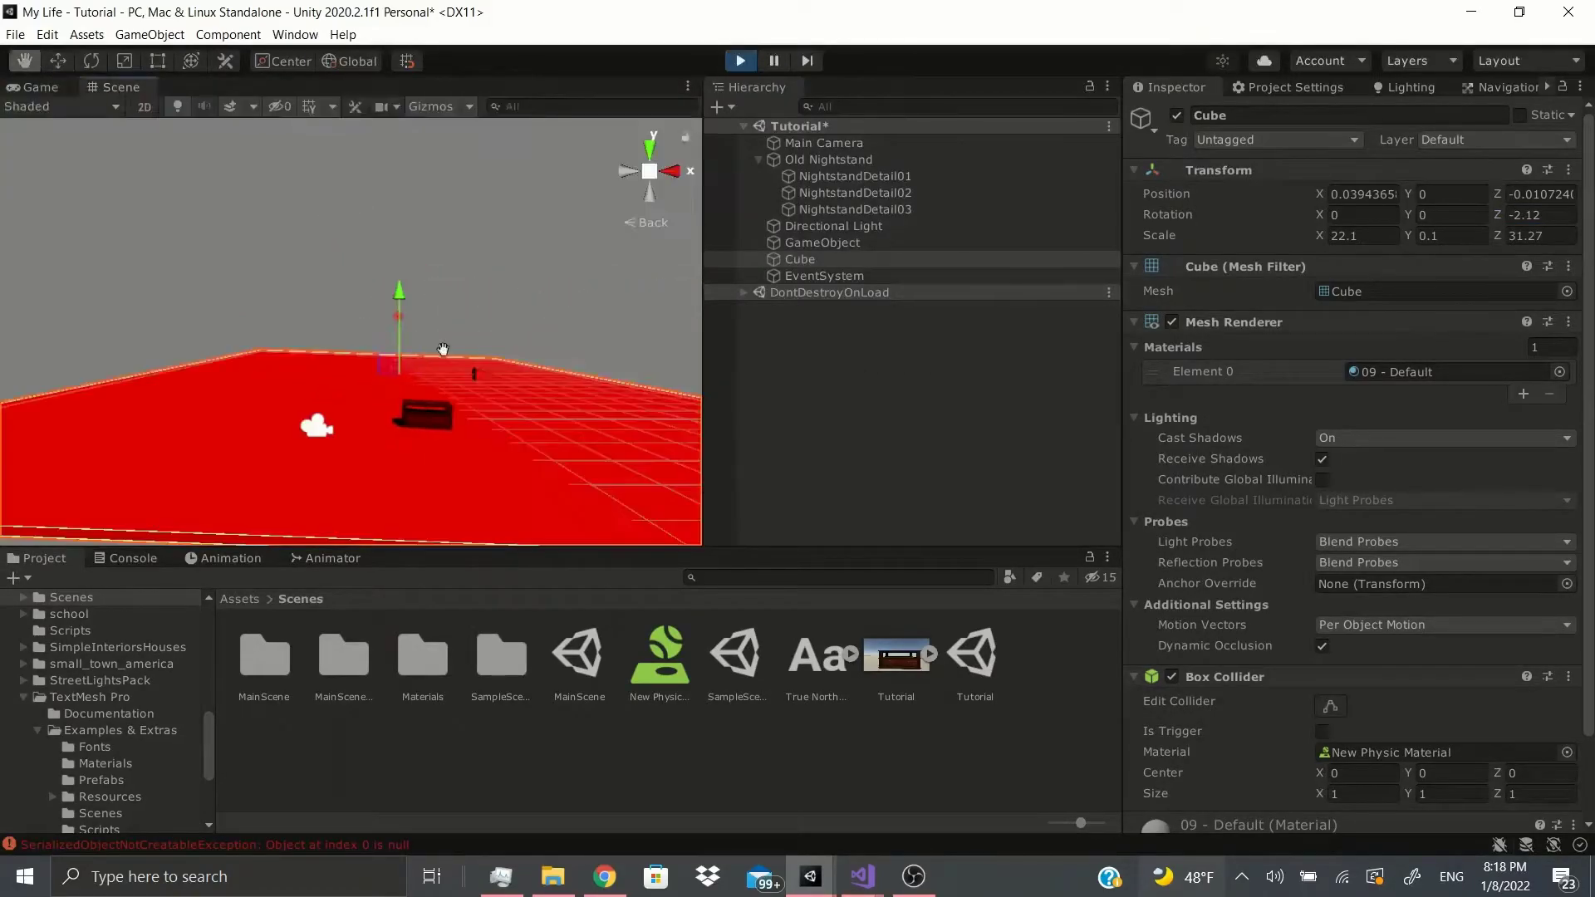
{"action": "left_click_drag", "start_coordinate": [347, 357], "coordinate": [317, 337], "text": "alt"}
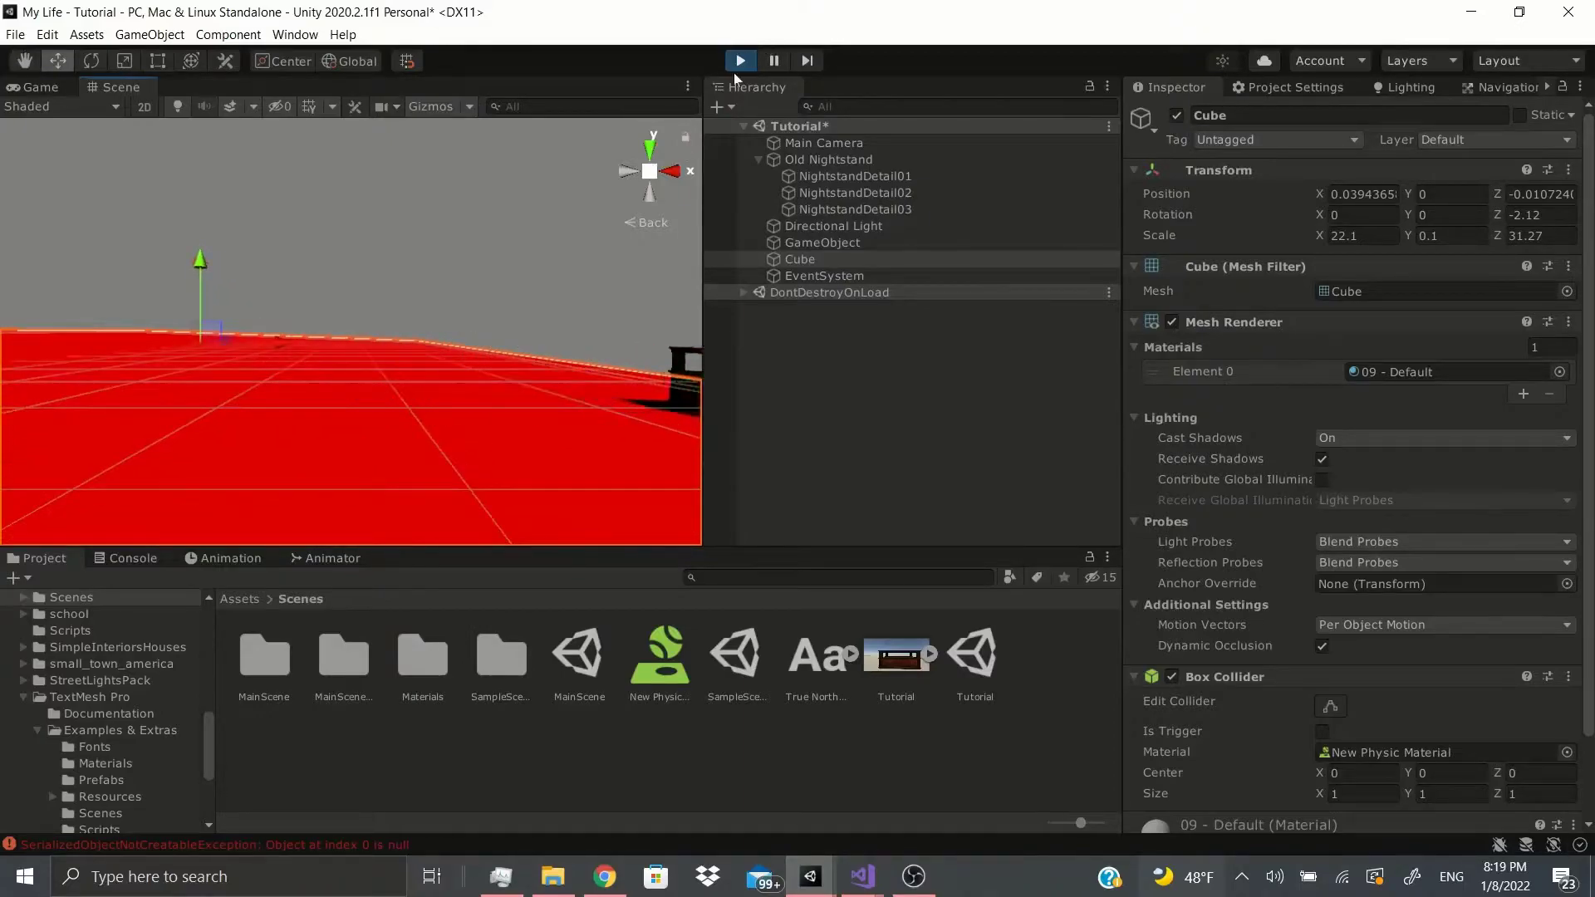
{"action": "left_click", "coordinate": [734, 63]}
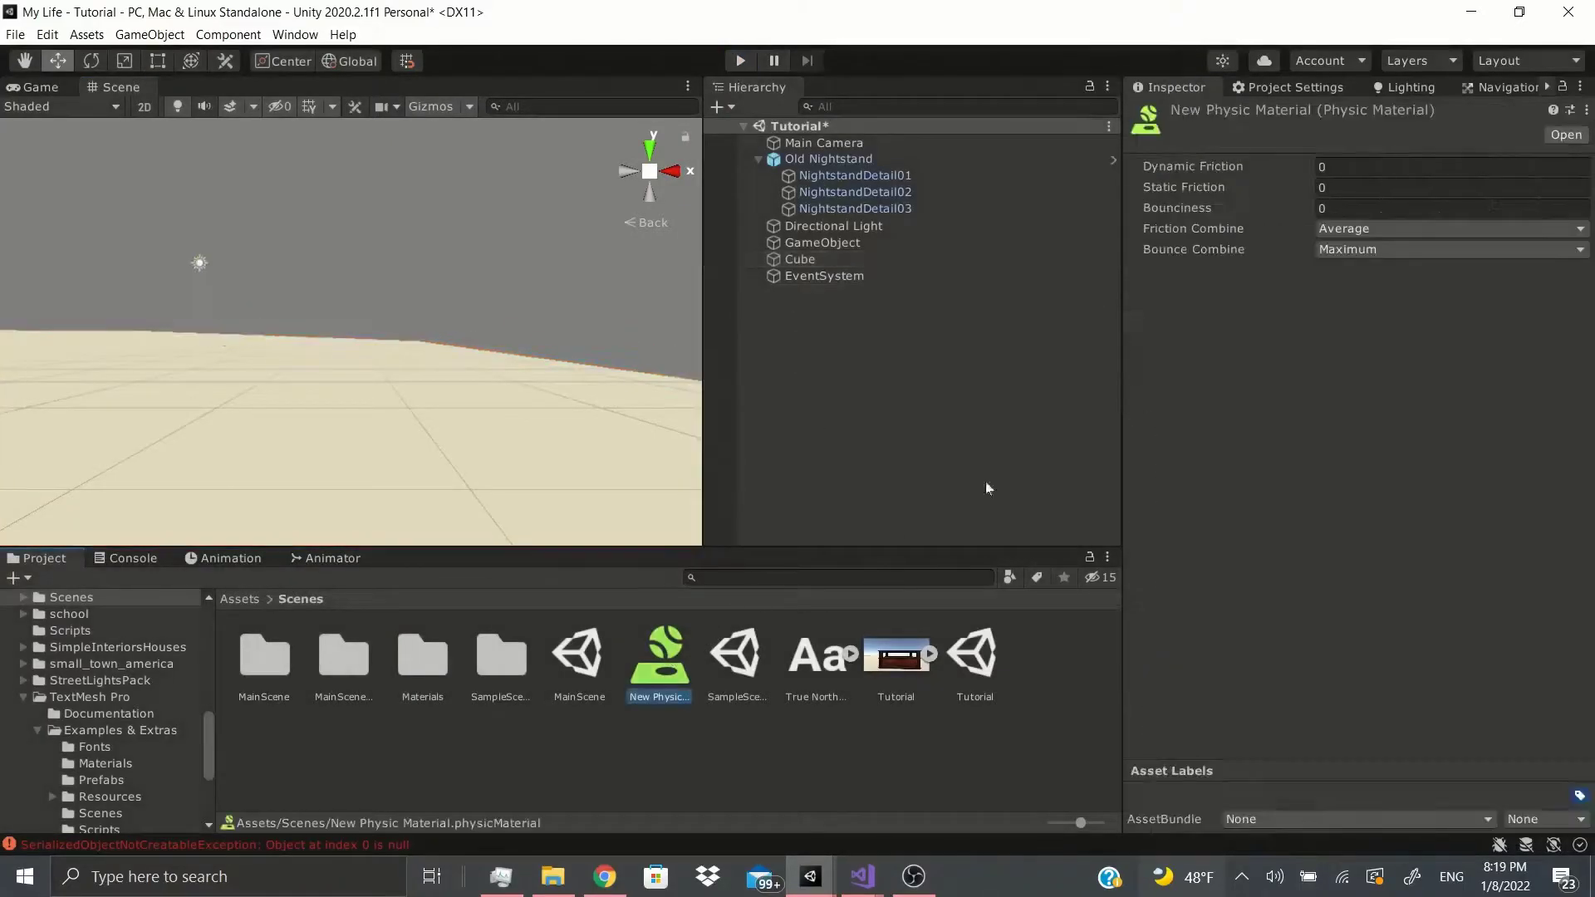
- Raise New Physic Material's Dynamic and Static Friction to 1
{"action": "left_click", "coordinate": [1194, 168]}
{"action": "type", "text": "1"}
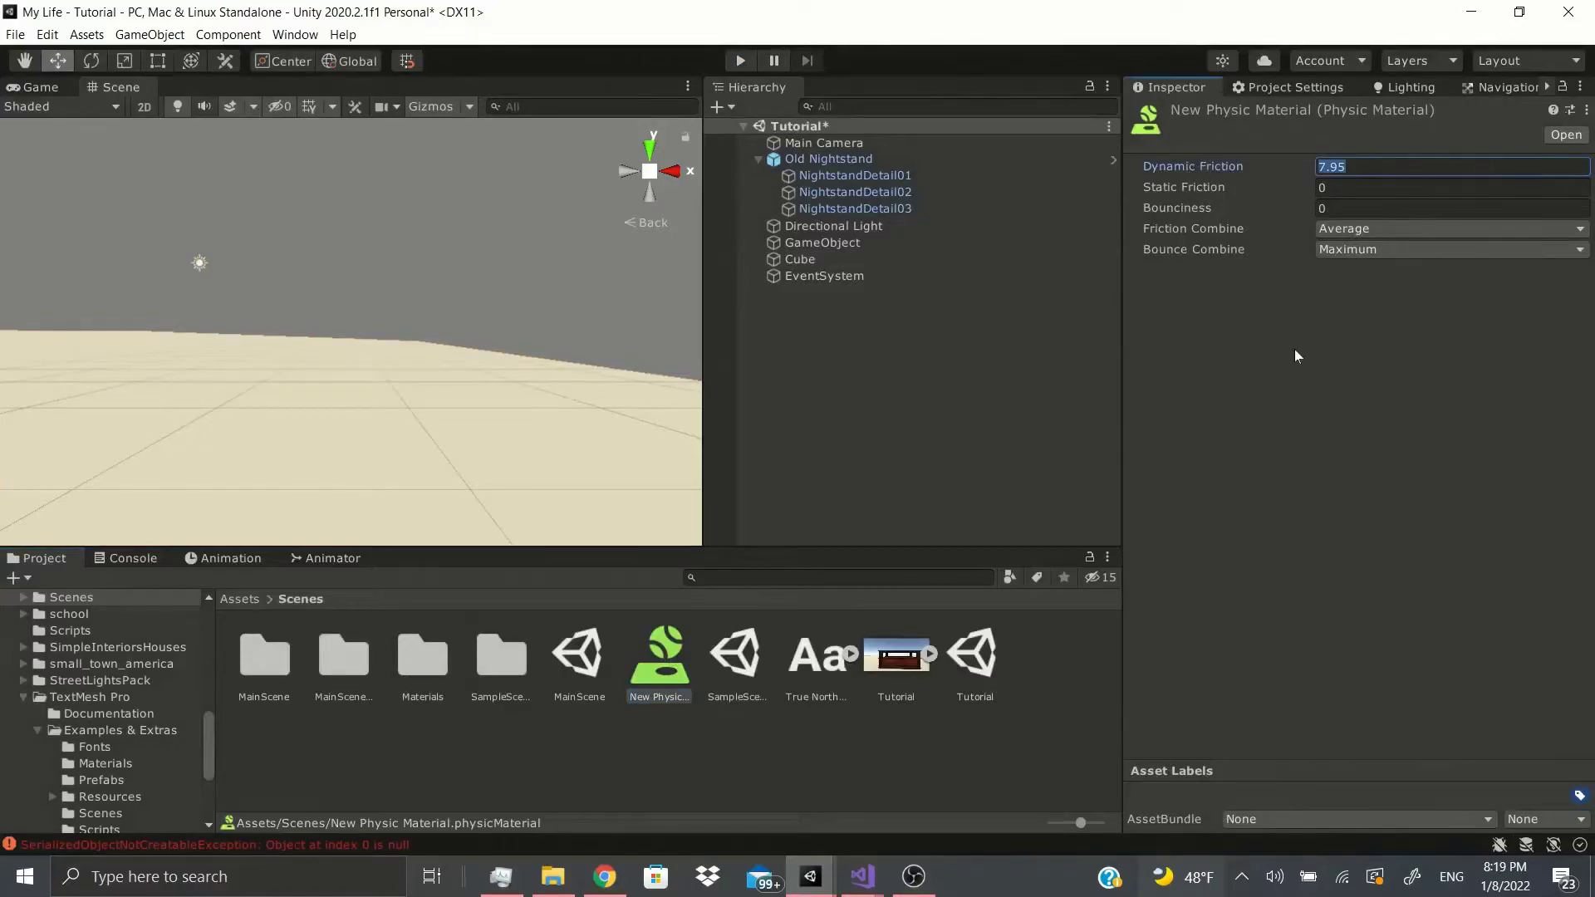
{"action": "left_click_drag", "start_coordinate": [1199, 186], "coordinate": [1294, 216]}
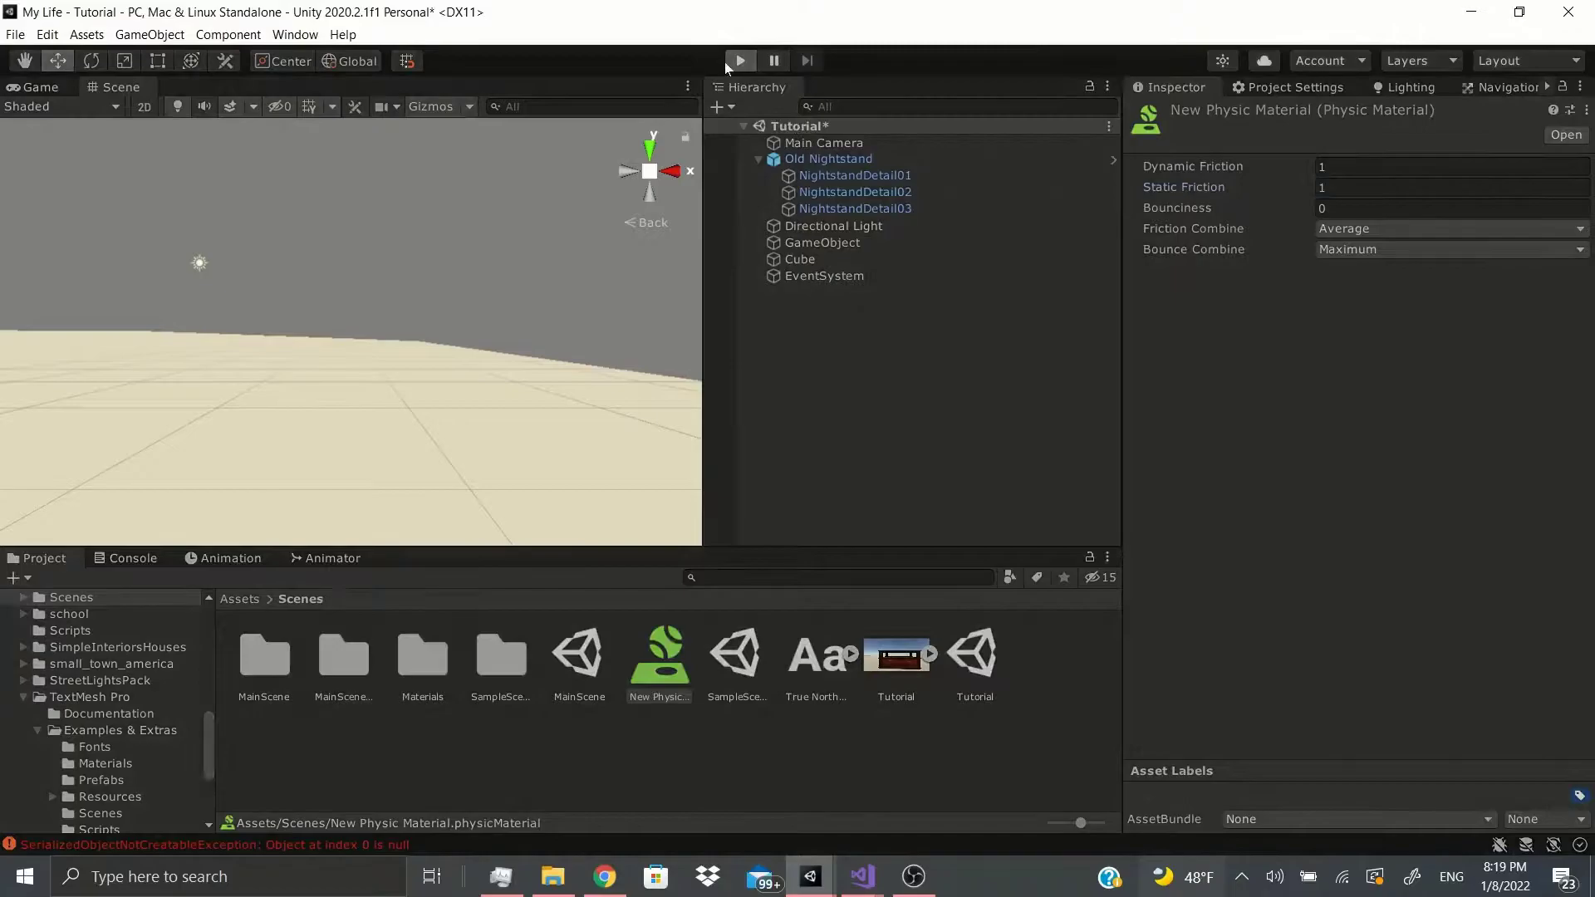
- Play-test the higher friction in the Scene view, then exit Play mode with Ctrl+P
{"action": "left_click", "coordinate": [740, 61]}
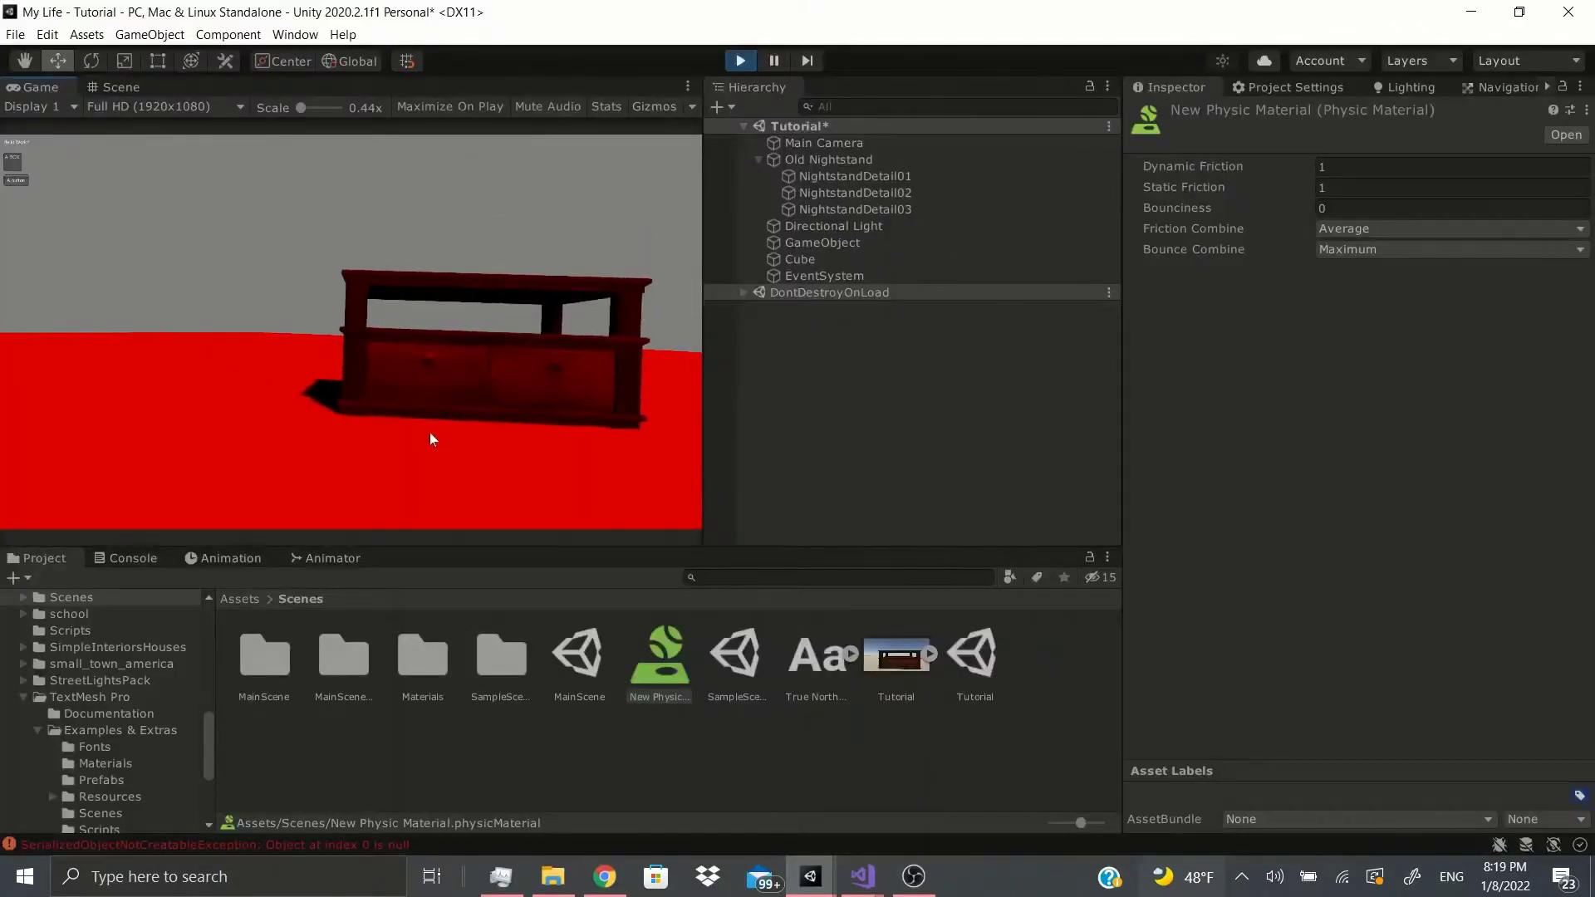
{"action": "left_click", "coordinate": [125, 88]}
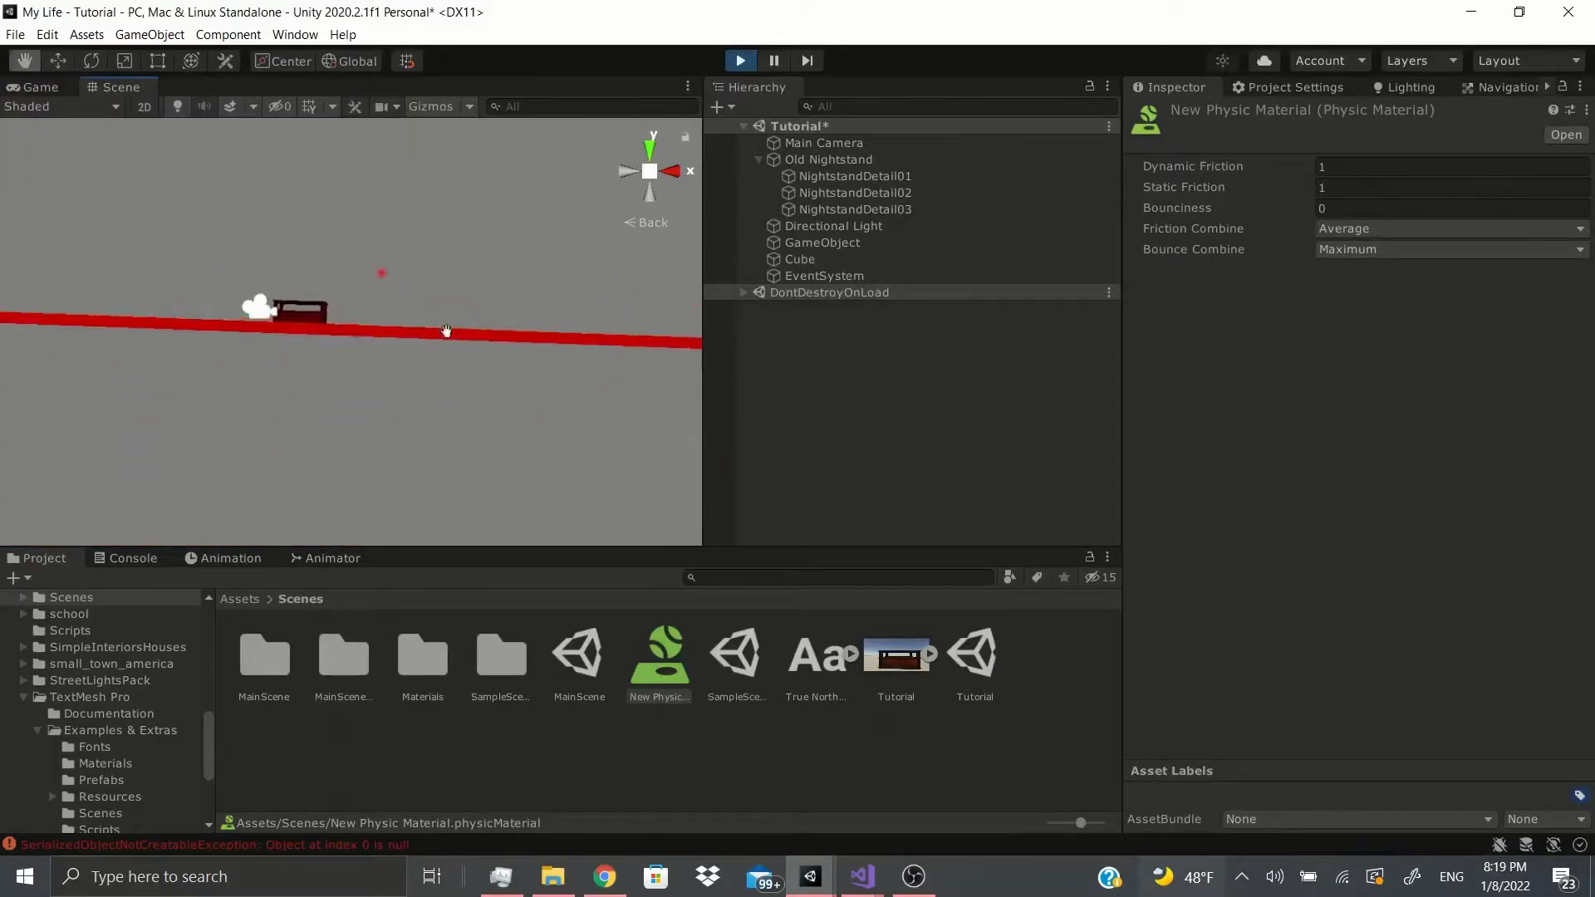
{"action": "key", "text": "ctrl+p"}
- Revisit the material's combine mode choices, then open the Scenes folder's Create submenu
{"action": "right_click", "coordinate": [697, 756]}
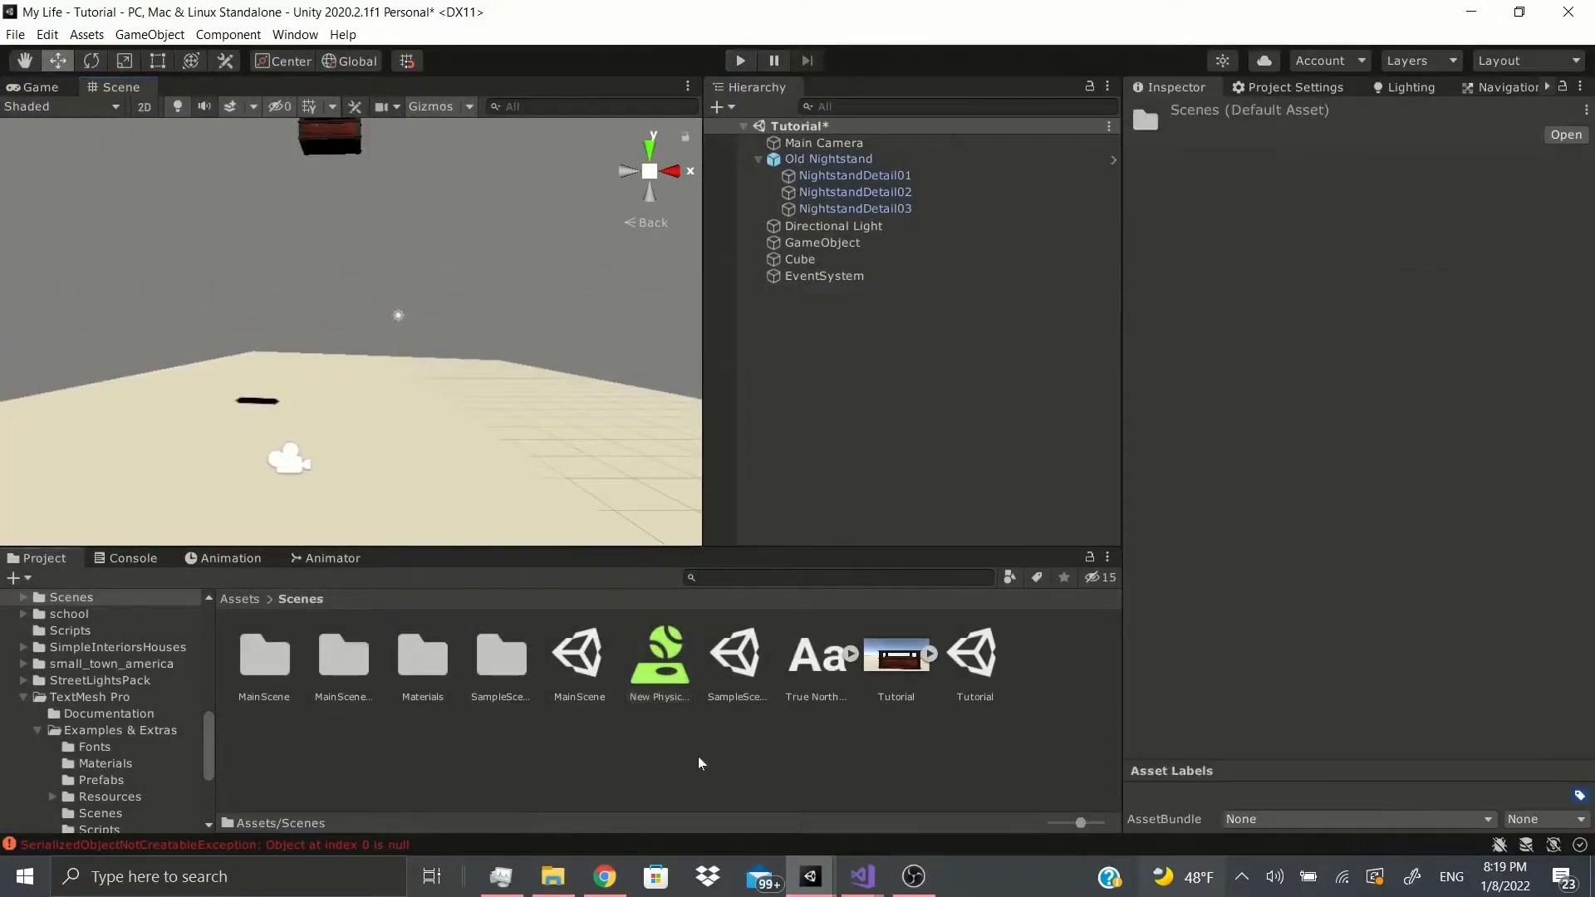
{"action": "left_click", "coordinate": [1327, 247]}
{"action": "left_click", "coordinate": [1327, 246]}
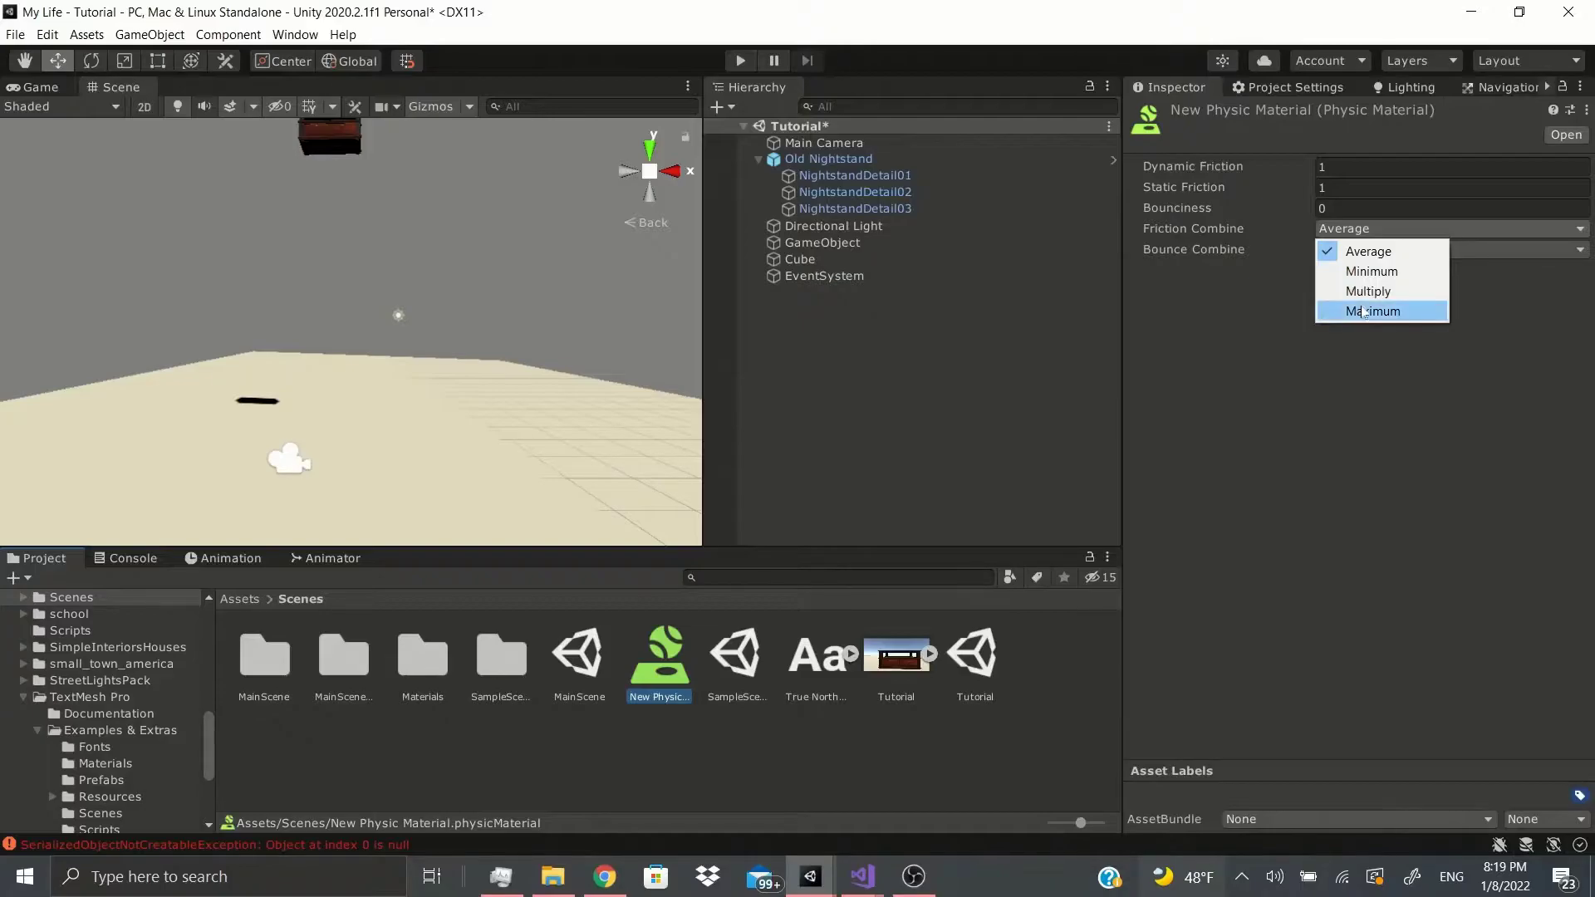
{"action": "right_click", "coordinate": [812, 731]}
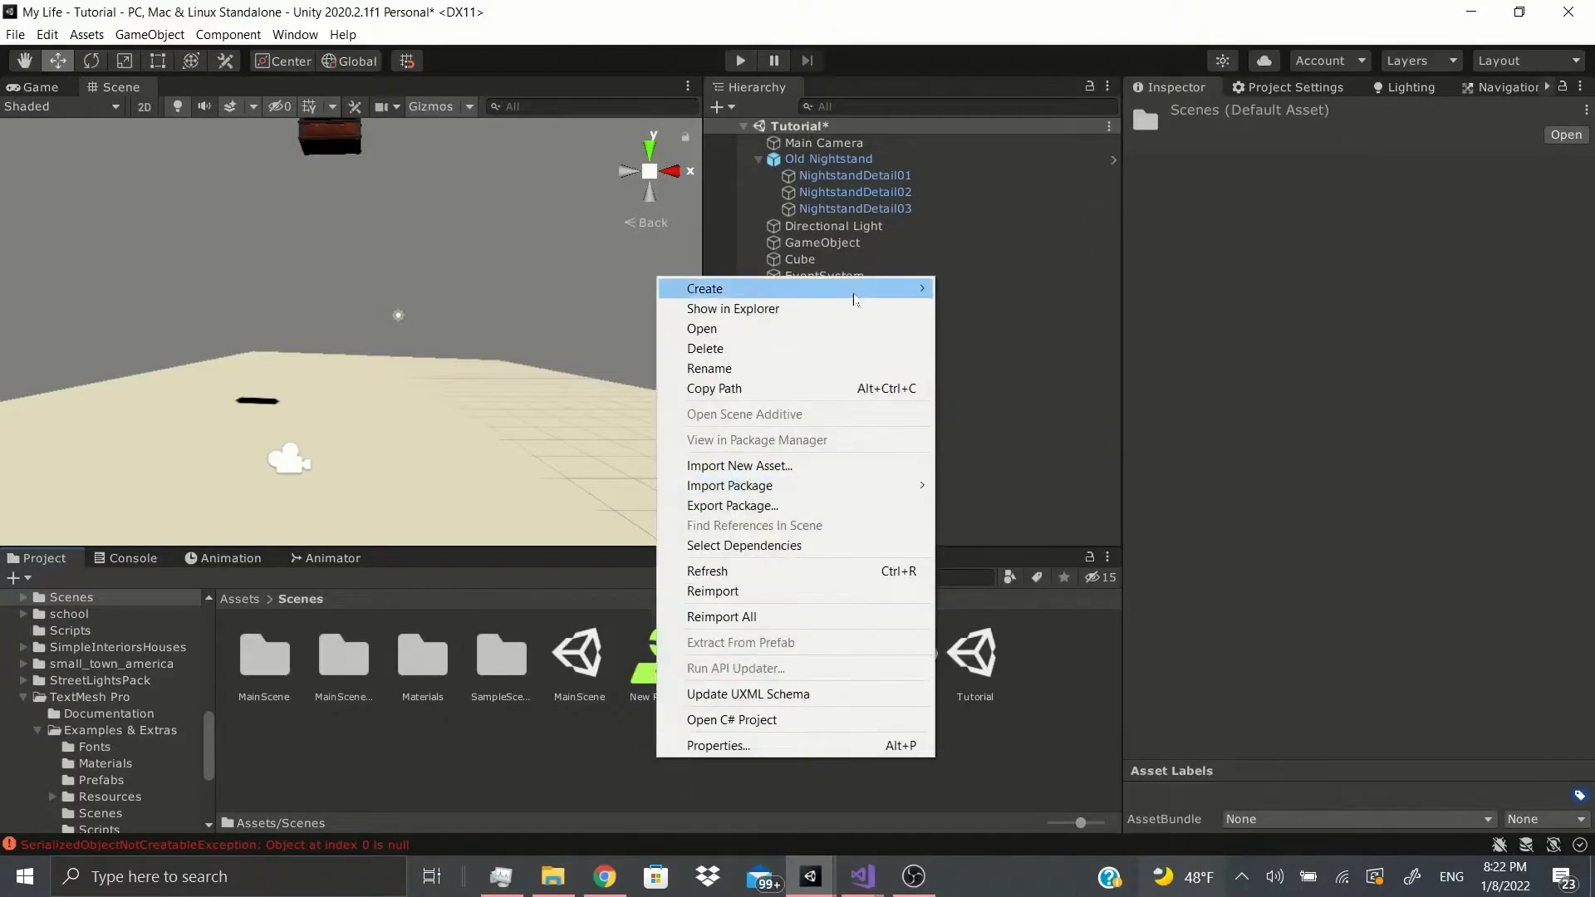
{"action": "mouse_move", "coordinate": [855, 291]}
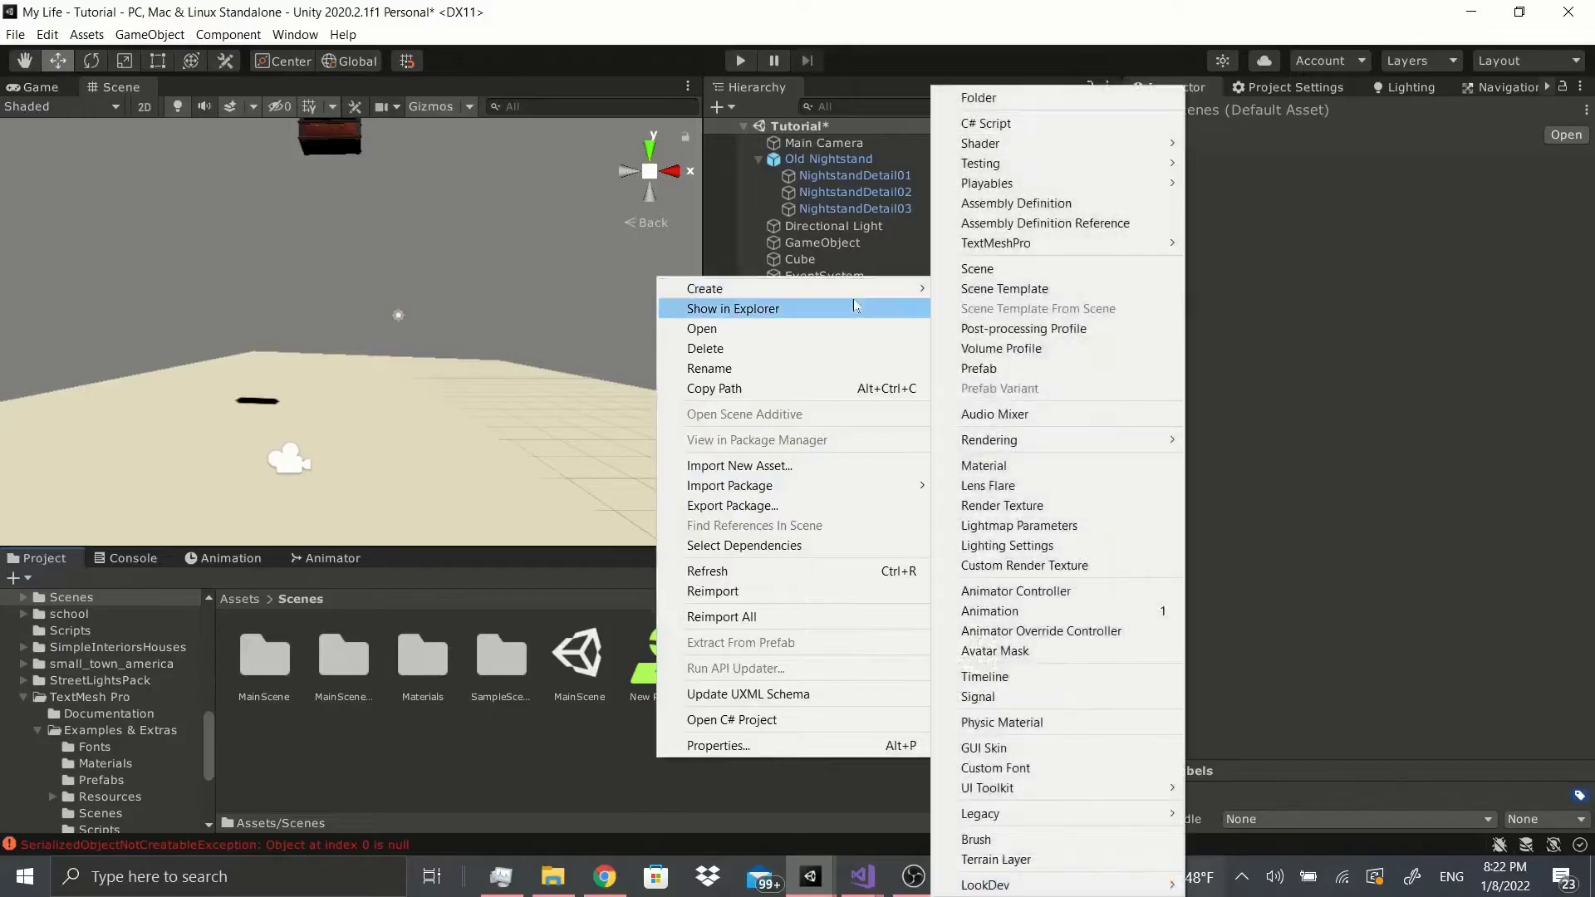
- Create a New Signal asset and add a Playables > Playable Director component to GameObject
{"action": "left_click", "coordinate": [979, 697]}
{"action": "key", "text": "Return"}
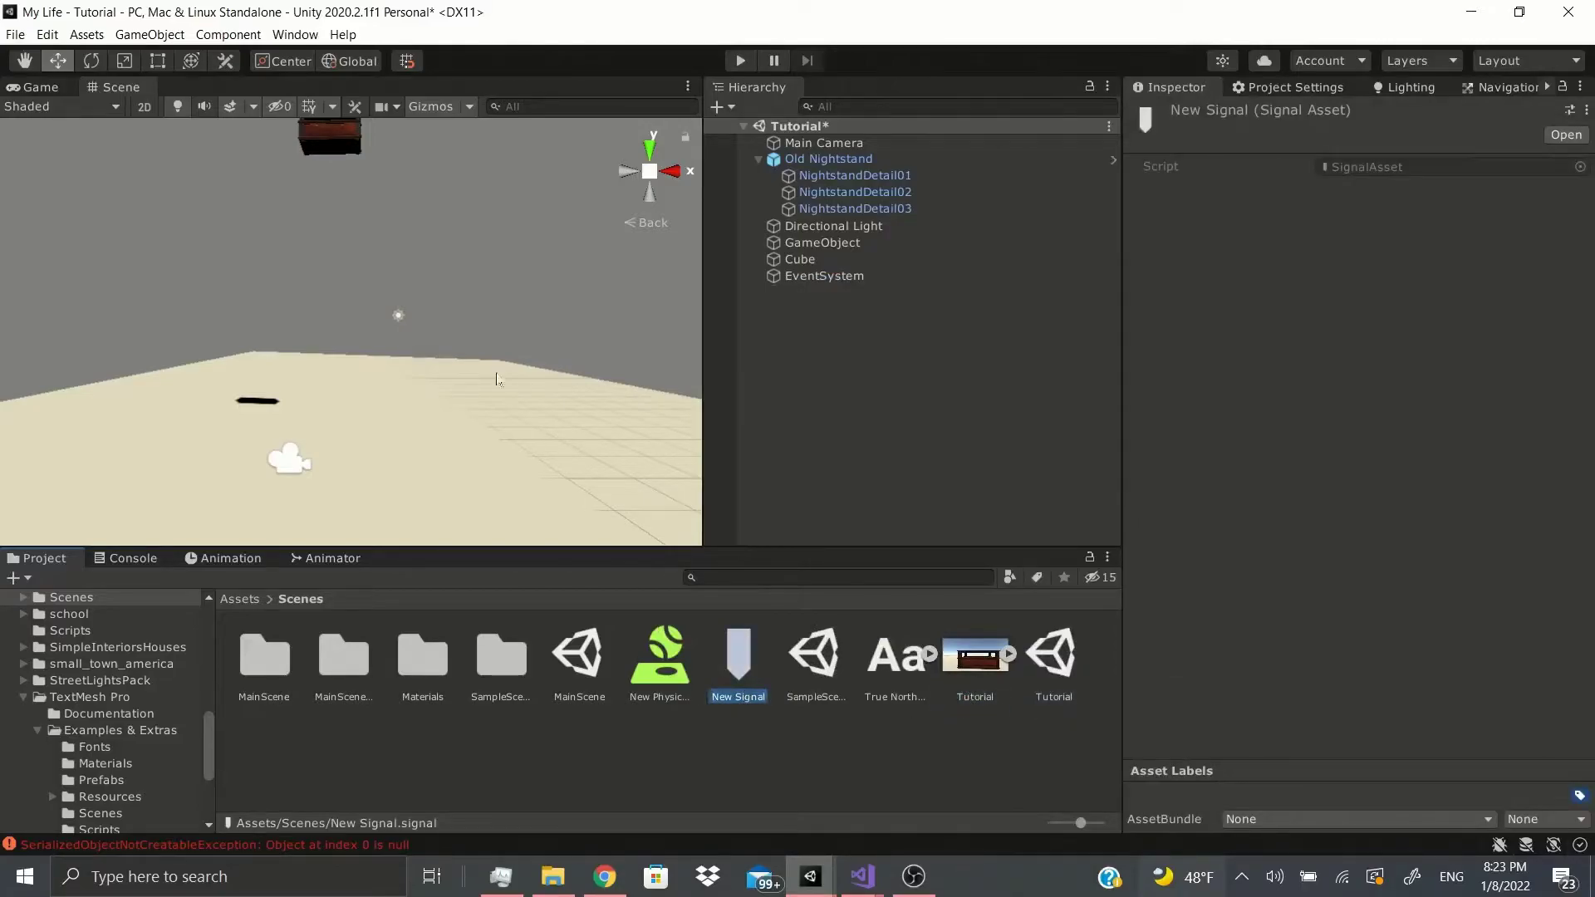
{"action": "left_click", "coordinate": [823, 243]}
{"action": "left_click", "coordinate": [1340, 392]}
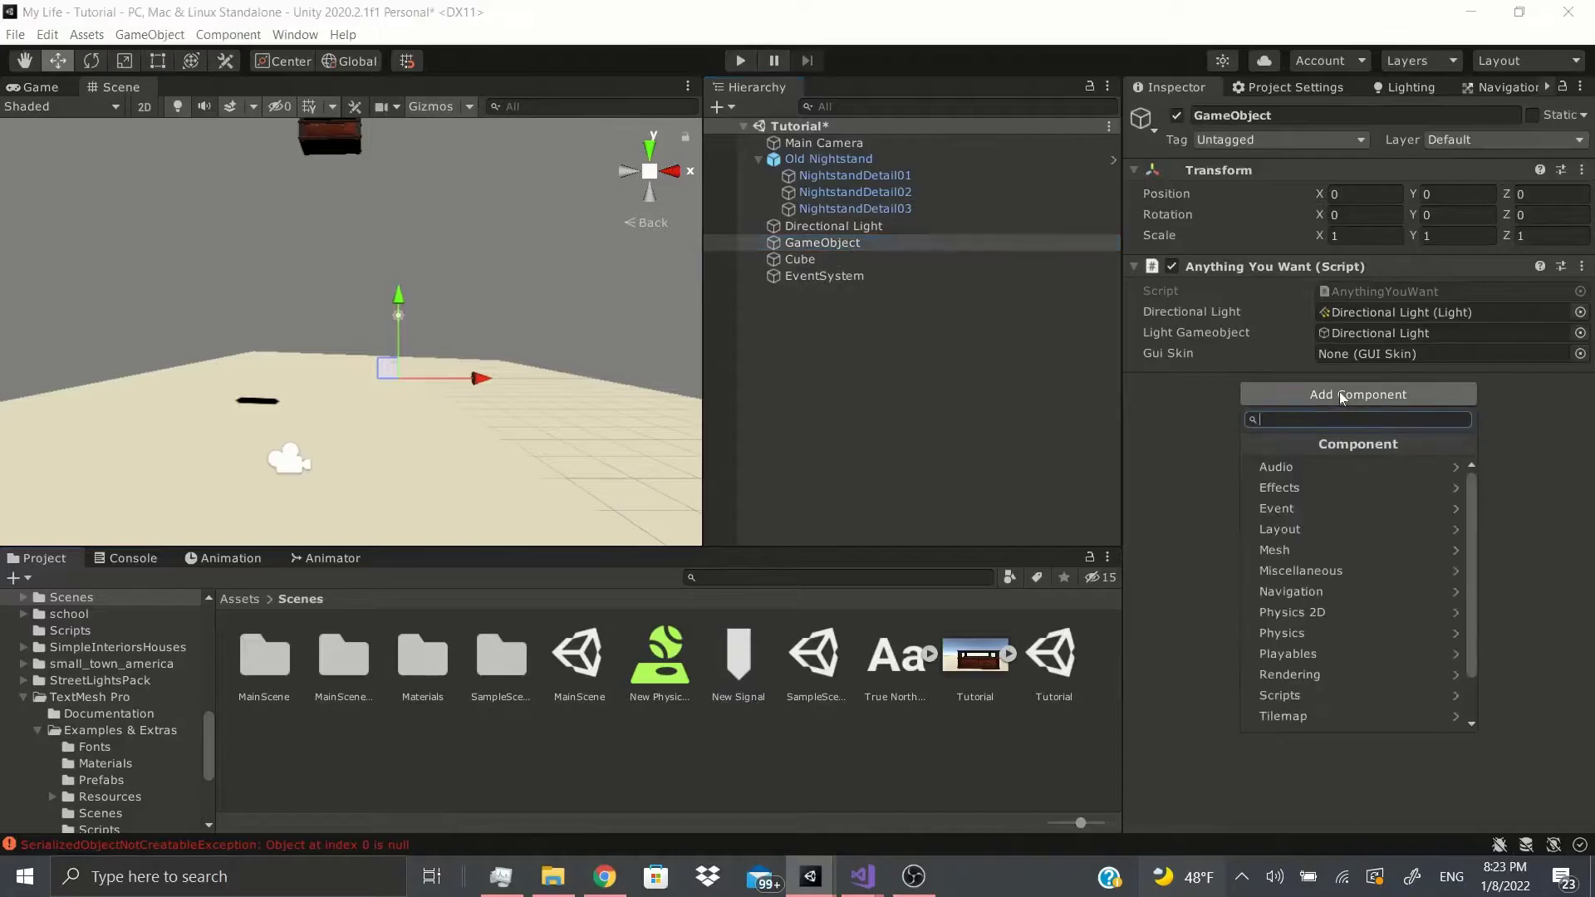
{"action": "type", "text": "t"}
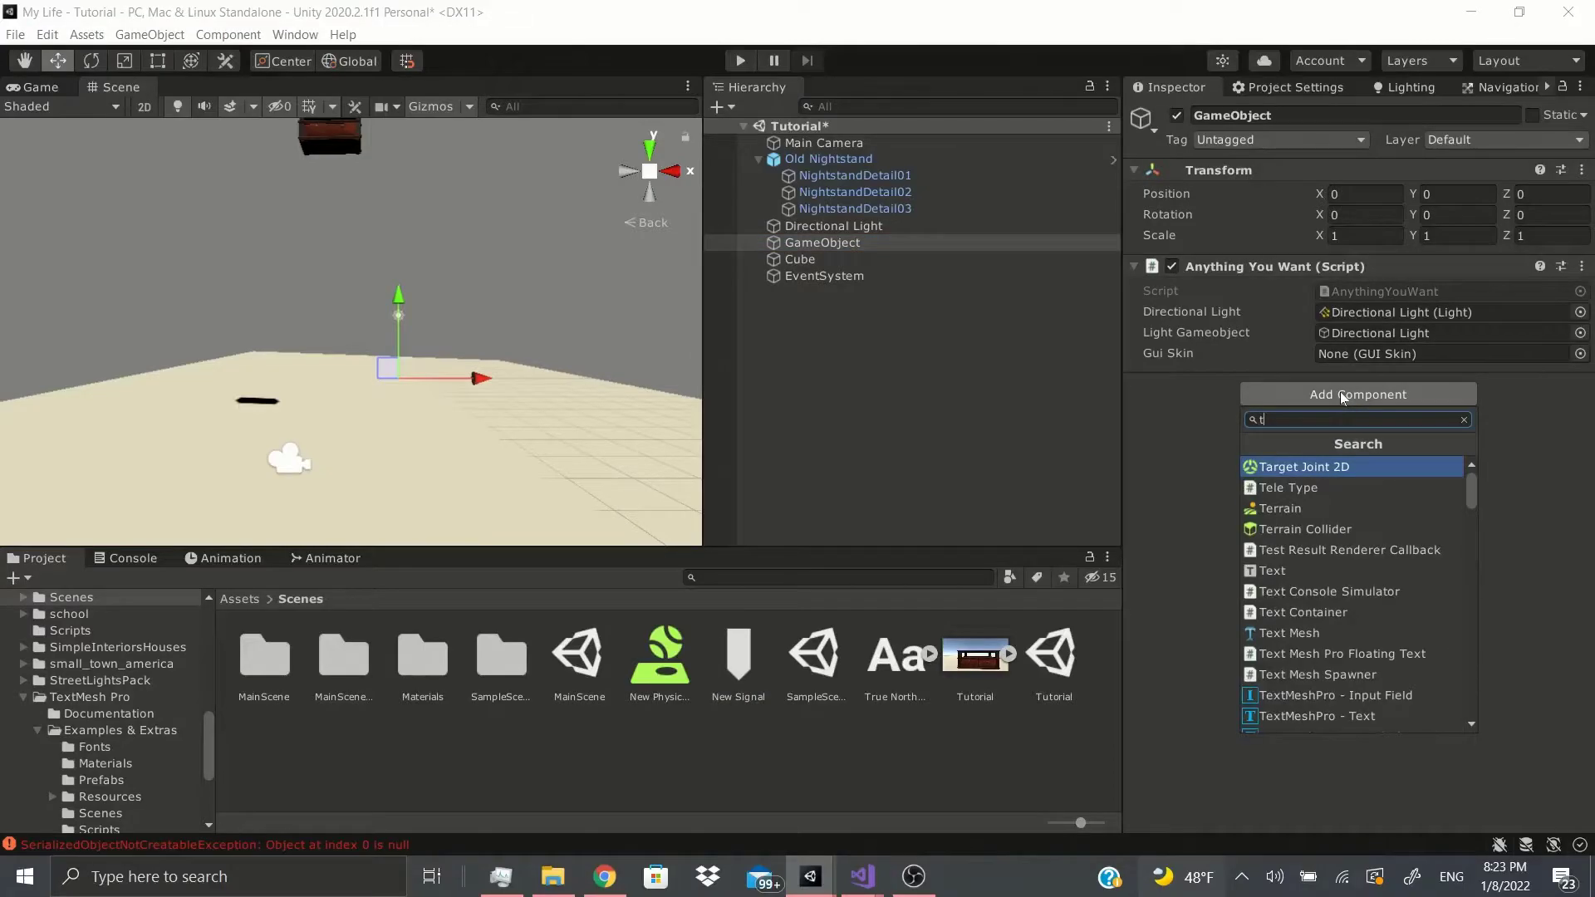
{"action": "key", "text": "BackSpace"}
{"action": "key", "text": "Return"}
{"action": "key", "text": "Return"}
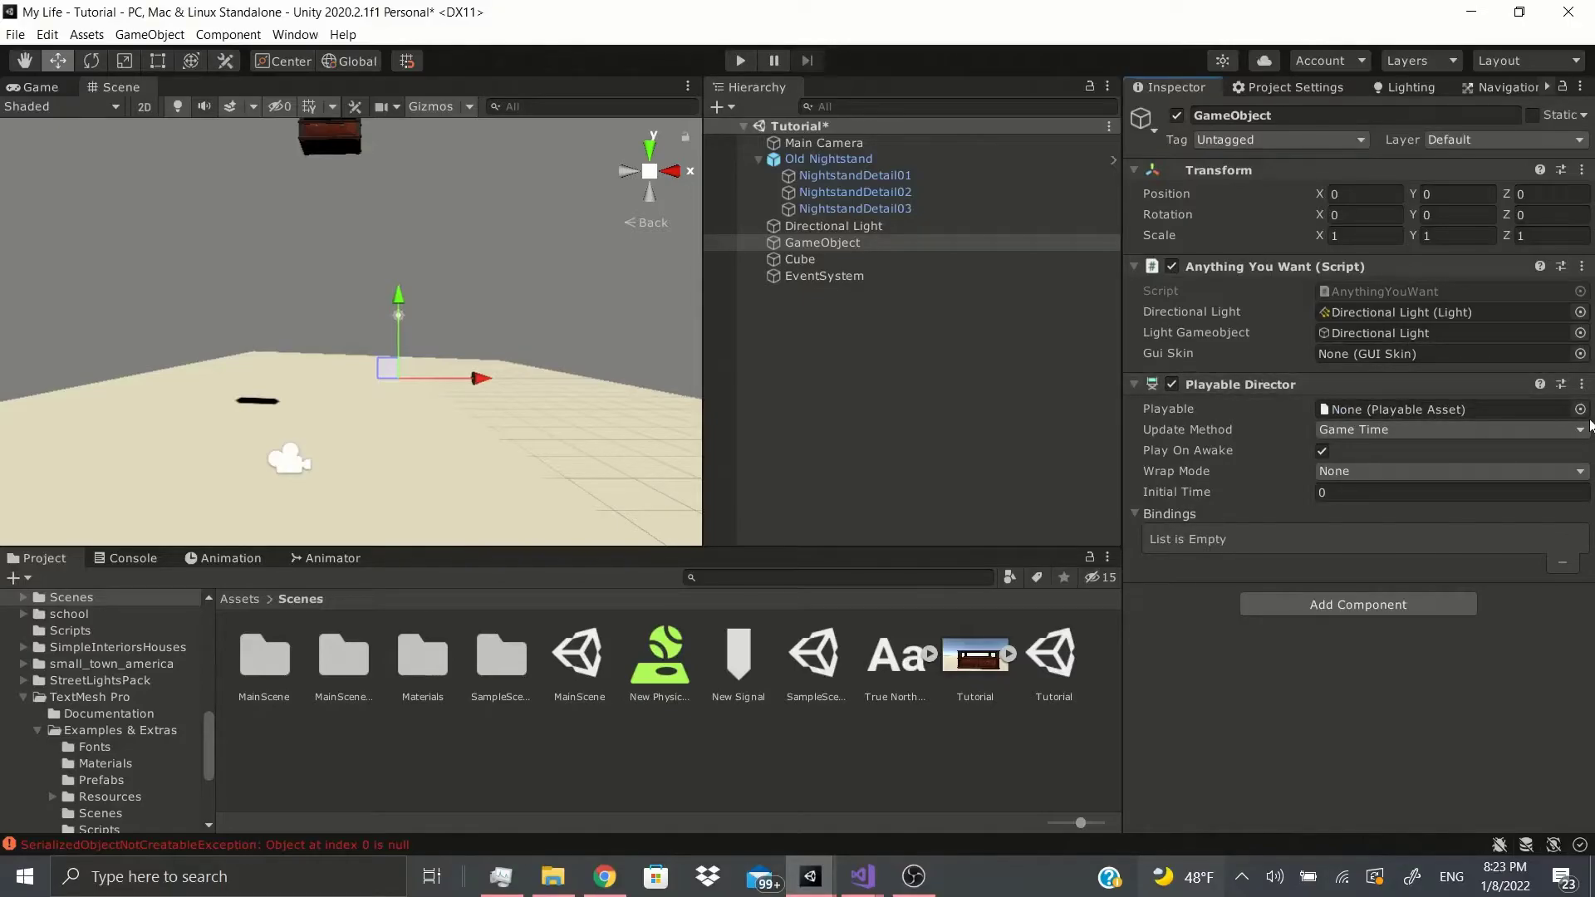
- Add a Timeline asset to Scenes, keeping the name New Timeline
{"action": "right_click", "coordinate": [875, 747]}
{"action": "mouse_move", "coordinate": [1077, 281]}
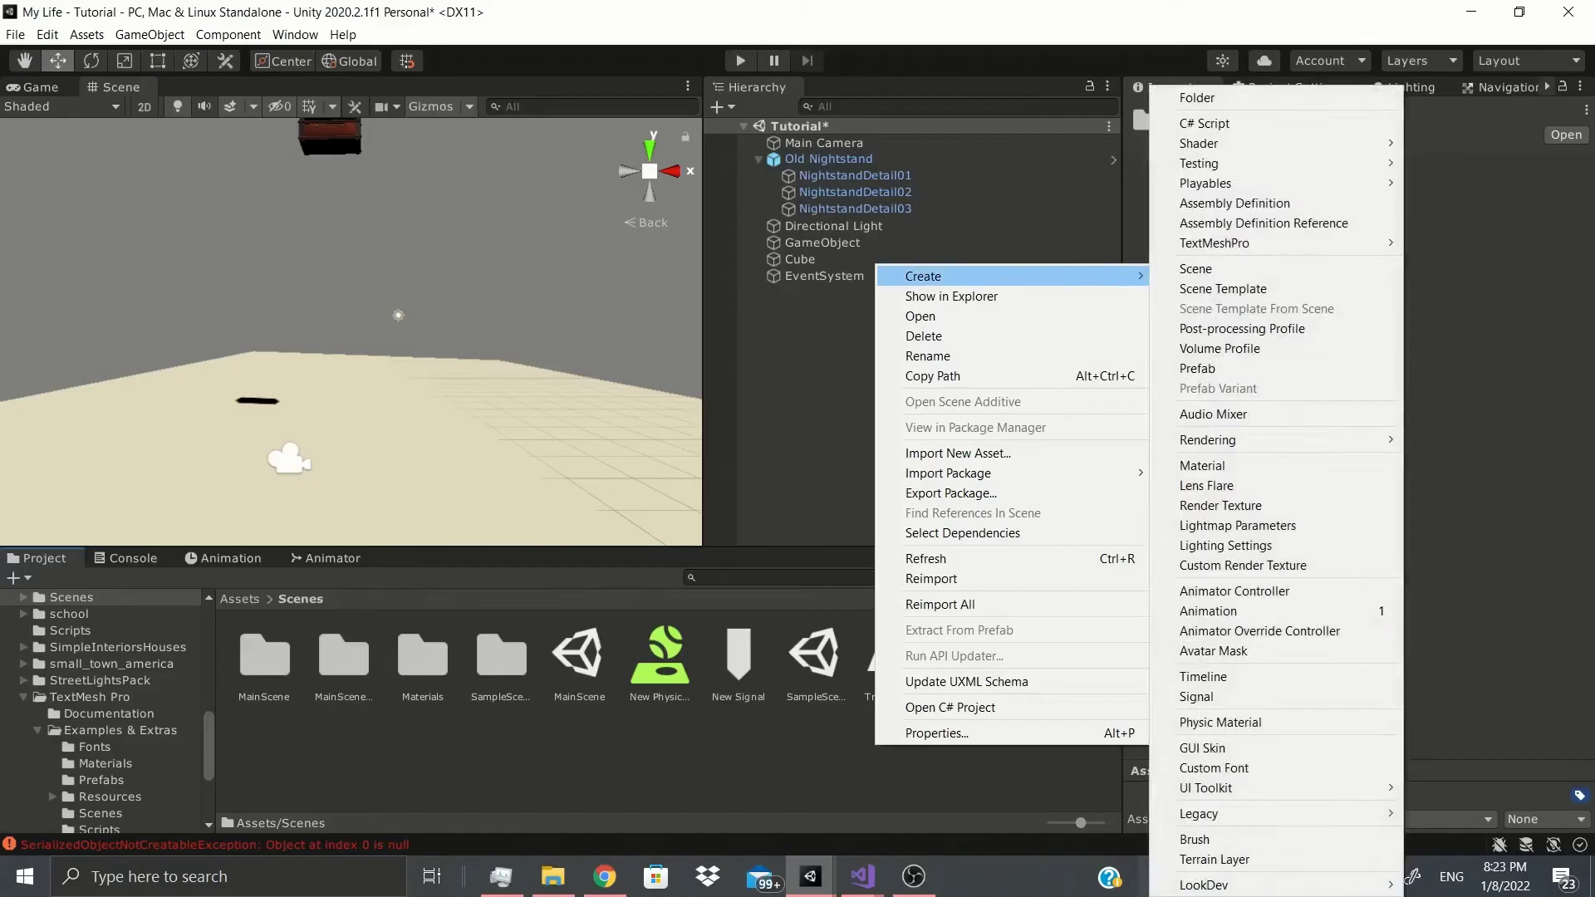
{"action": "left_click", "coordinate": [1203, 676]}
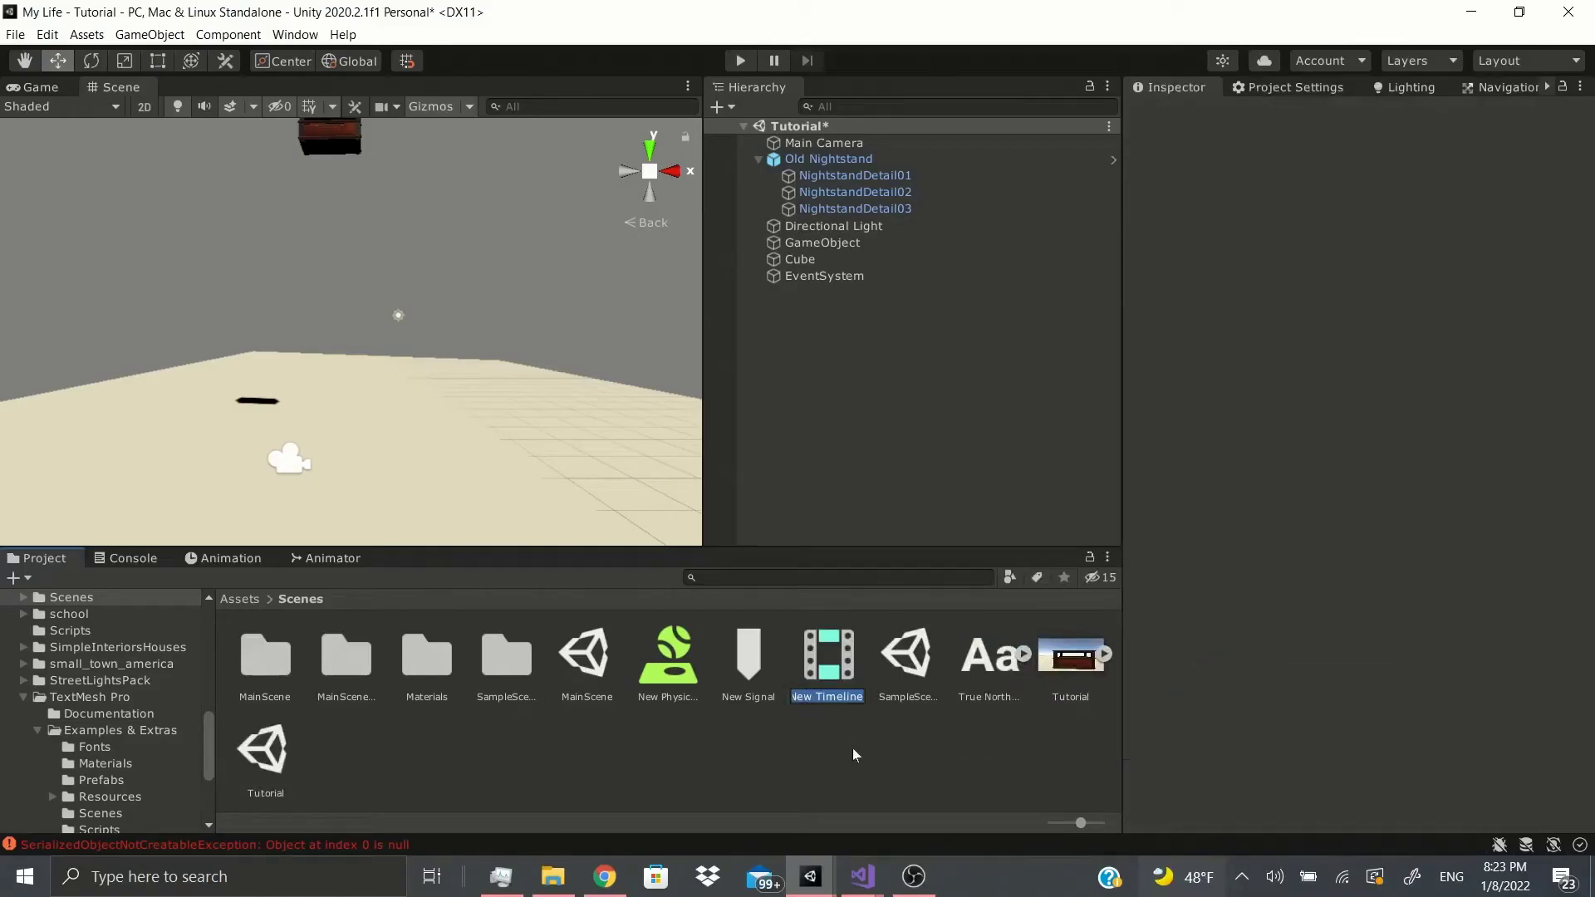
{"action": "key", "text": "Return"}
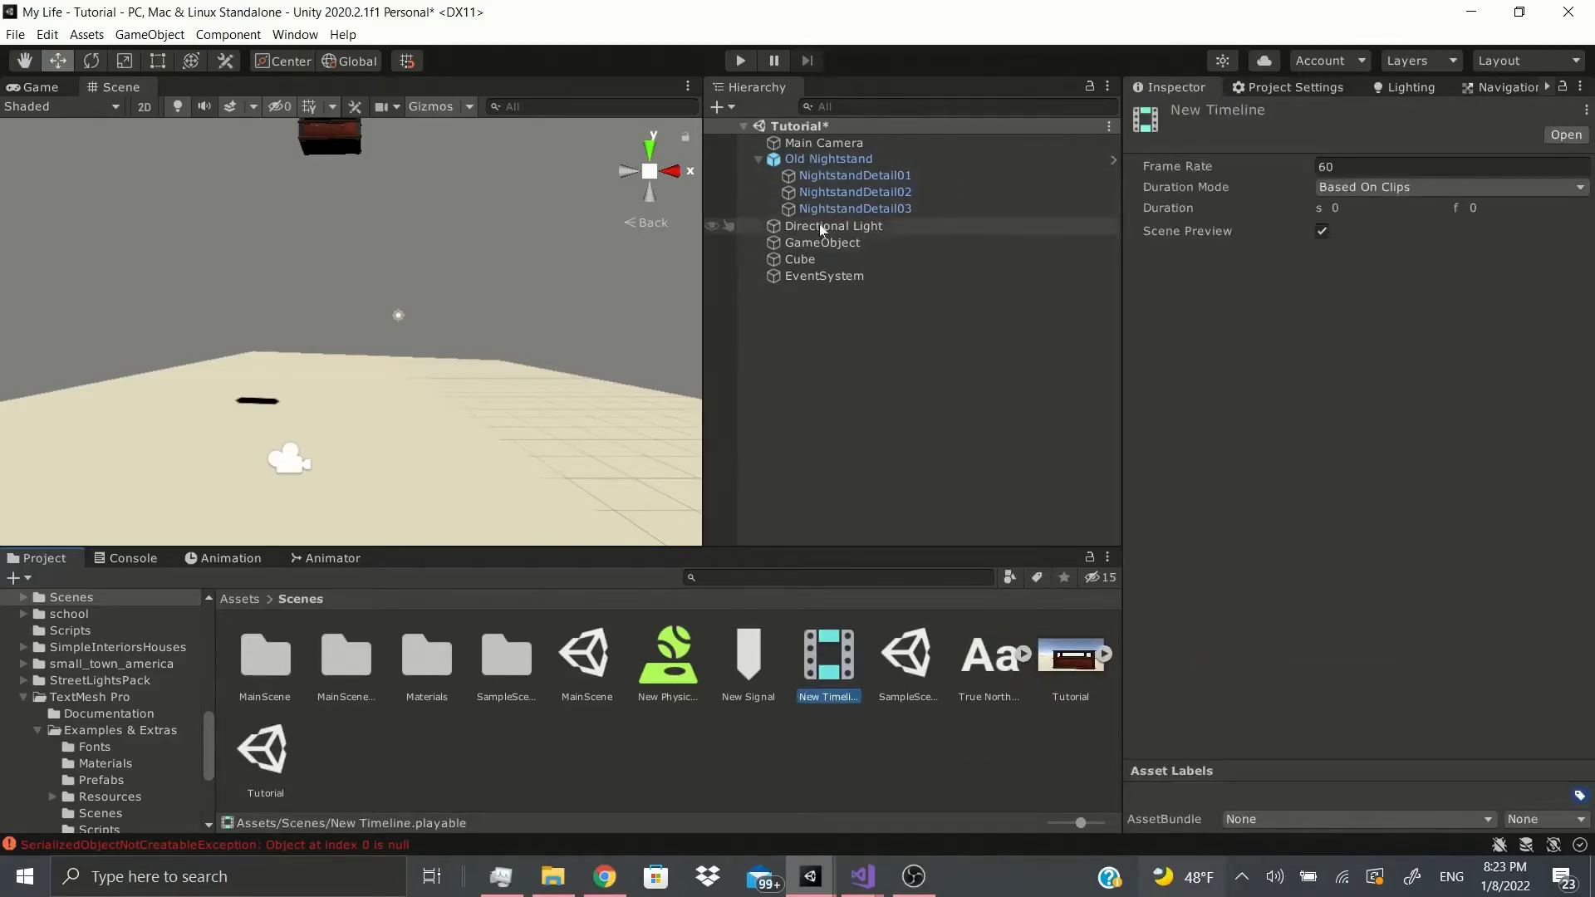
- Select GameObject to show New Timeline as its Playable Director playable
{"action": "left_click", "coordinate": [822, 242]}
{"action": "left_click", "coordinate": [829, 658]}
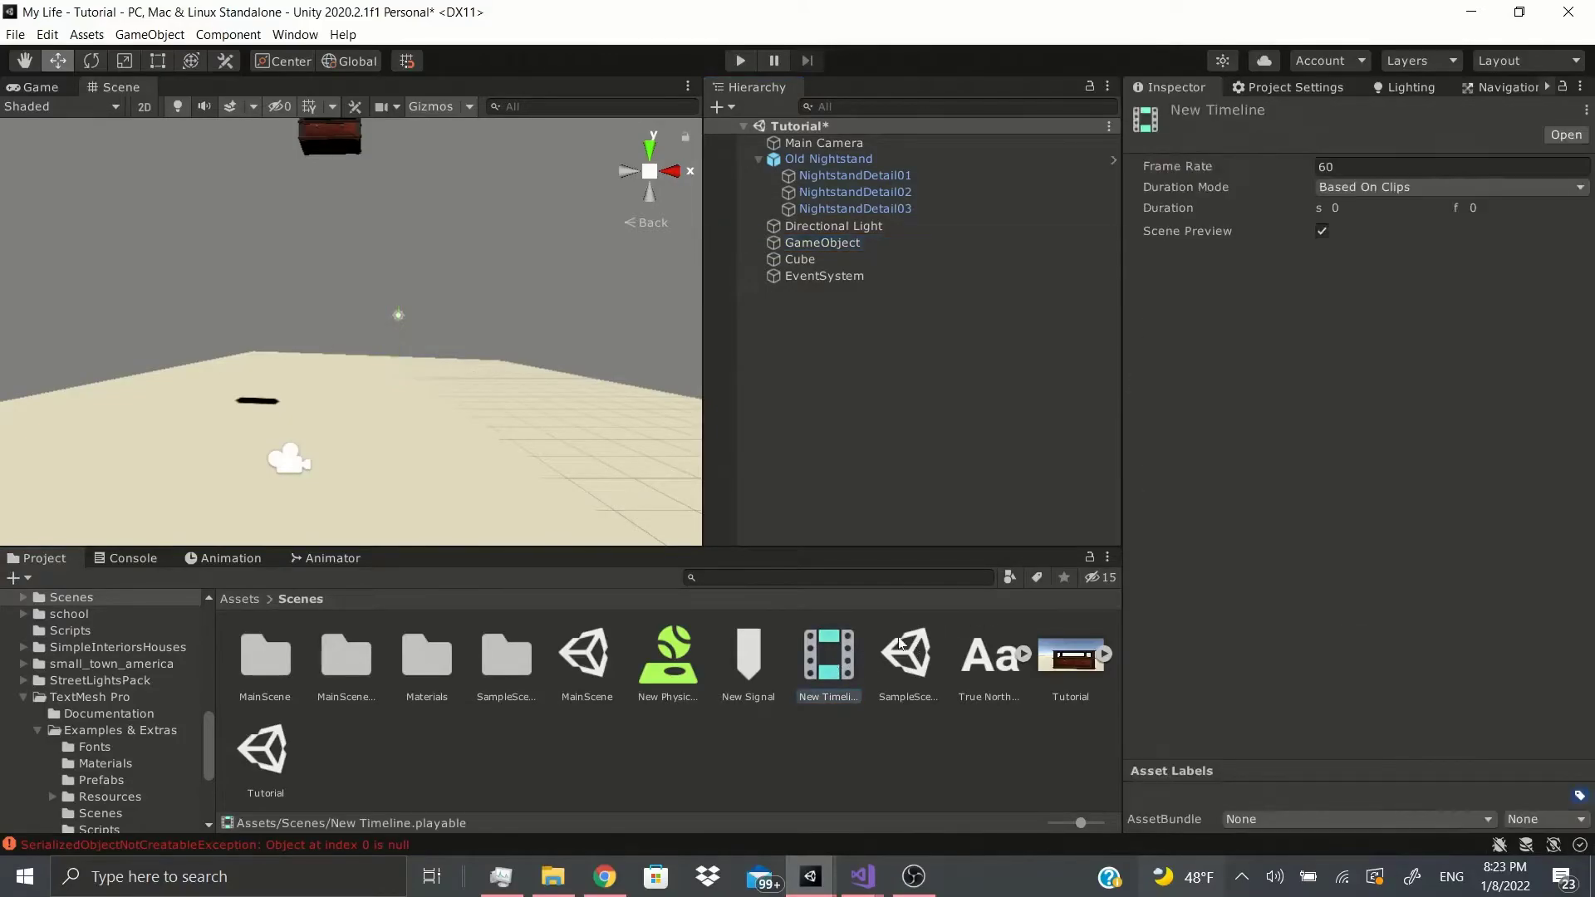
{"action": "left_click", "coordinate": [822, 243]}
- Link New Timeline to GameObject's Playable Director and place a New Signal emitter at about 3.53 s (frame 212)
{"action": "left_click_drag", "start_coordinate": [829, 661], "coordinate": [1456, 411]}
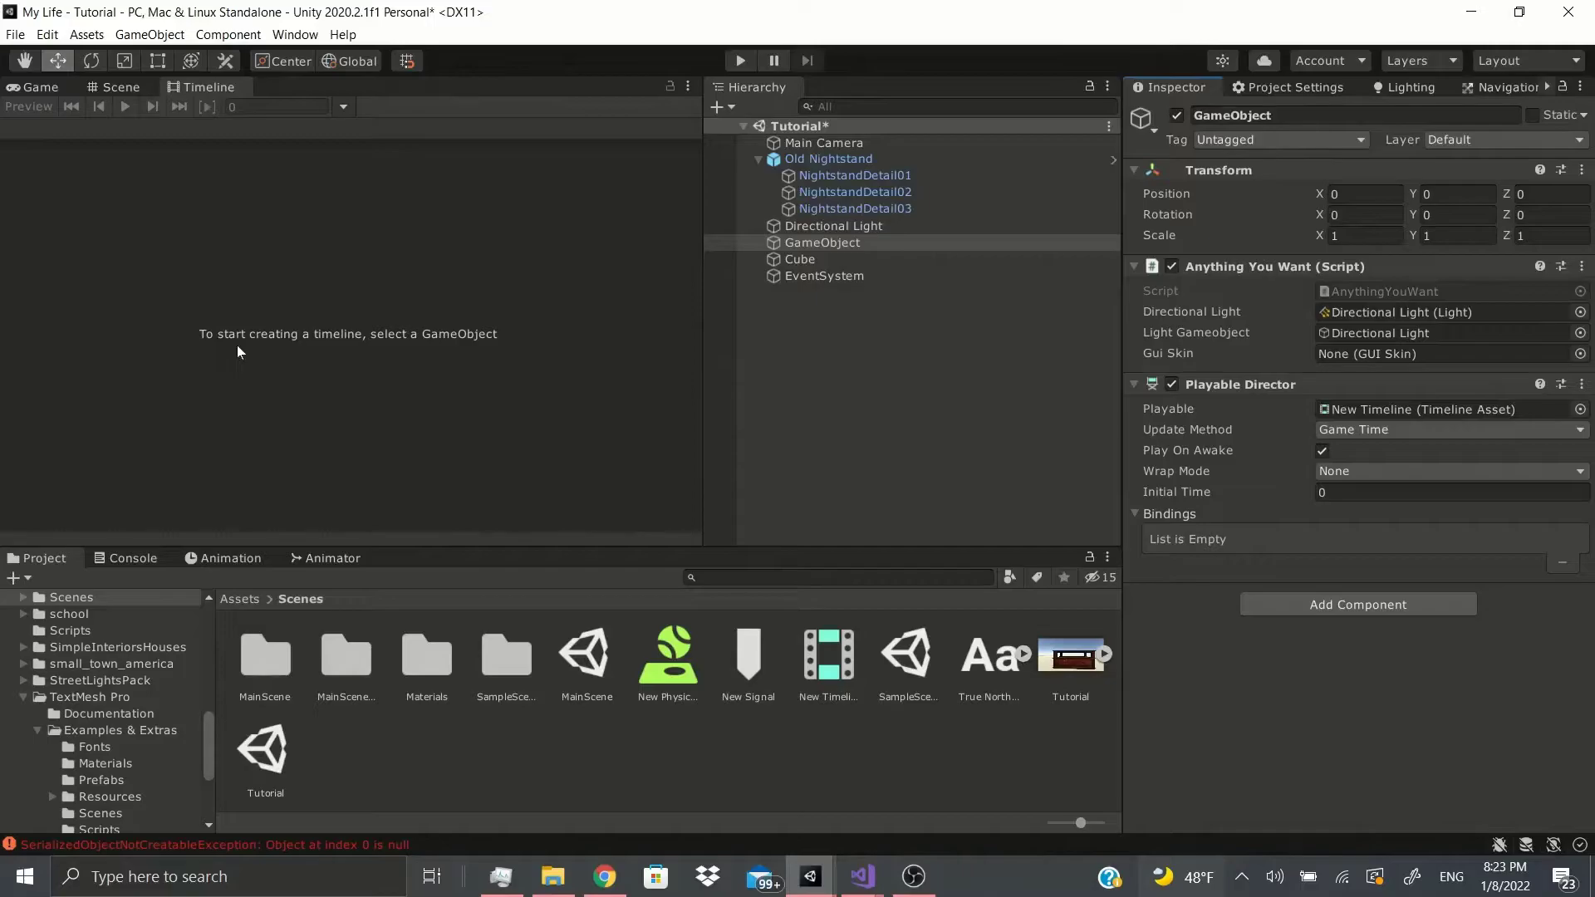
{"action": "left_click_drag", "start_coordinate": [208, 87], "coordinate": [610, 573]}
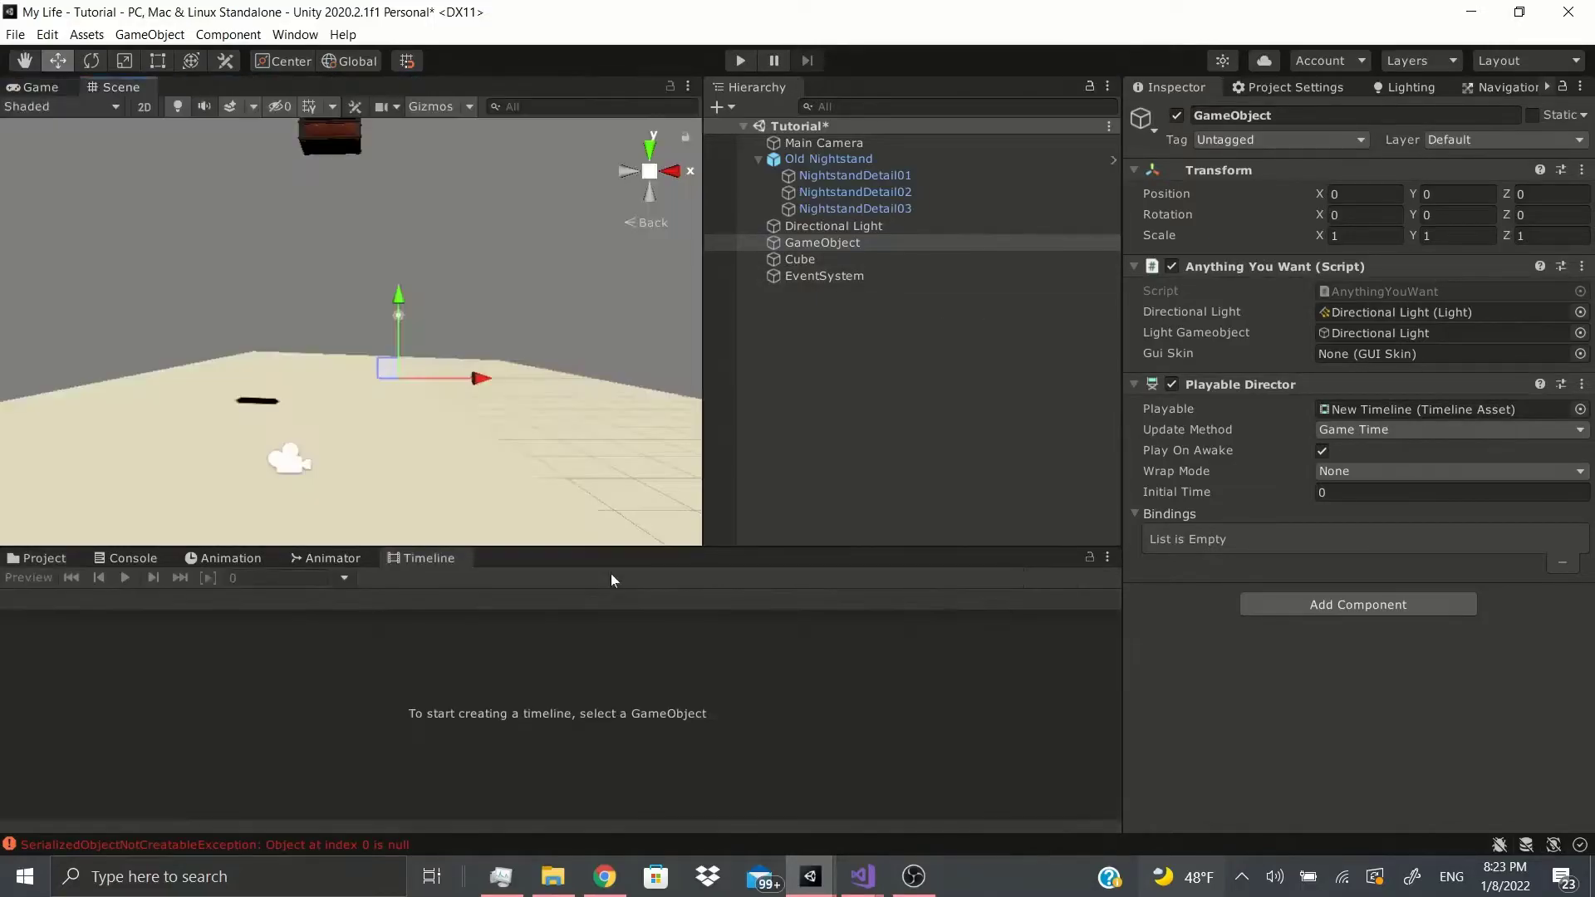
{"action": "left_click_drag", "start_coordinate": [422, 557], "coordinate": [439, 133]}
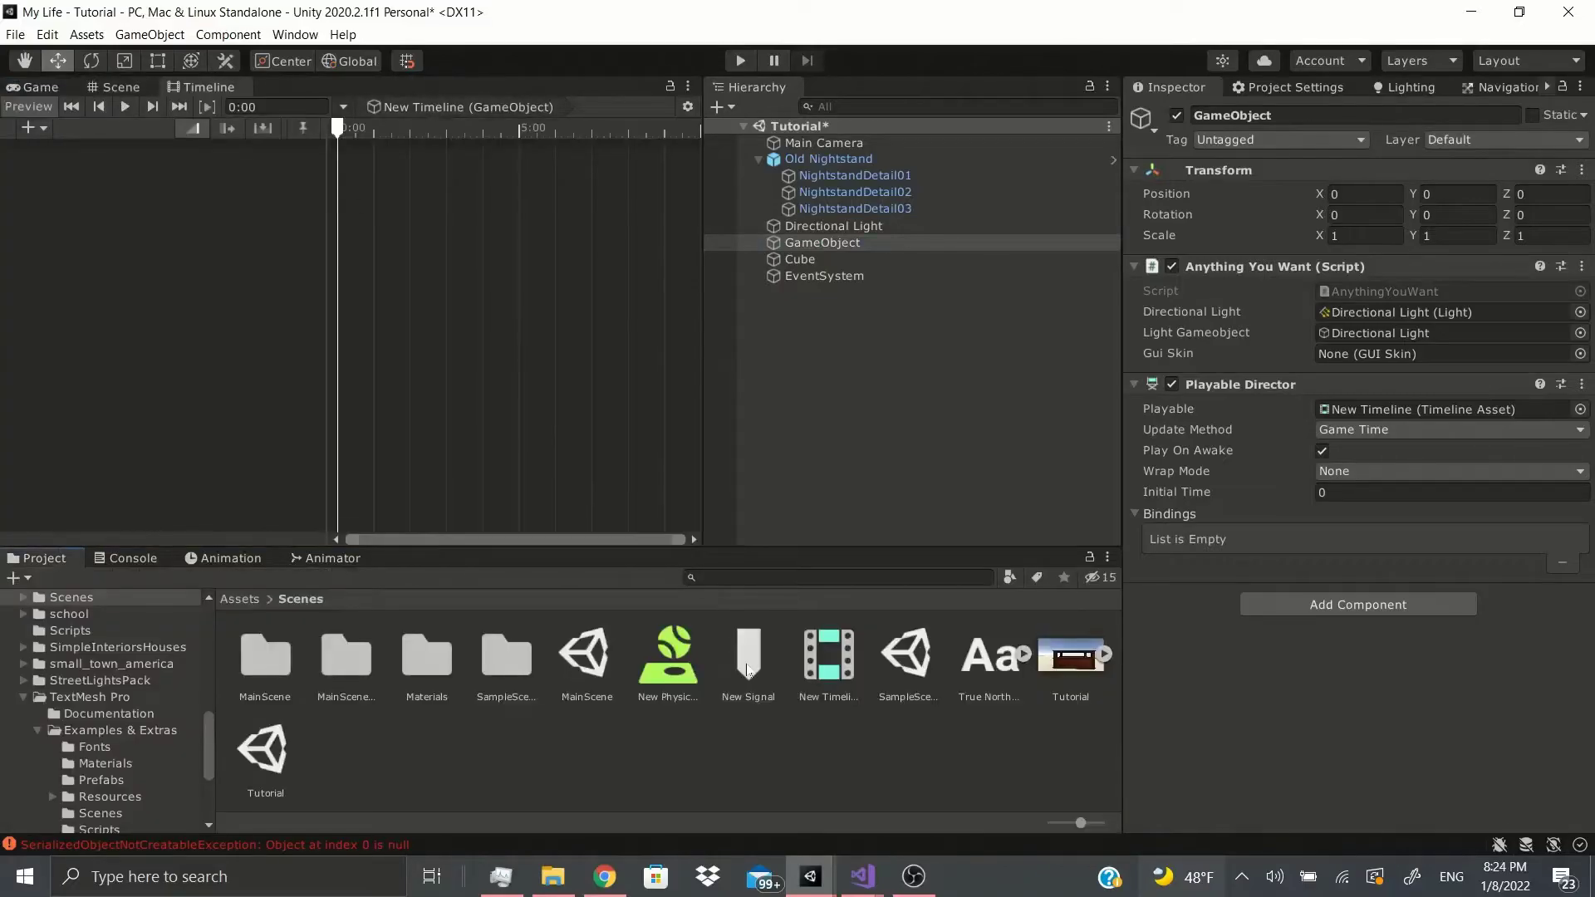
{"action": "left_click_drag", "start_coordinate": [748, 670], "coordinate": [419, 131]}
{"action": "mouse_move", "coordinate": [1320, 162]}
{"action": "left_mouse_down"}
{"action": "mouse_move", "coordinate": [1442, 195]}
{"action": "mouse_move", "coordinate": [1356, 177]}
{"action": "left_mouse_up"}
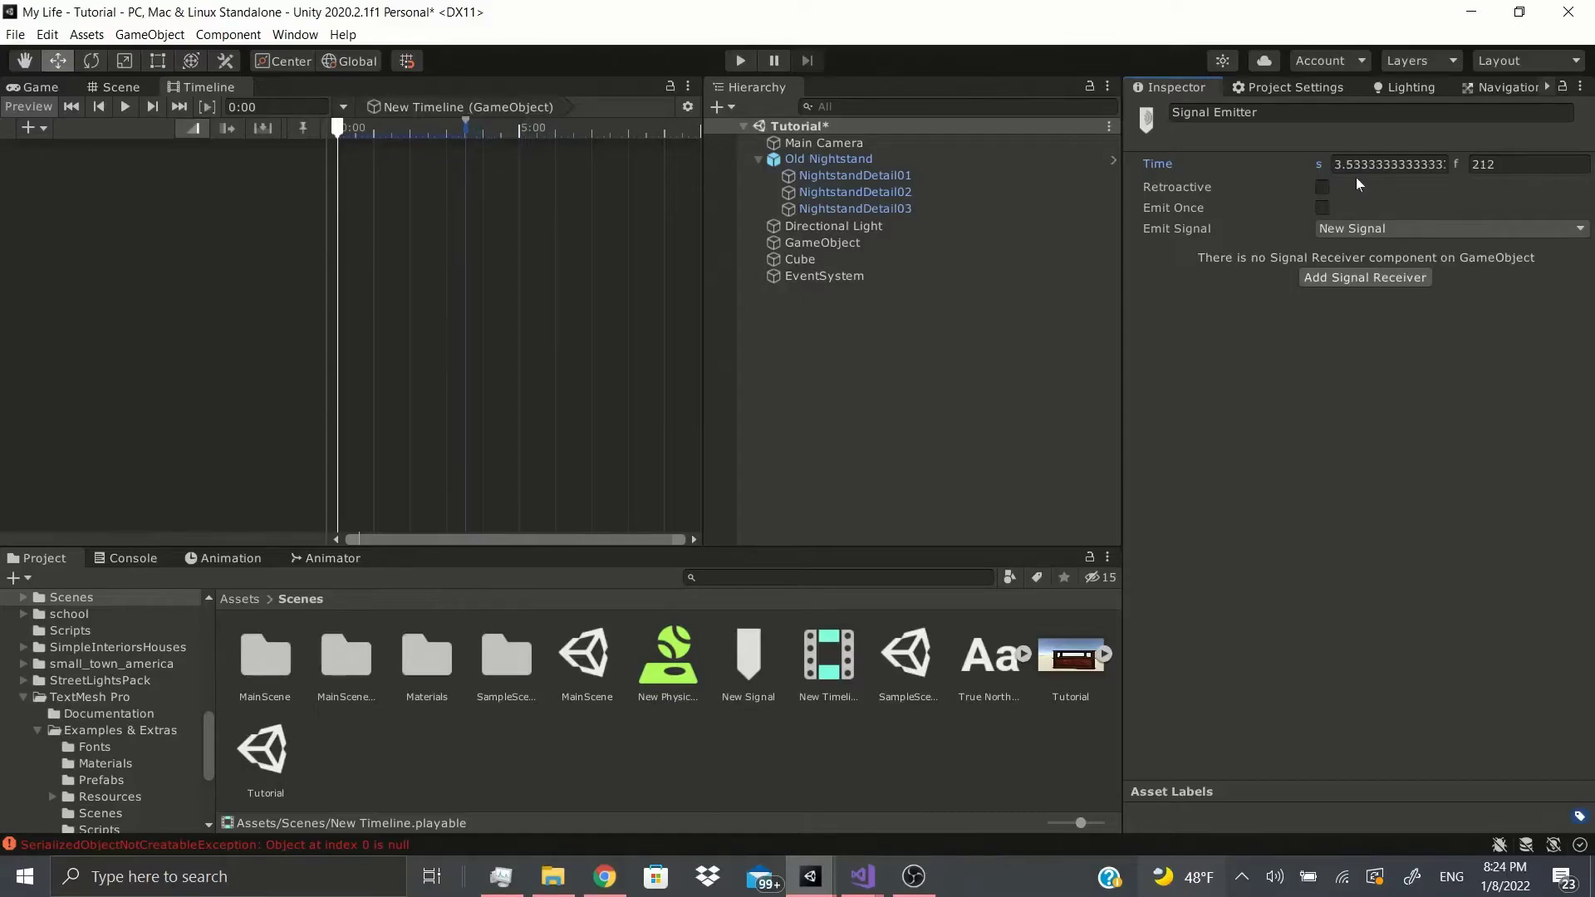
- Add an Activation Track to New Timeline and bind Old Nightstand to it
{"action": "left_click", "coordinate": [30, 127]}
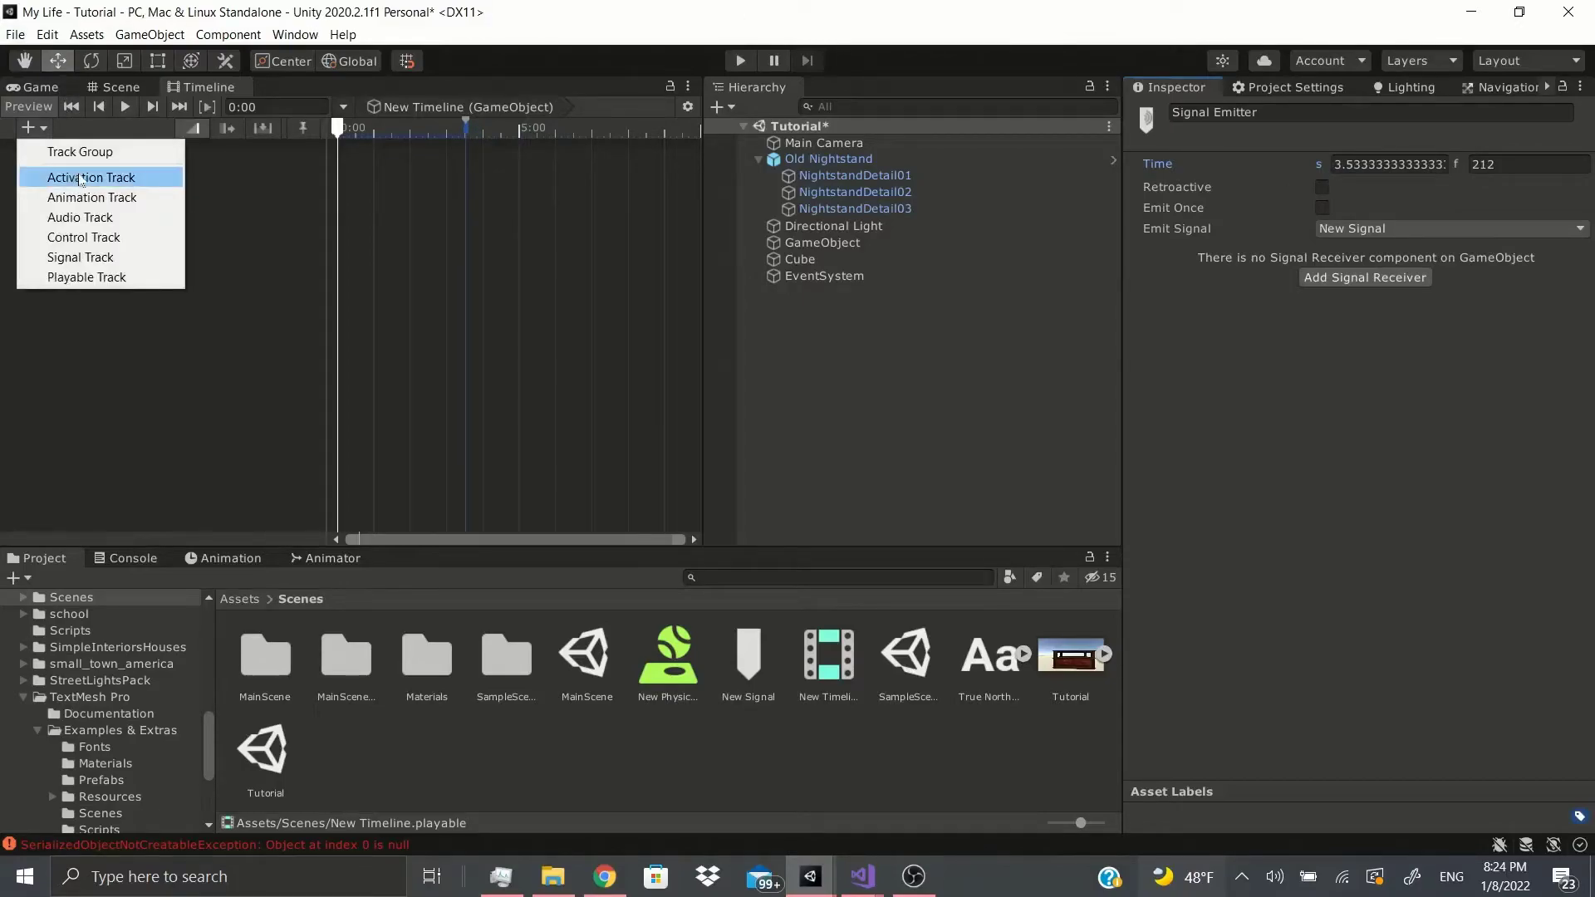
{"action": "left_click", "coordinate": [83, 180]}
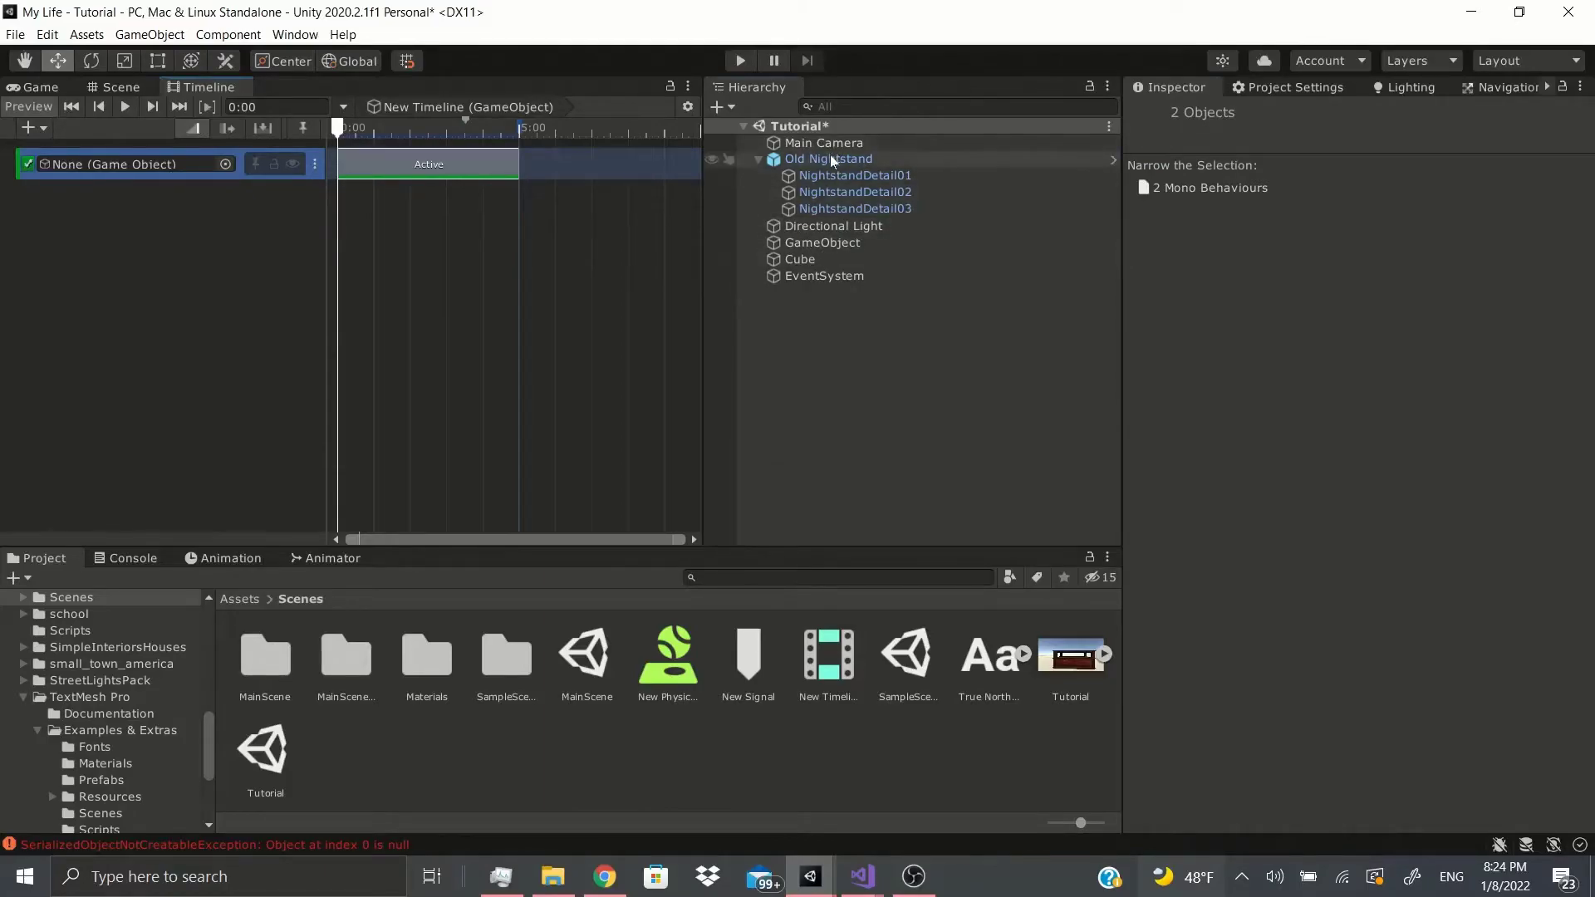
{"action": "left_click_drag", "start_coordinate": [830, 158], "coordinate": [162, 167]}
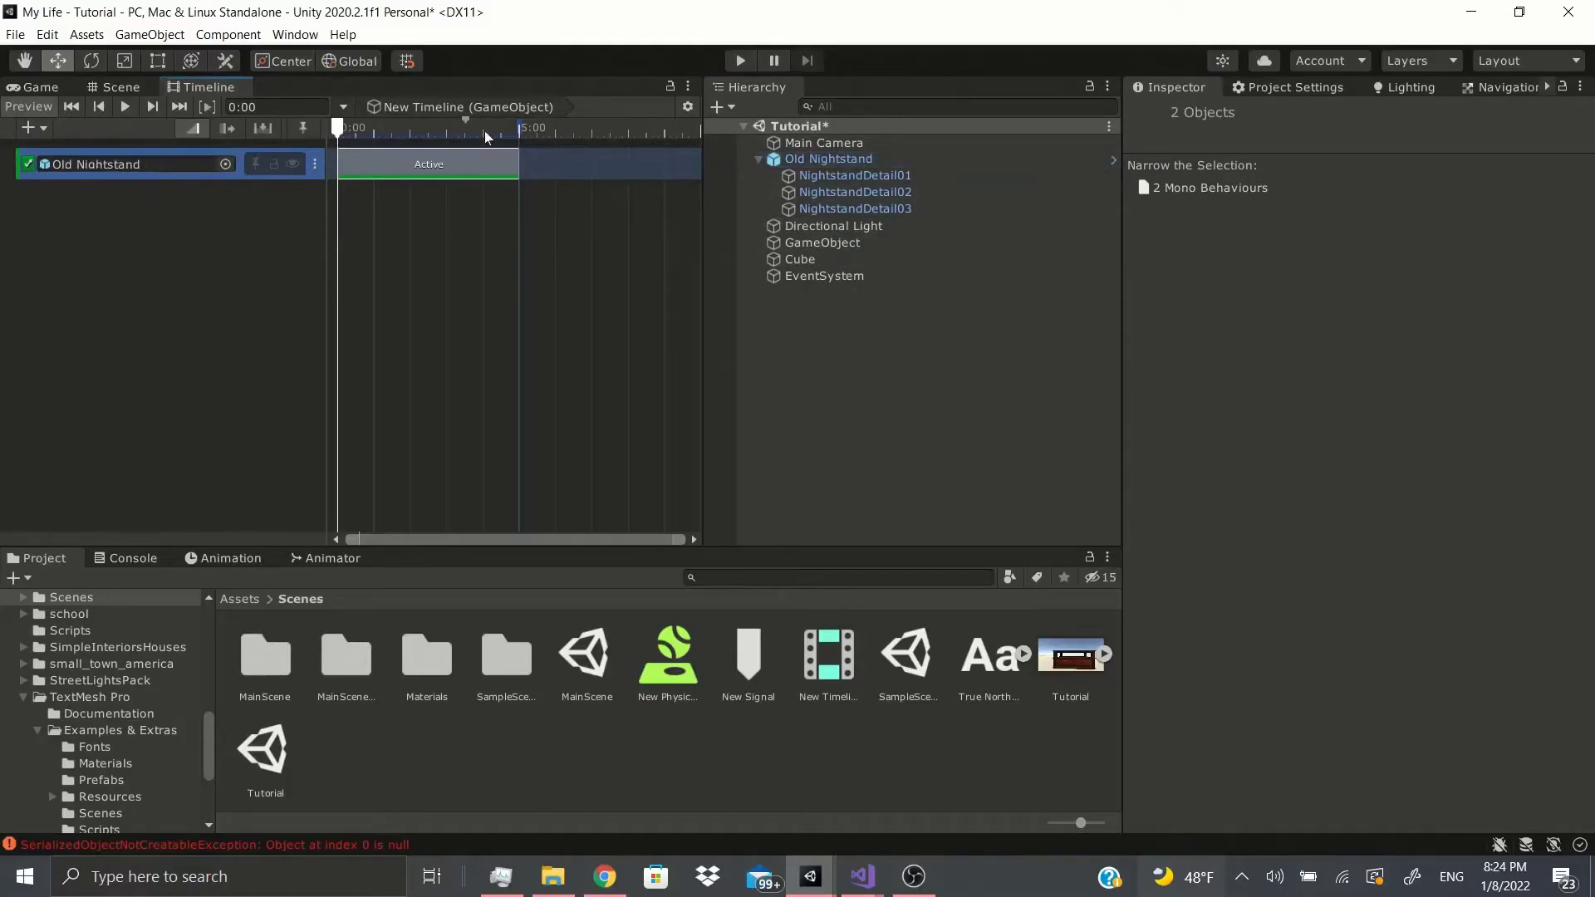
{"action": "scroll", "coordinate": [500, 131], "scroll_direction": "up", "scroll_amount": 5}
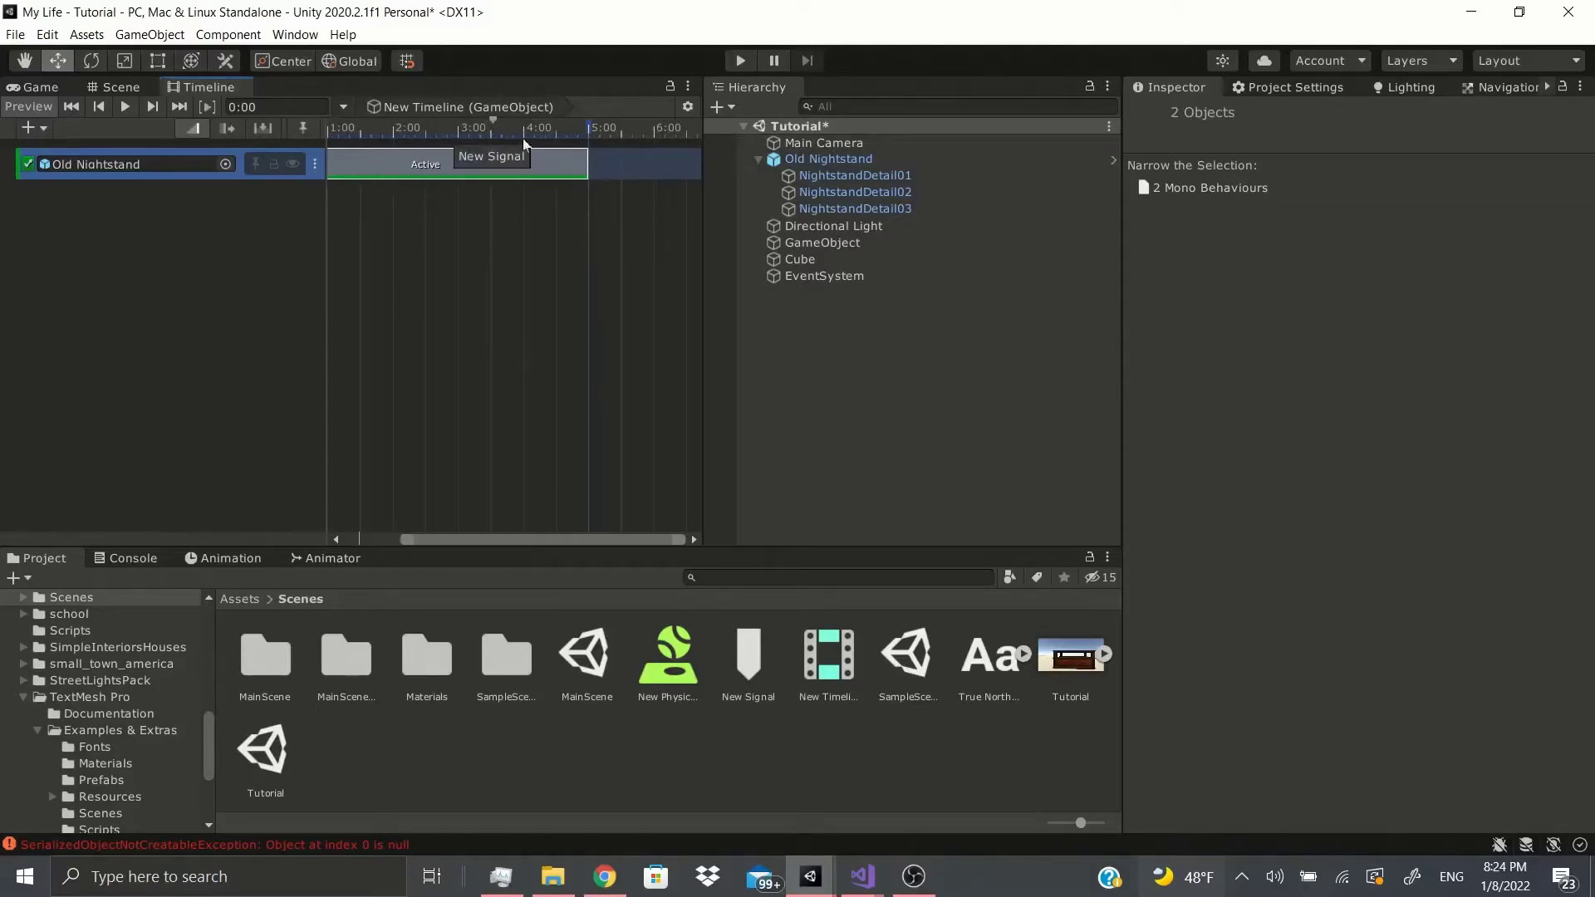
{"action": "left_click", "coordinate": [748, 656]}
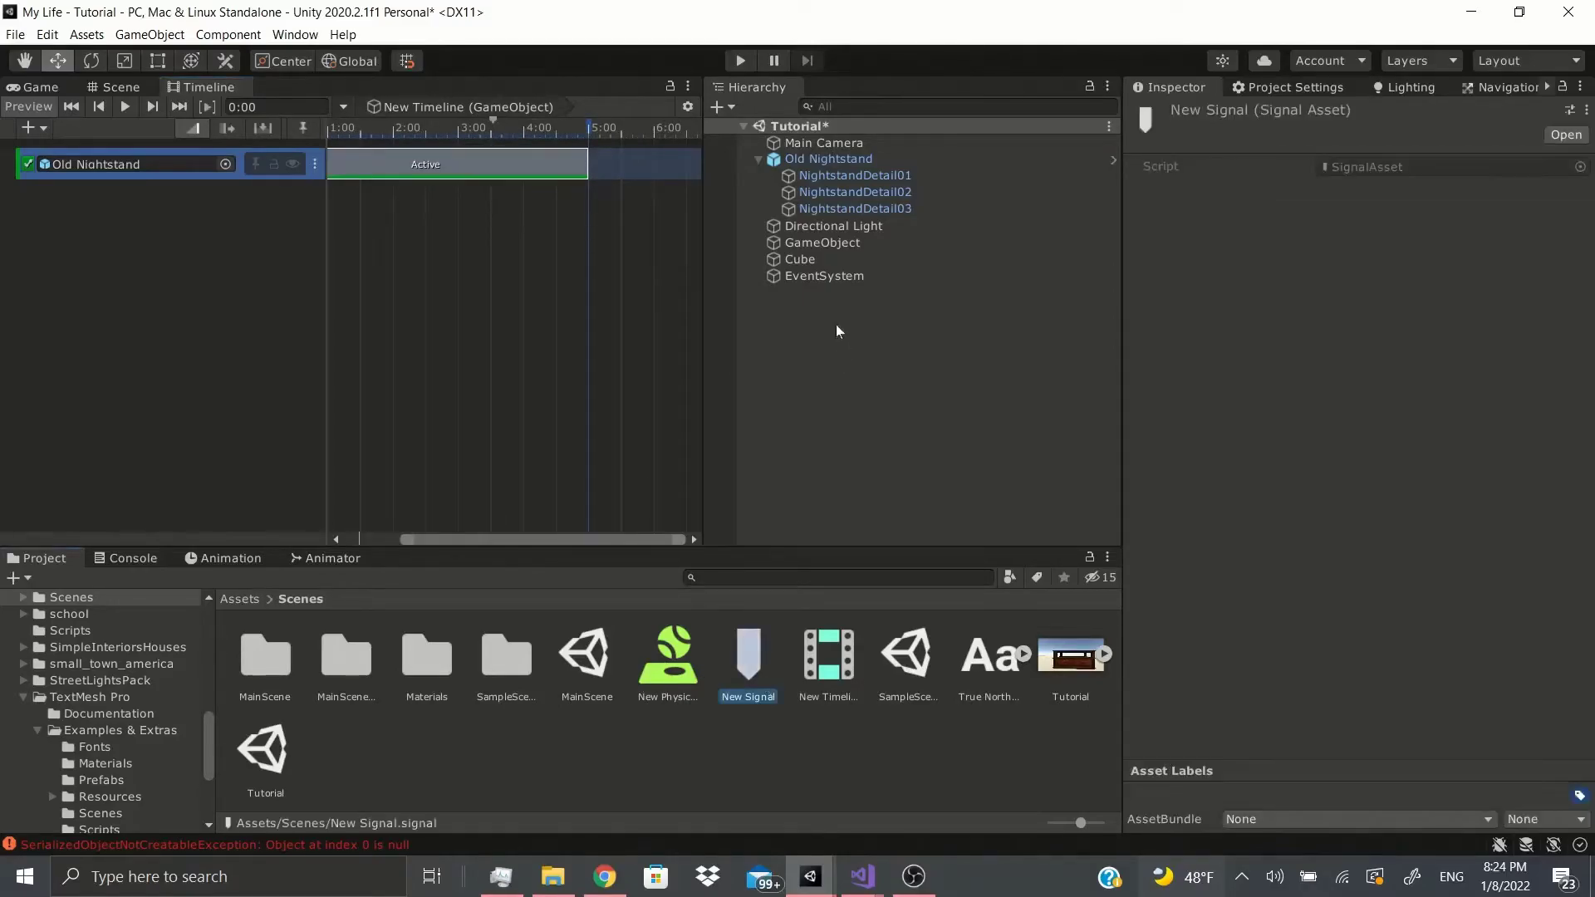
- Add a Signal Receiver component to GameObject
{"action": "left_click", "coordinate": [841, 229]}
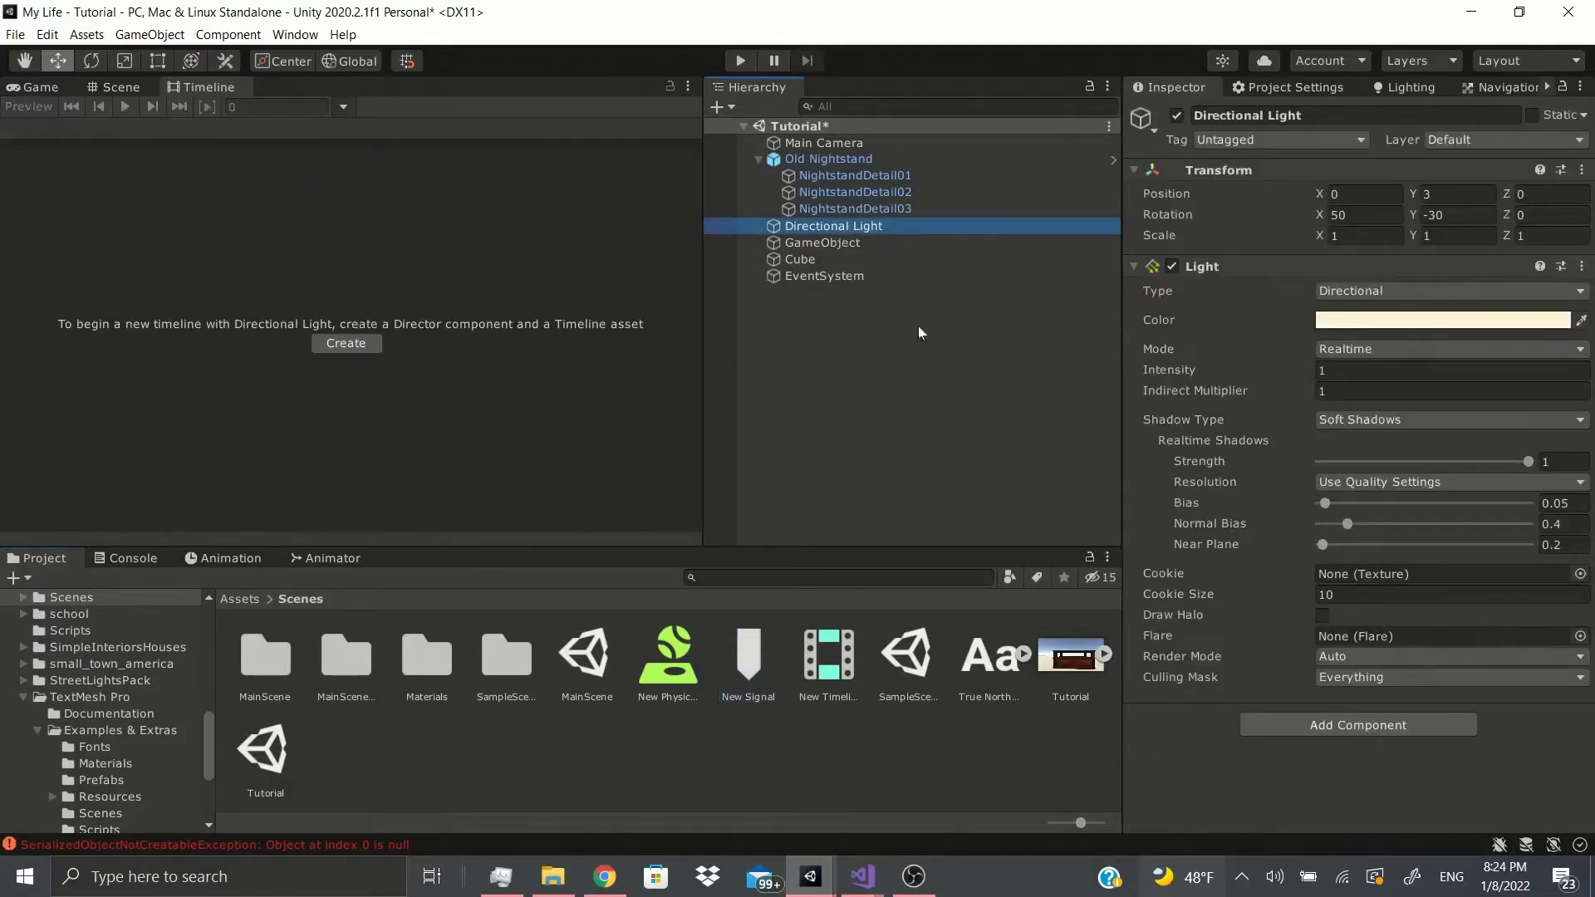
{"action": "left_click", "coordinate": [834, 243]}
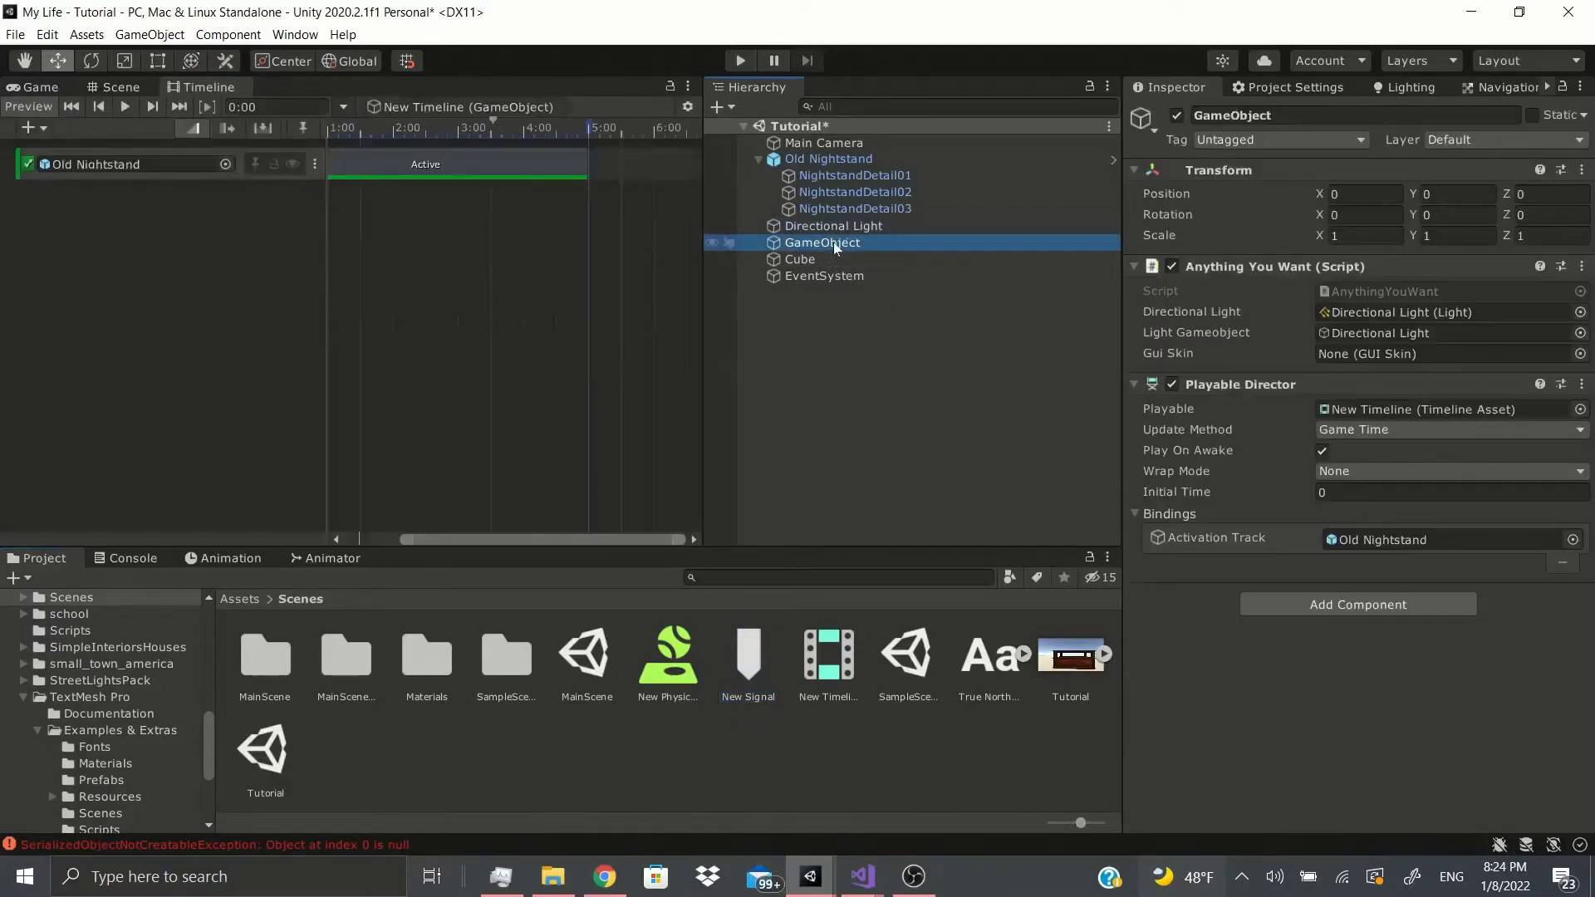
{"action": "left_click", "coordinate": [1366, 606]}
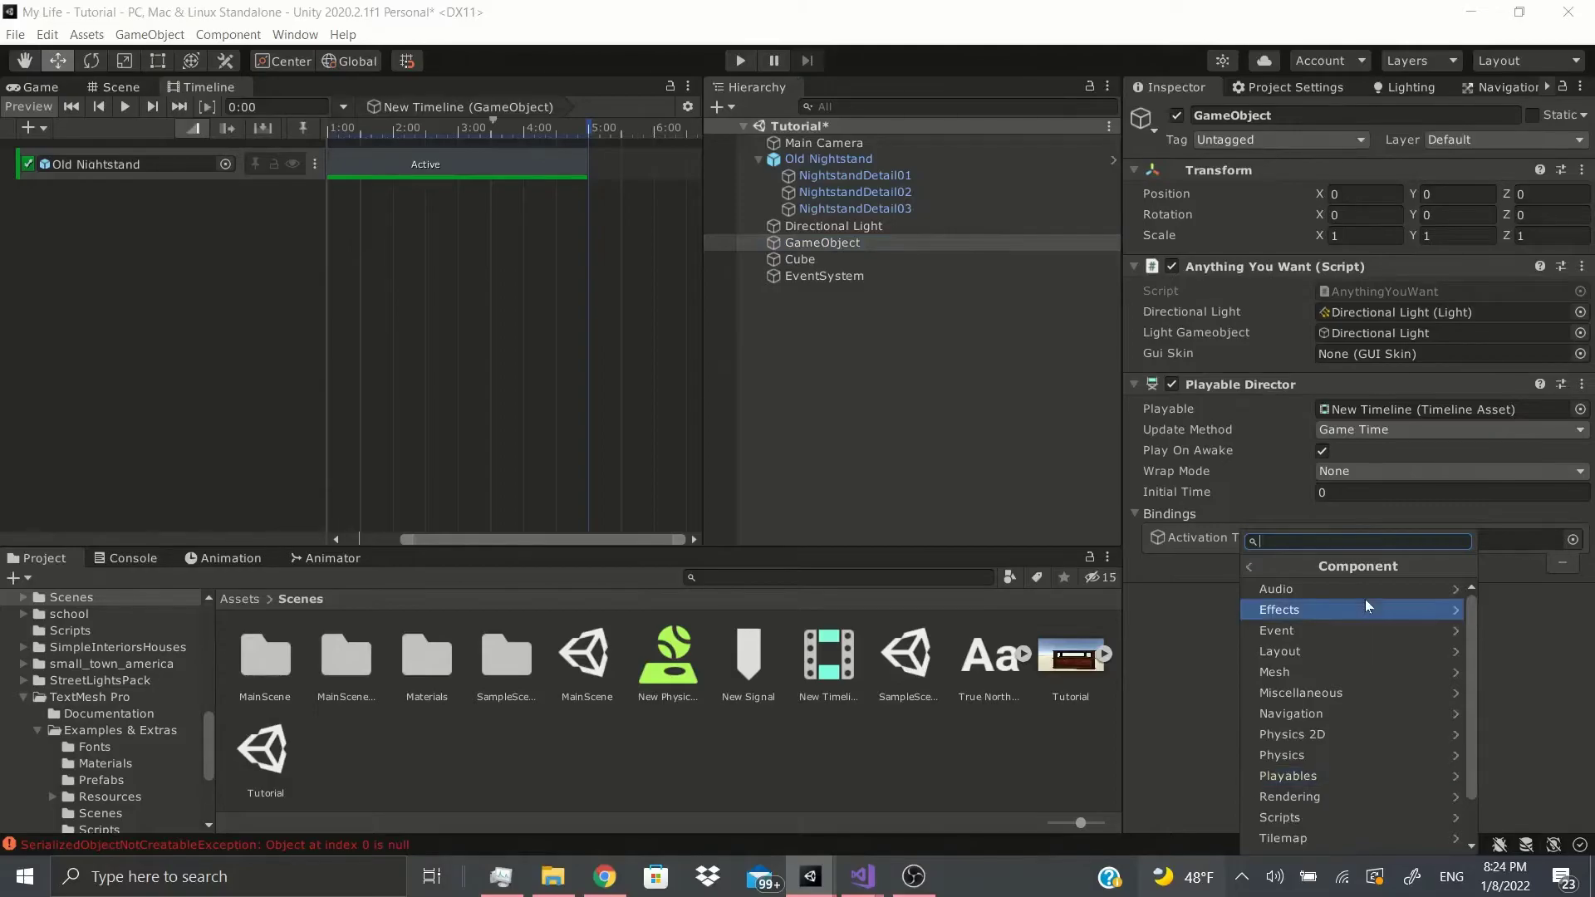
{"action": "type", "text": "si"}
{"action": "key", "text": "Return"}
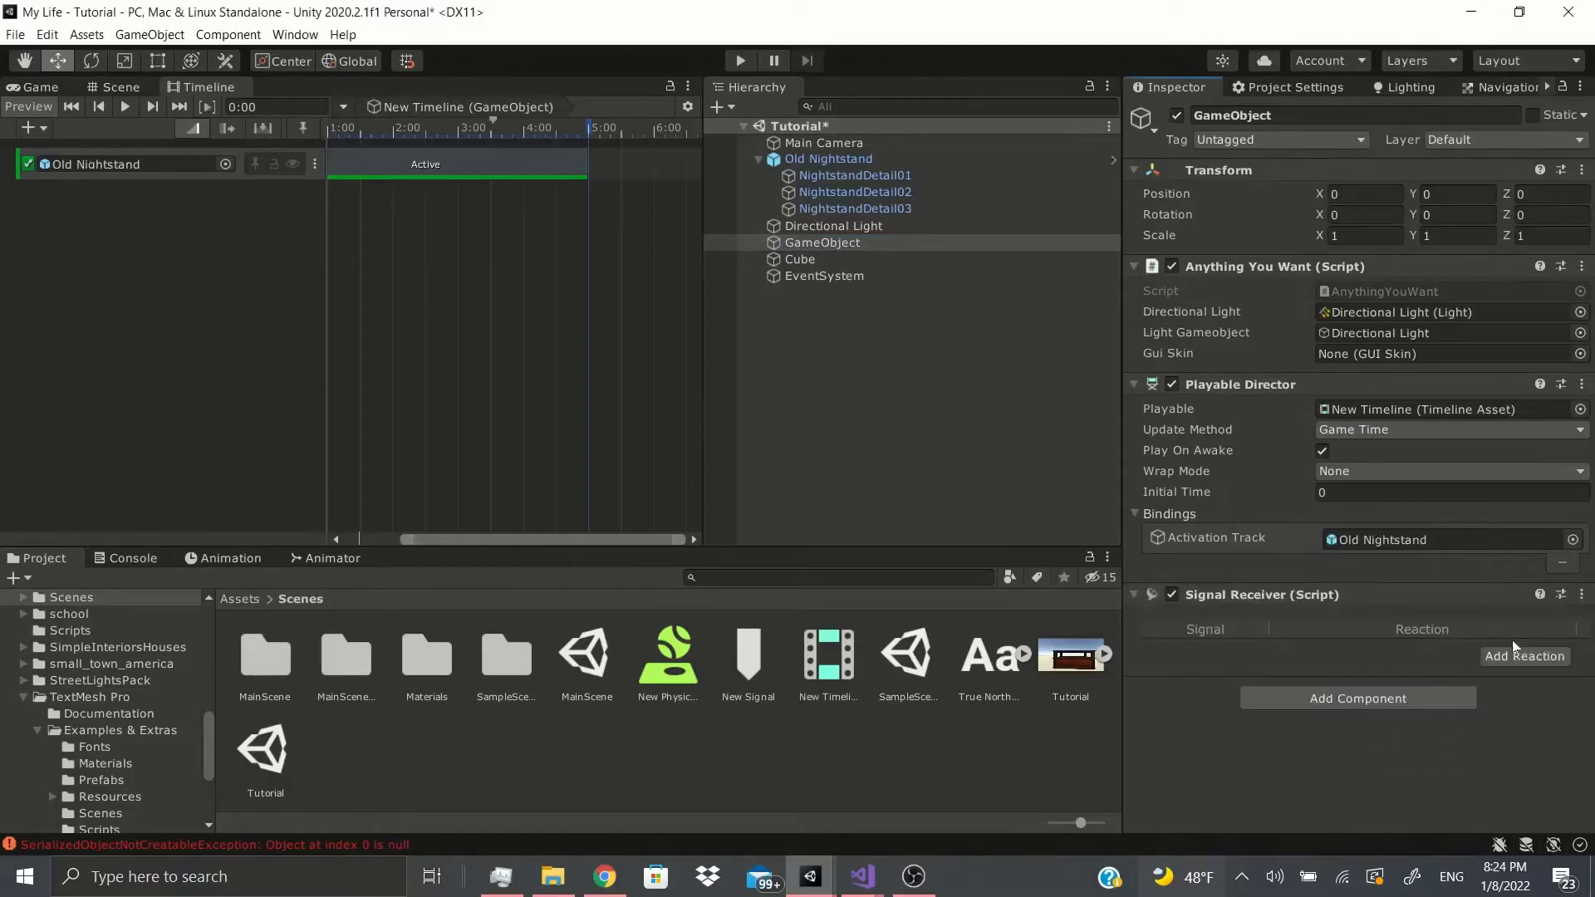
- Add a reaction for New Signal with one empty event entry
{"action": "left_click", "coordinate": [1516, 658]}
{"action": "left_click", "coordinate": [1205, 654]}
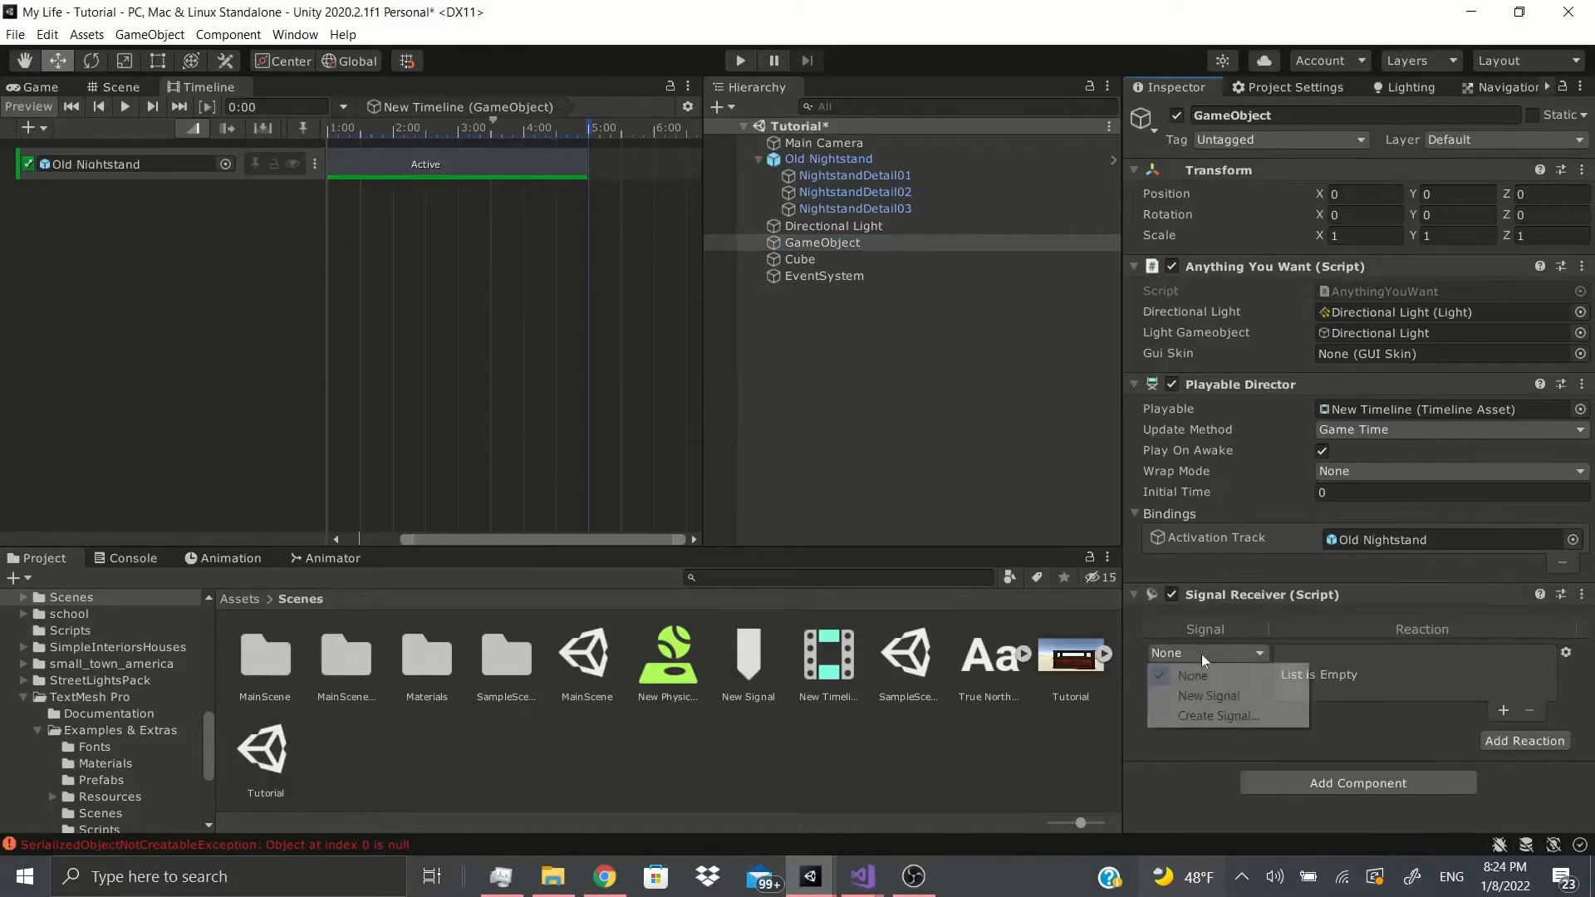
{"action": "left_click", "coordinate": [1206, 698]}
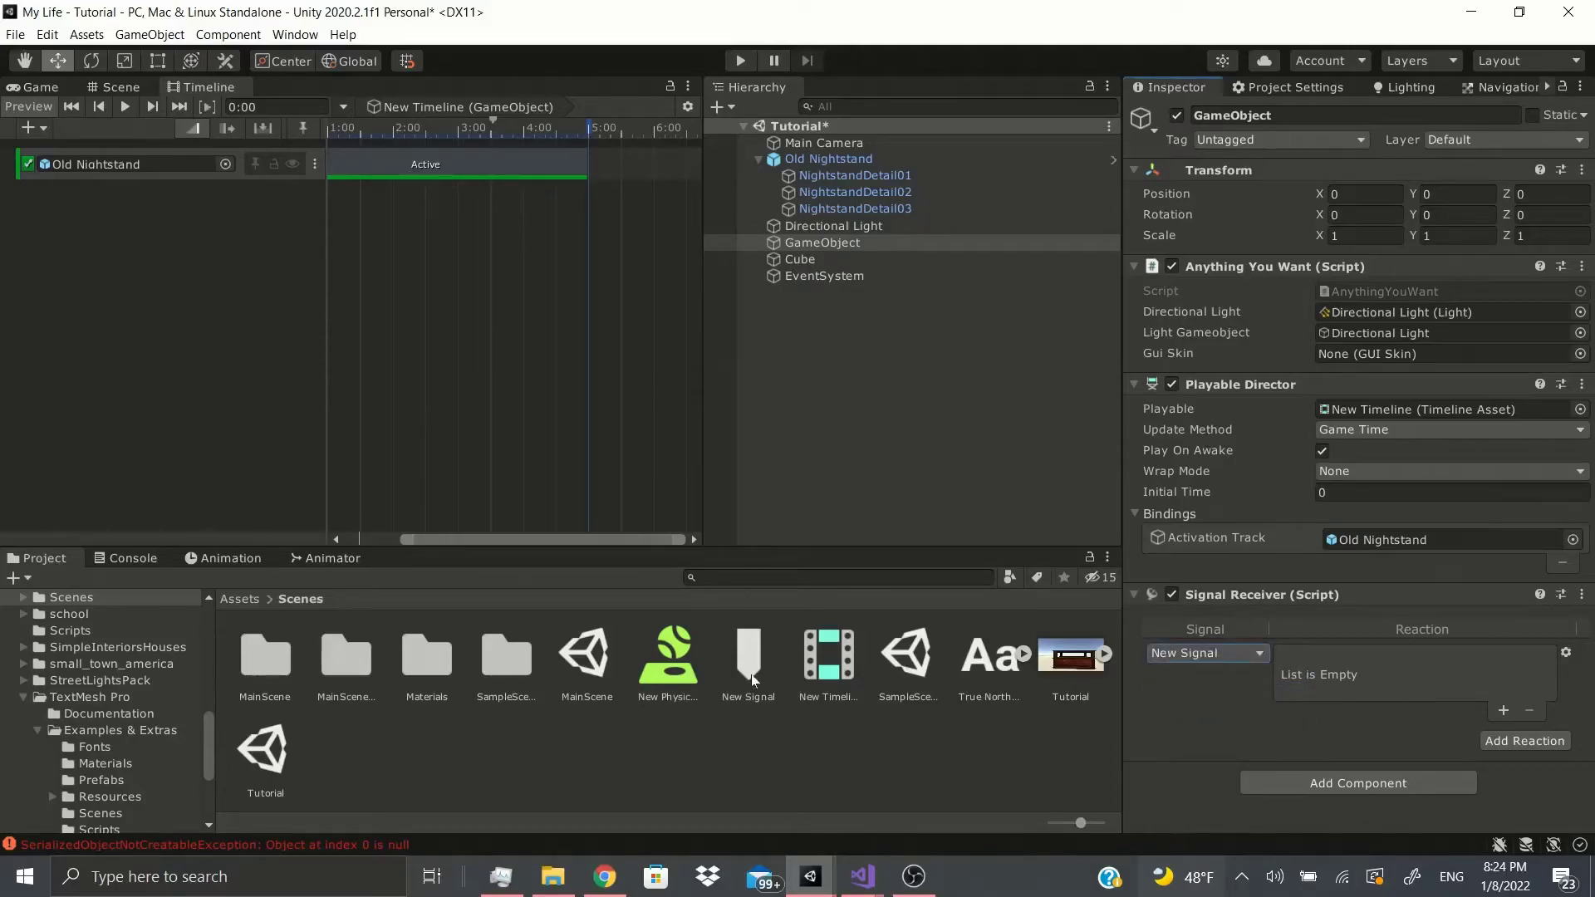
{"action": "left_click", "coordinate": [1503, 712]}
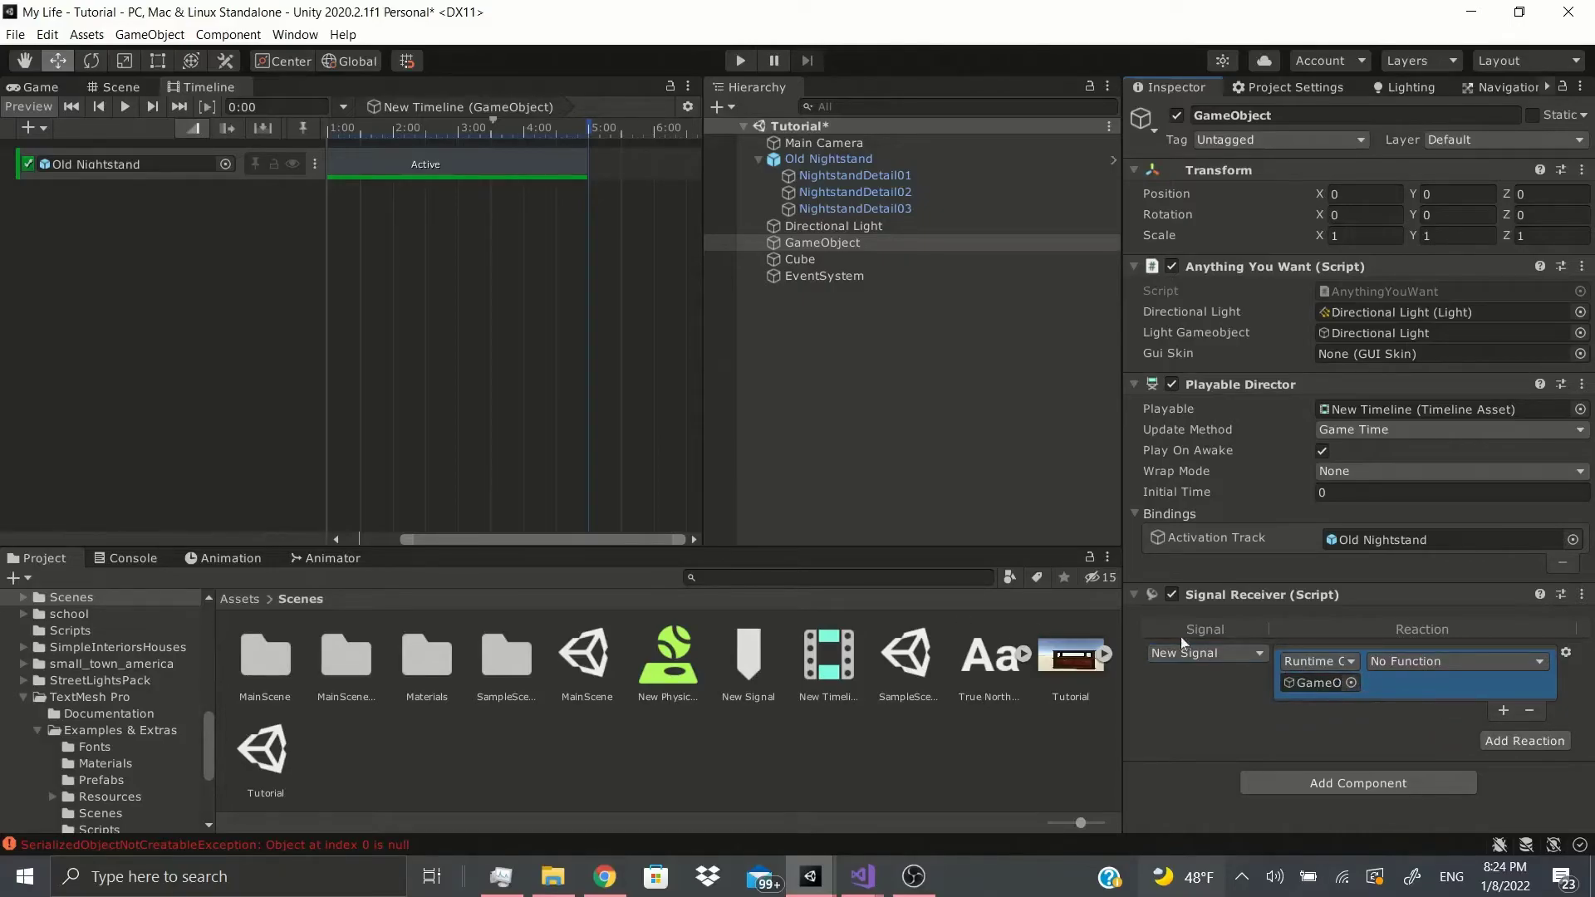
{"action": "left_click_drag", "start_coordinate": [1123, 591], "coordinate": [1040, 587]}
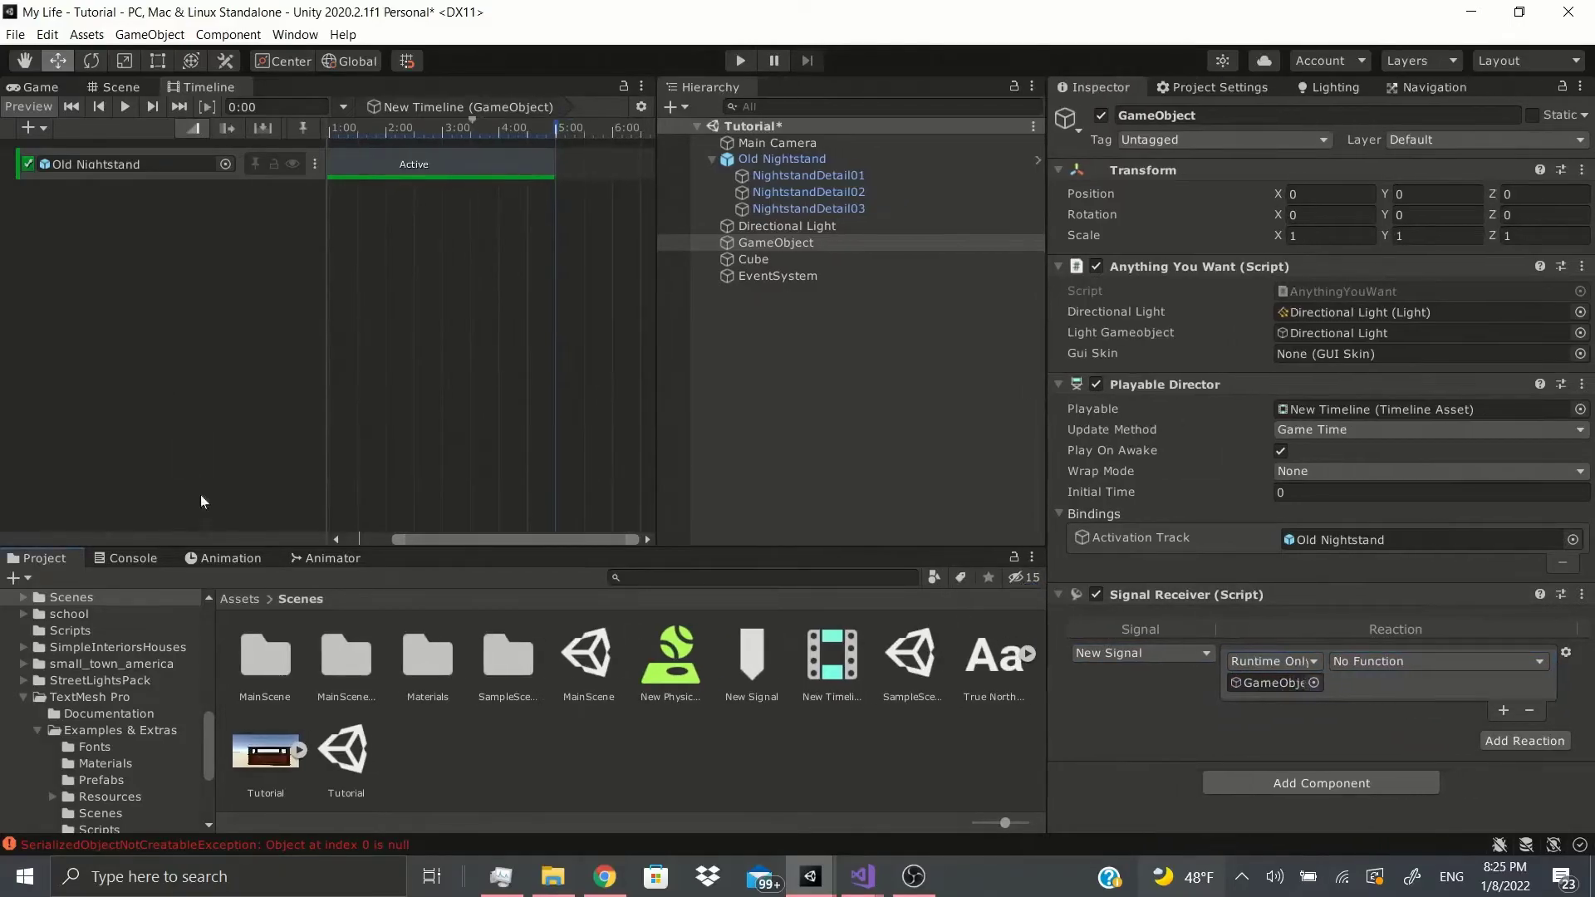
- Make the New Signal reaction call GameObject.SetActive on Cube, with the value left unticked
{"action": "left_click", "coordinate": [236, 557]}
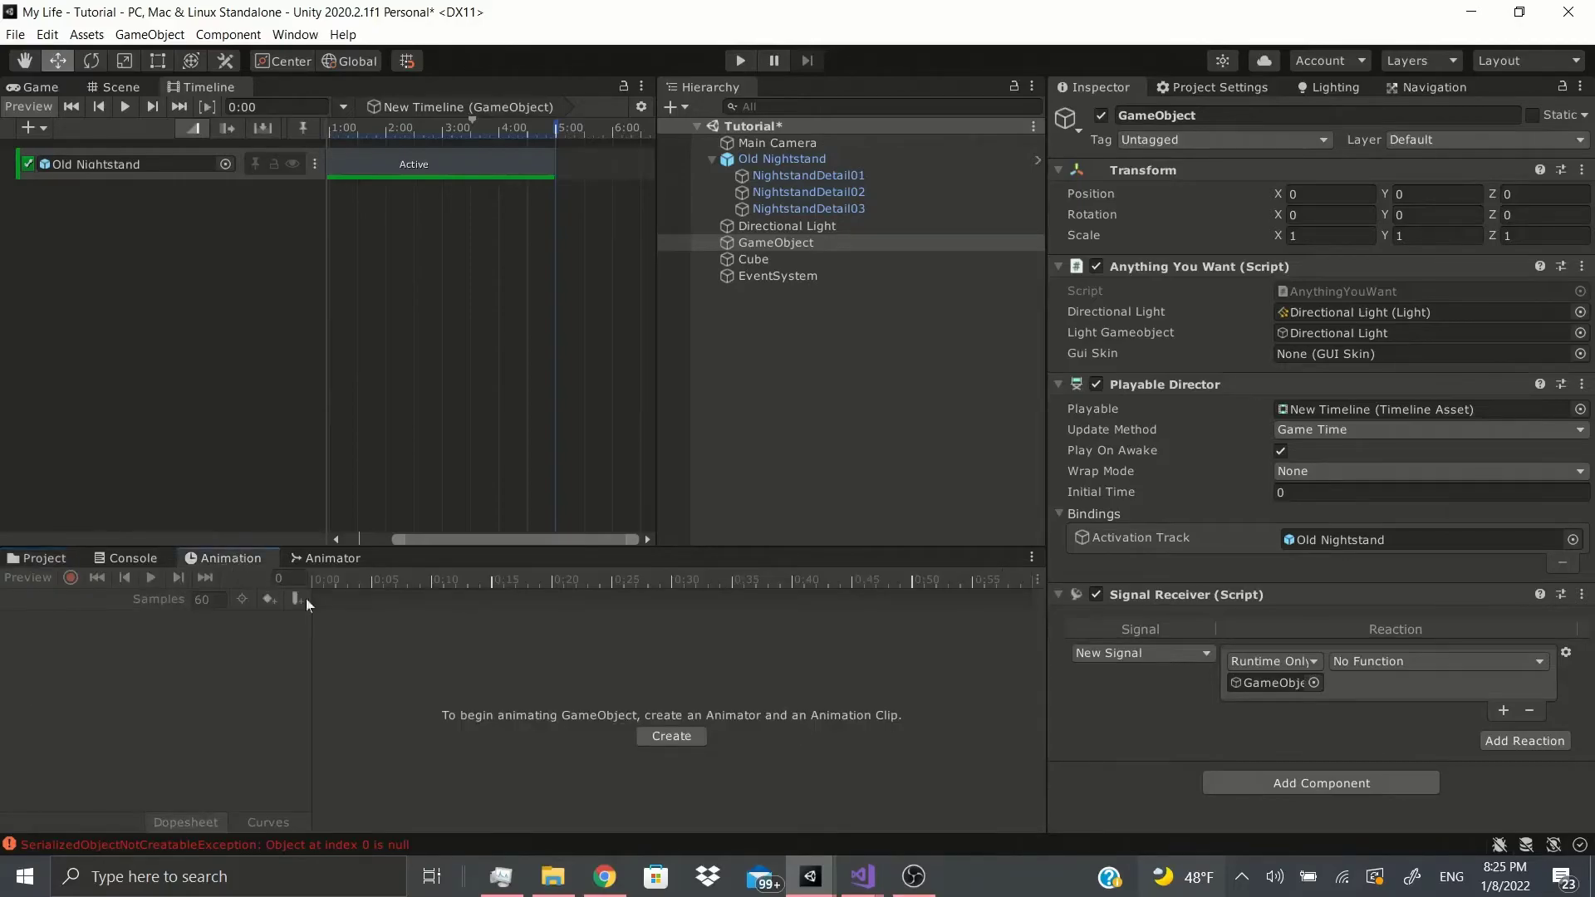
{"action": "left_click", "coordinate": [37, 558]}
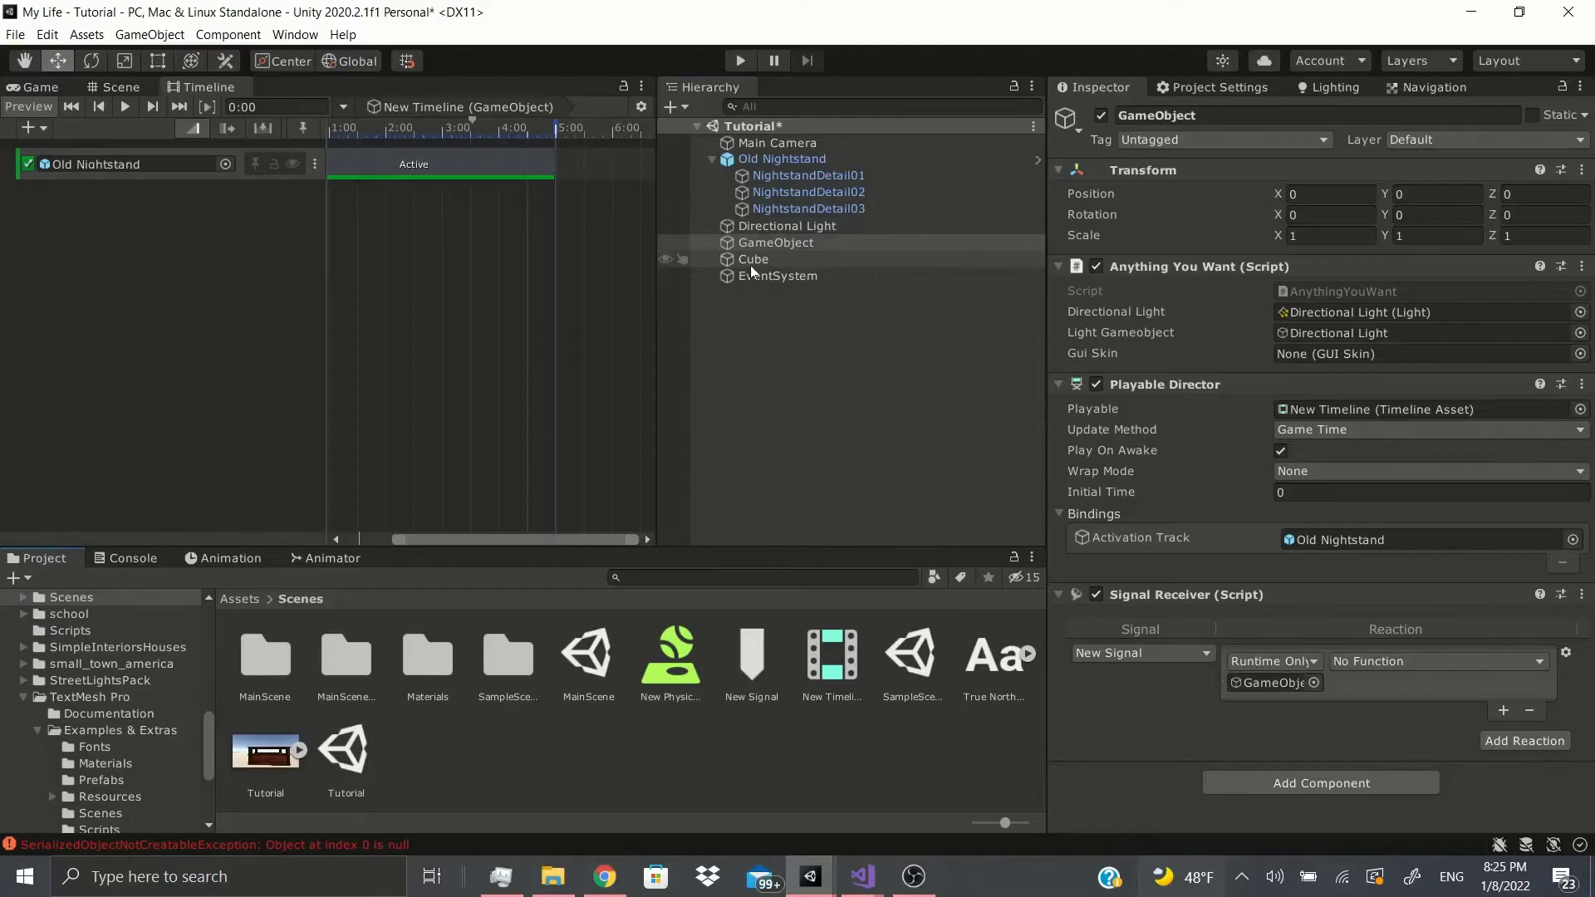
{"action": "left_click_drag", "start_coordinate": [751, 266], "coordinate": [1276, 688]}
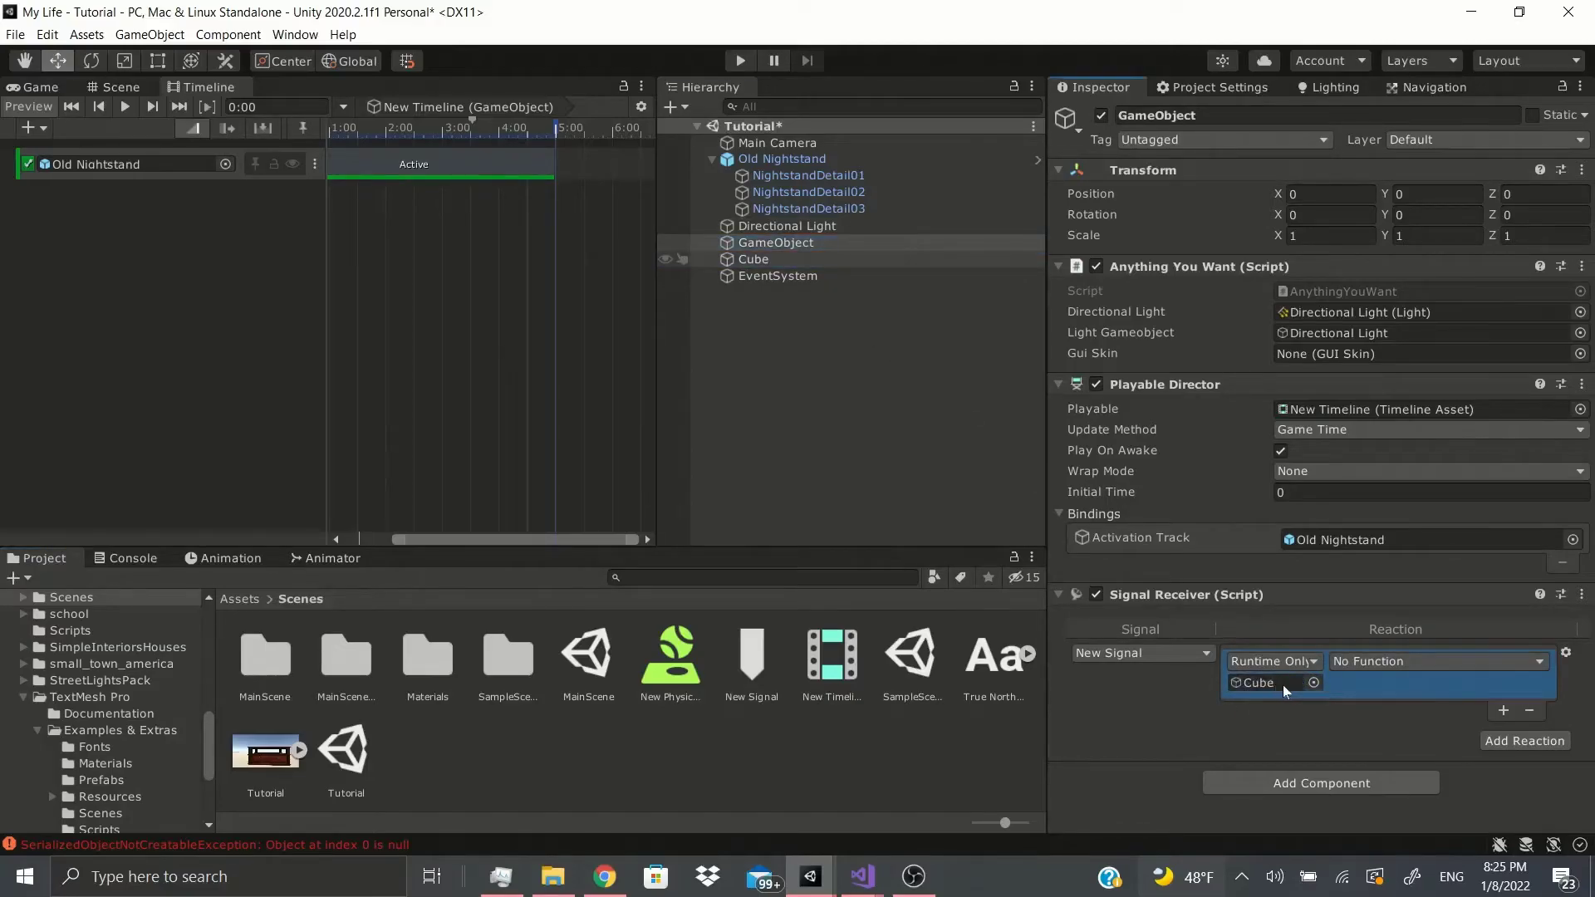
{"action": "left_click", "coordinate": [1348, 665]}
{"action": "mouse_move", "coordinate": [1395, 709]}
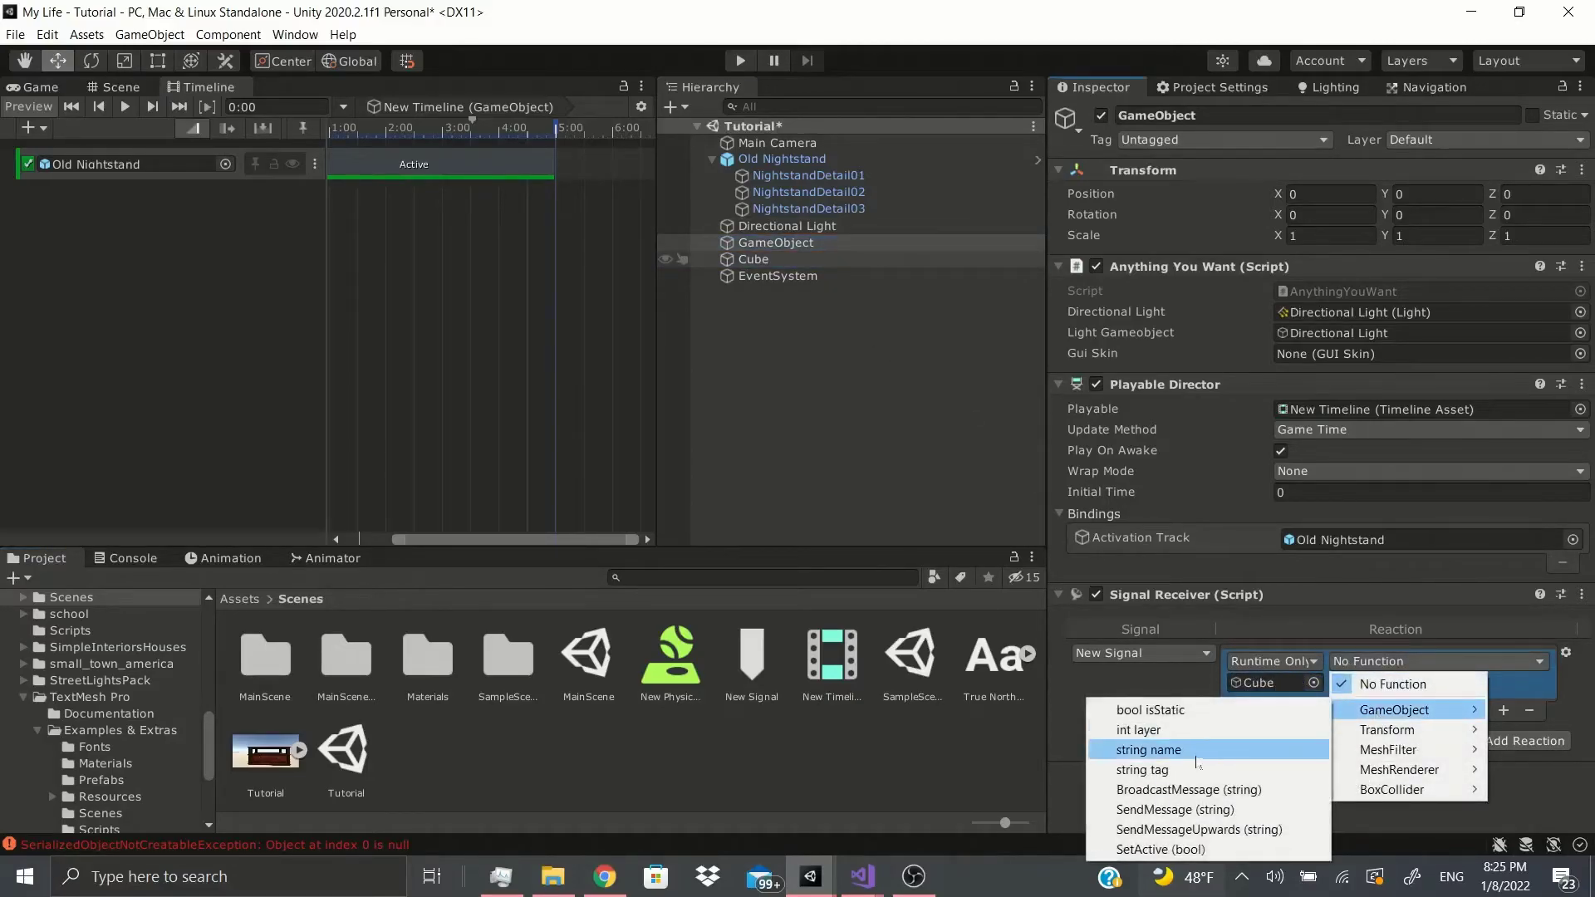
{"action": "left_click", "coordinate": [1147, 851]}
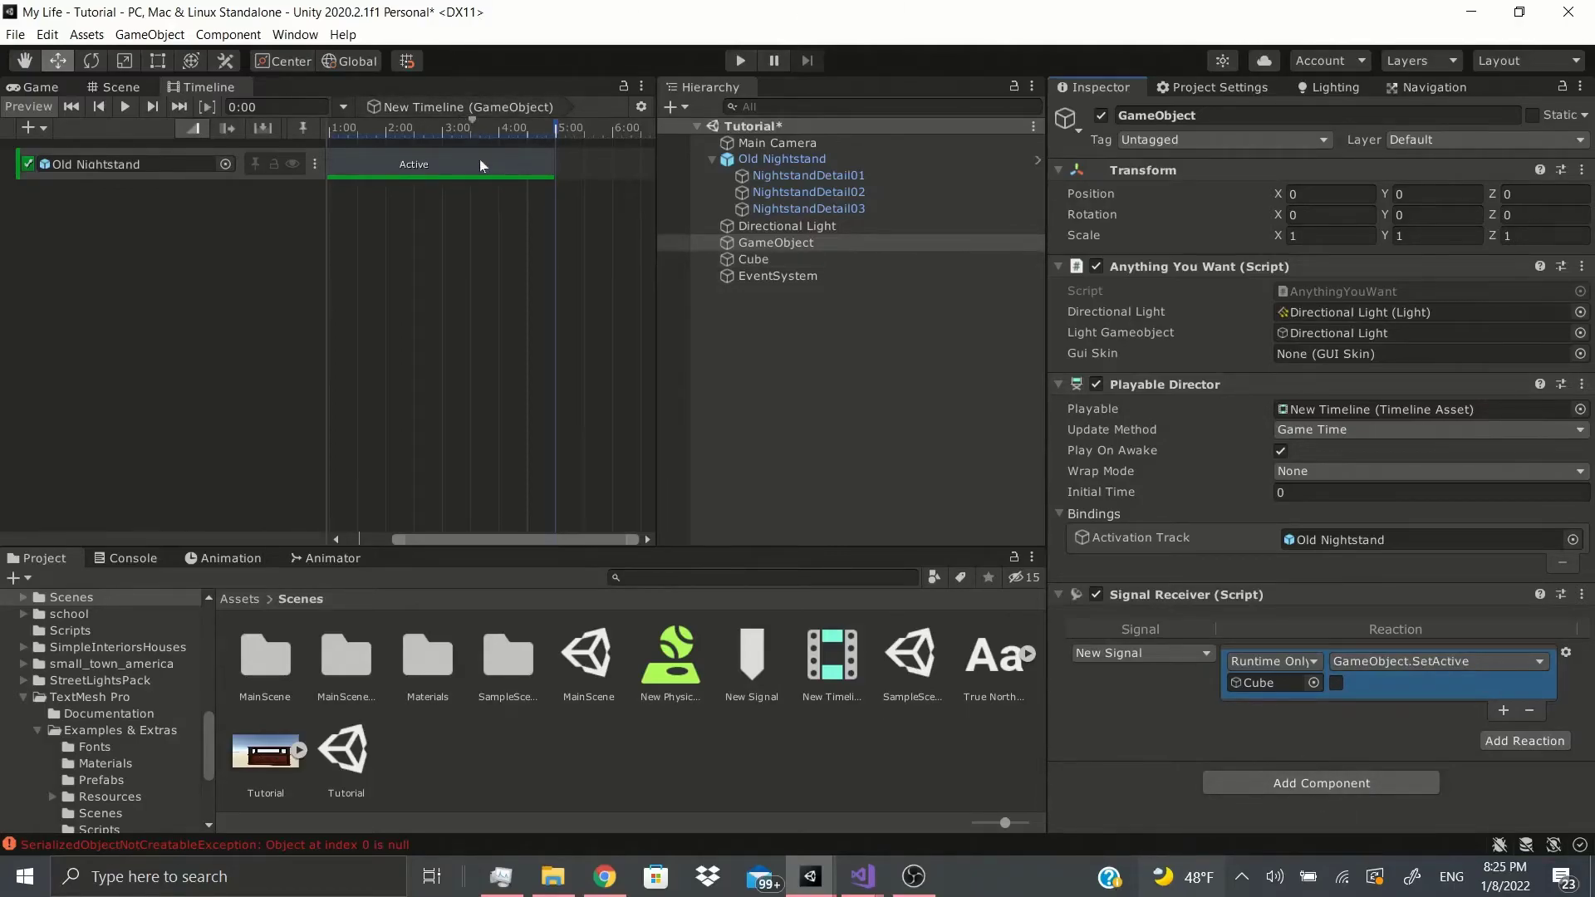
{"action": "double_click", "coordinate": [91, 163]}
- Play the scene in the Game view to watch the Cube vanish, then replay it maximized with Shift+Space
{"action": "left_click", "coordinate": [37, 87]}
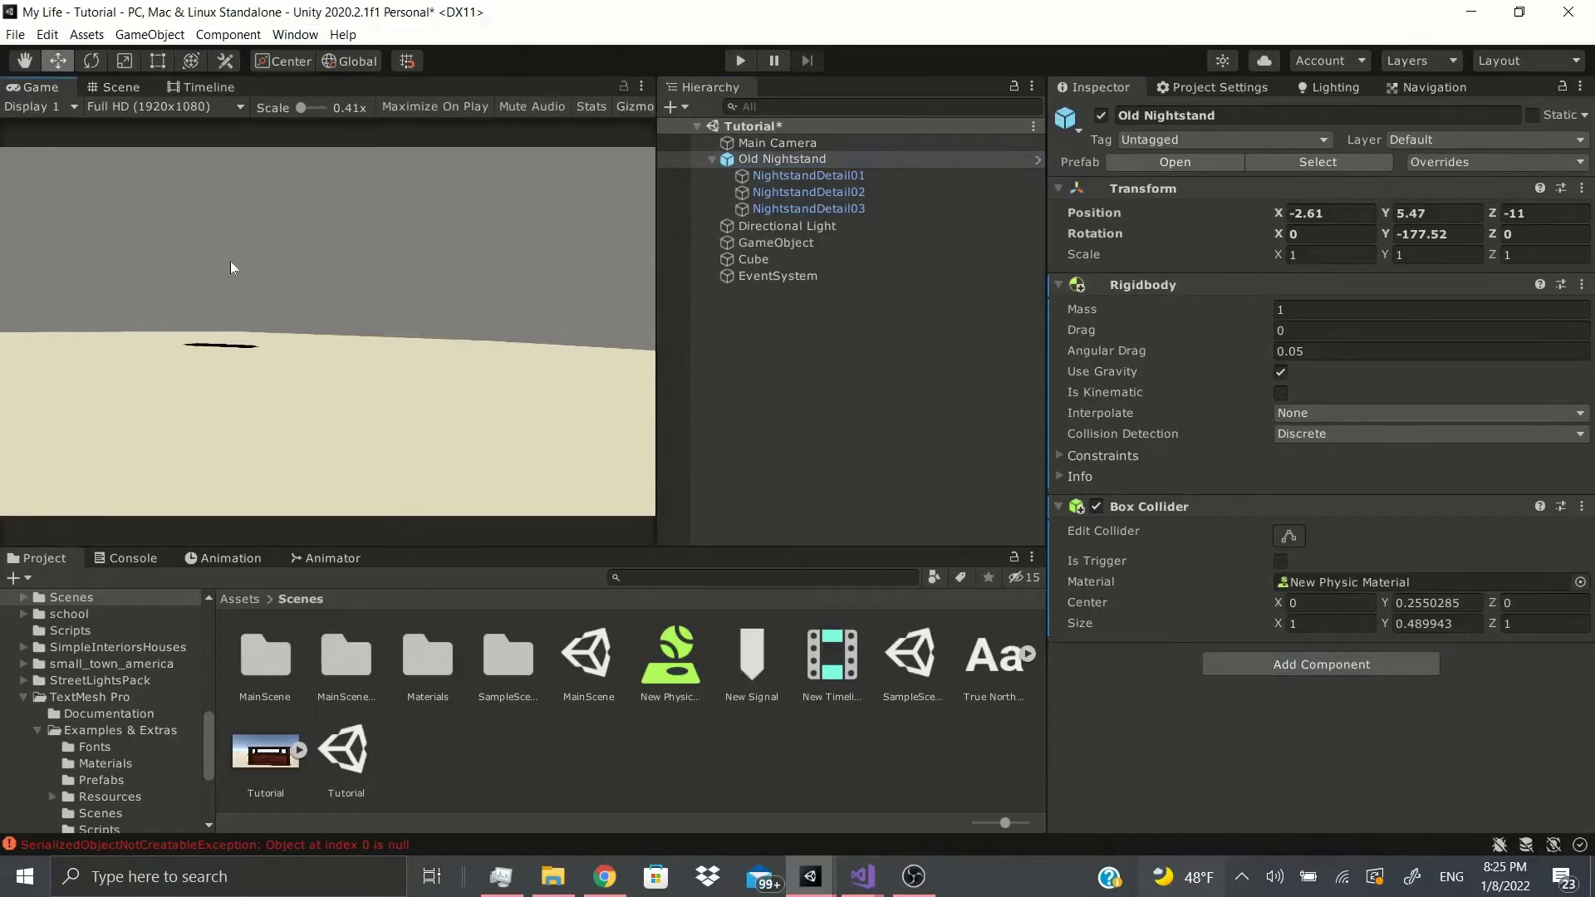
{"action": "left_click", "coordinate": [737, 61]}
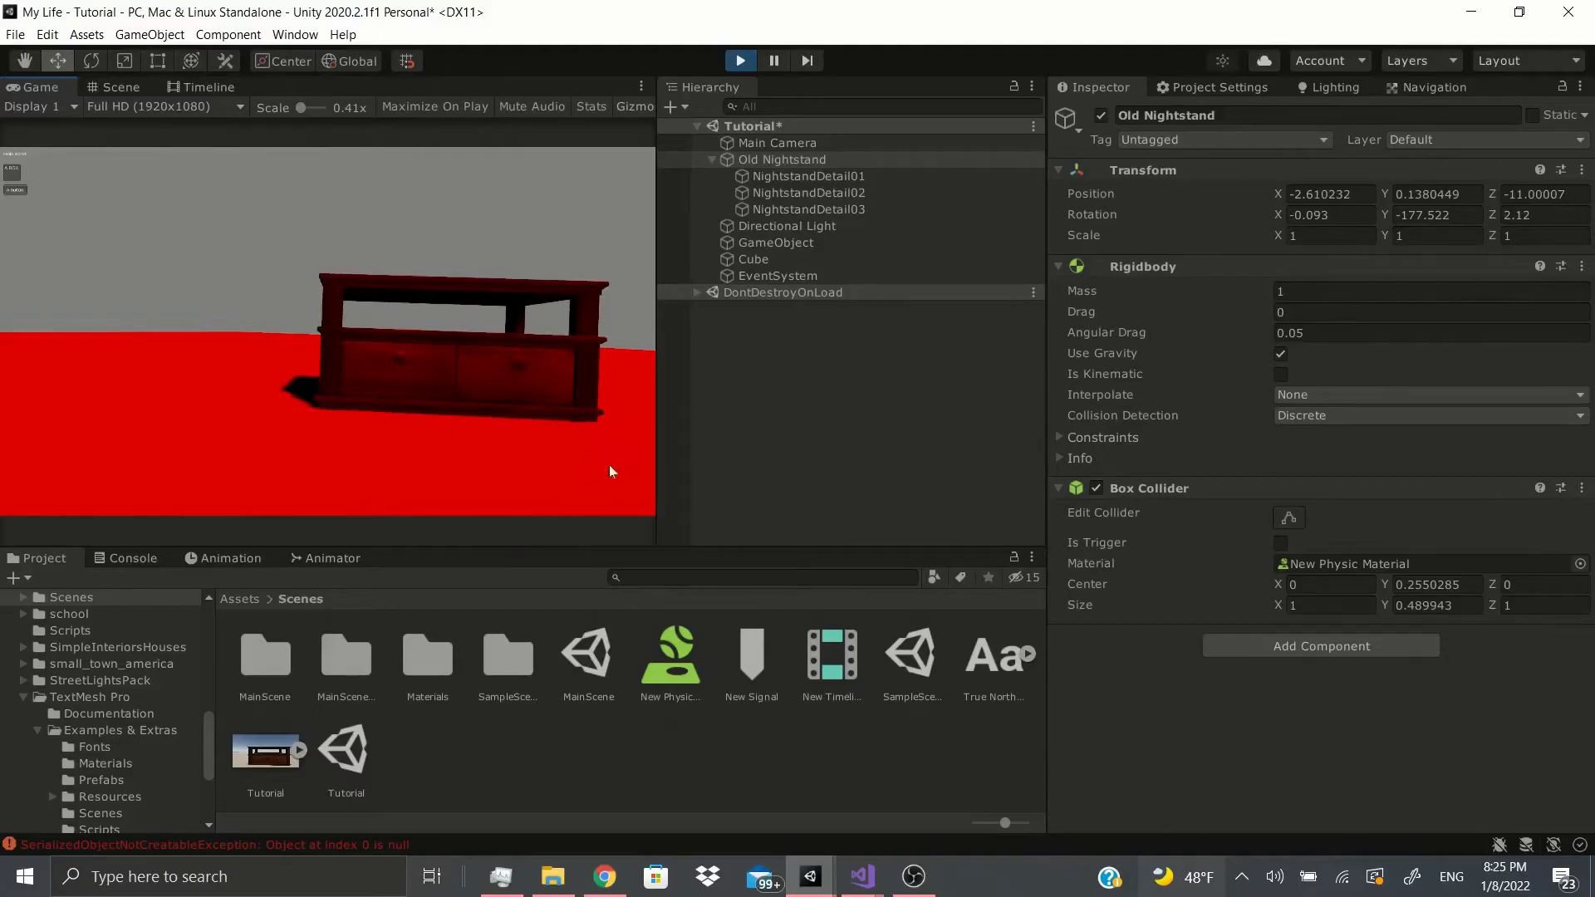
{"action": "left_click_drag", "start_coordinate": [658, 432], "coordinate": [778, 382]}
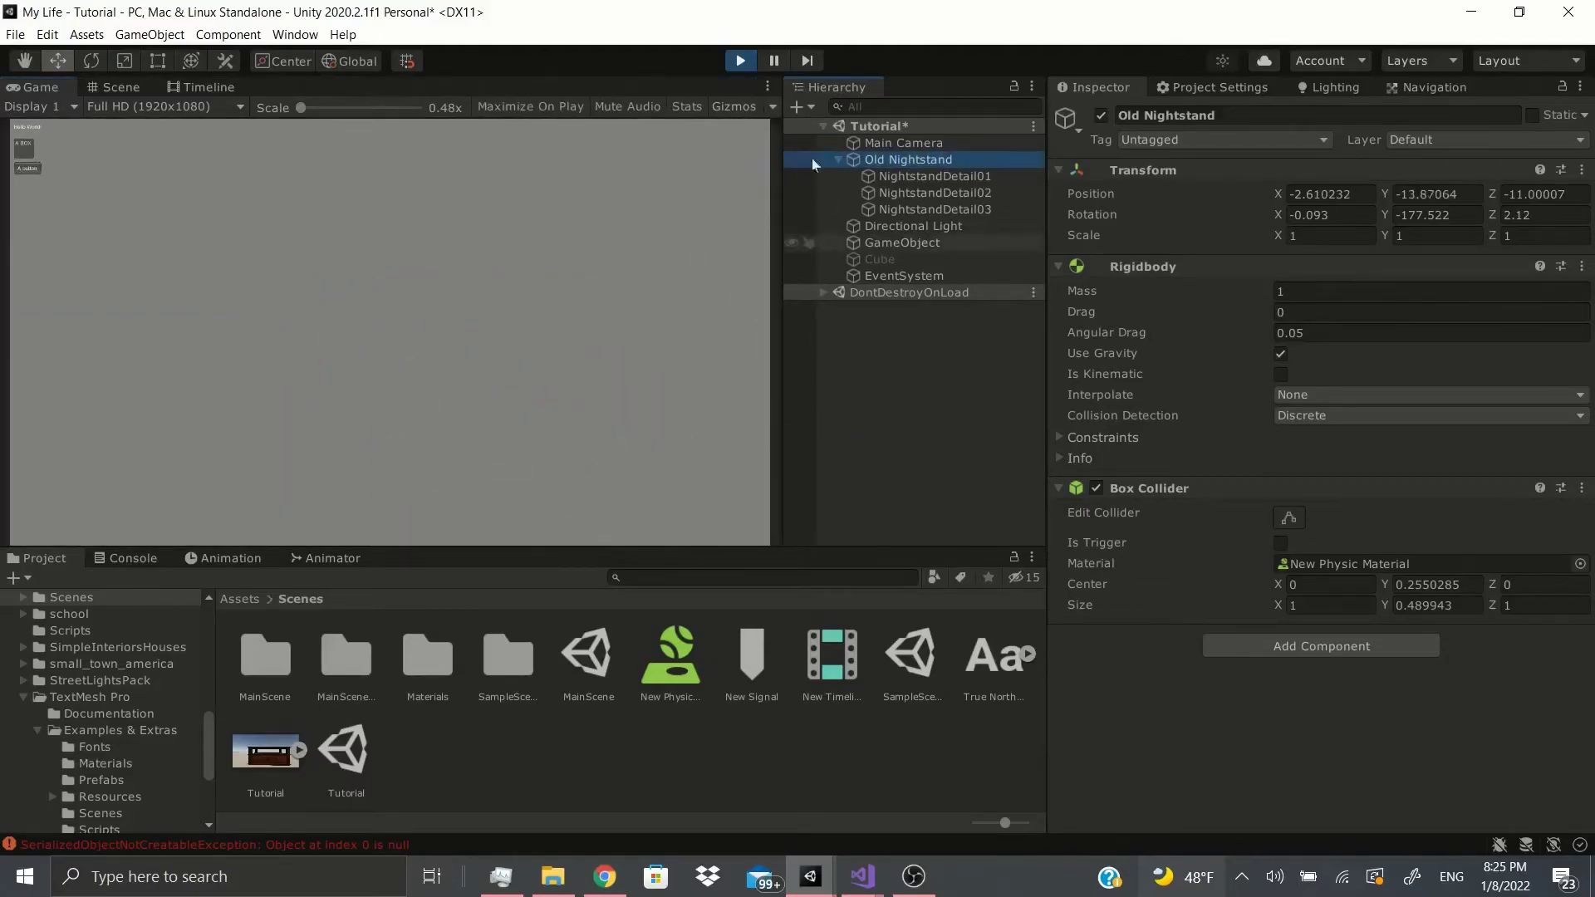
{"action": "left_click", "coordinate": [741, 59]}
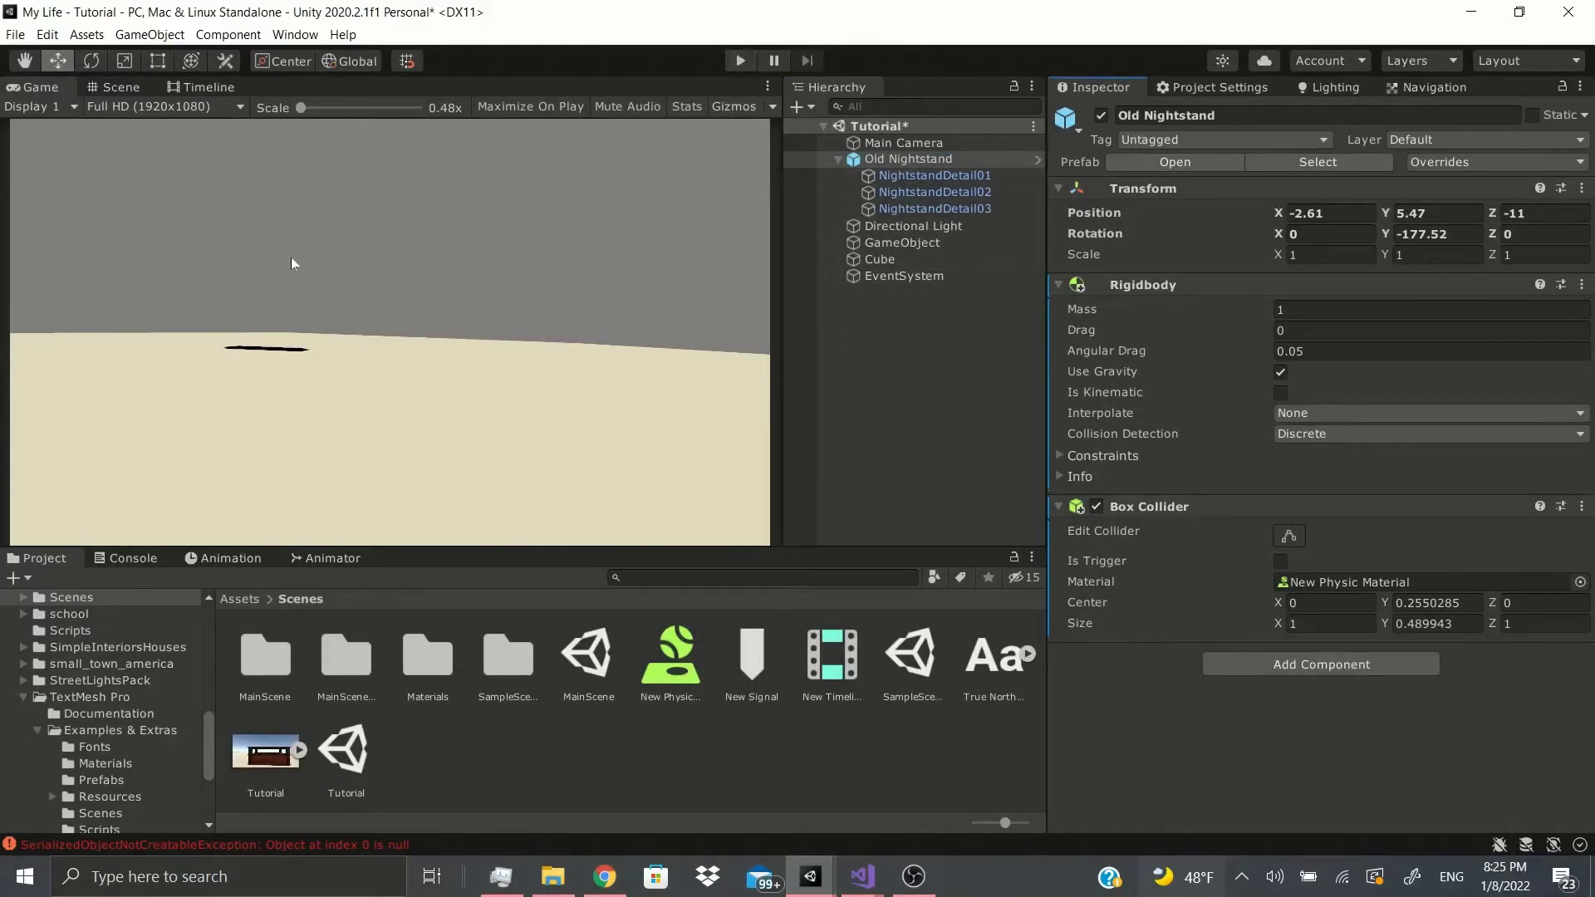
{"action": "key", "text": "shift+space"}
{"action": "left_click", "coordinate": [740, 60]}
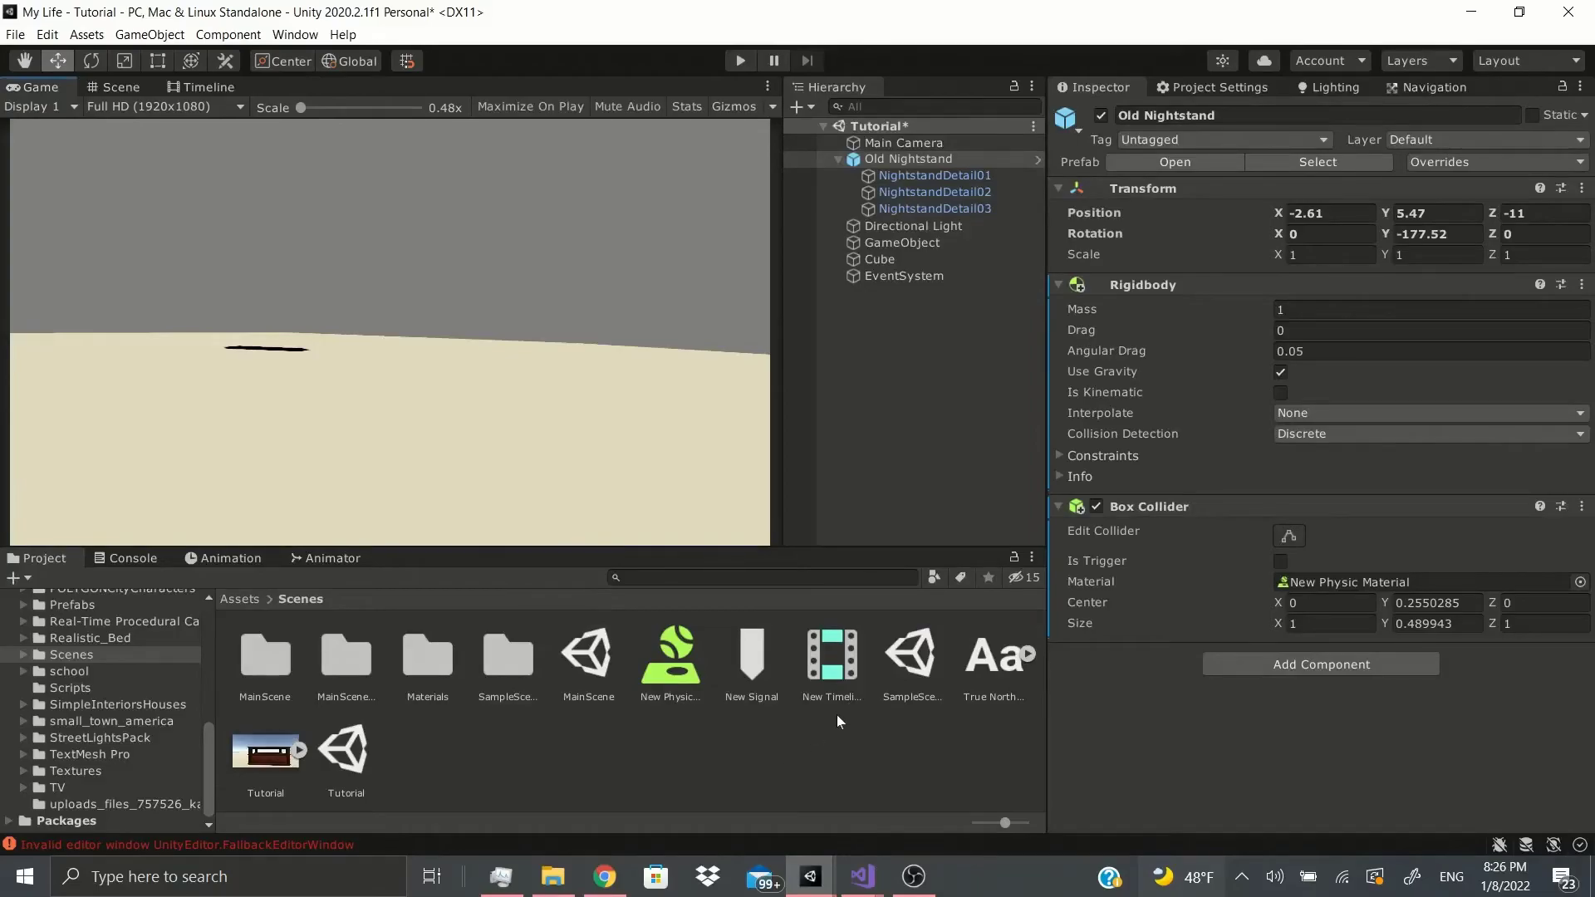
- Create a Timeline asset in the Scenes folder, keeping Duration Mode as Based On Clips
{"action": "right_click", "coordinate": [835, 715]}
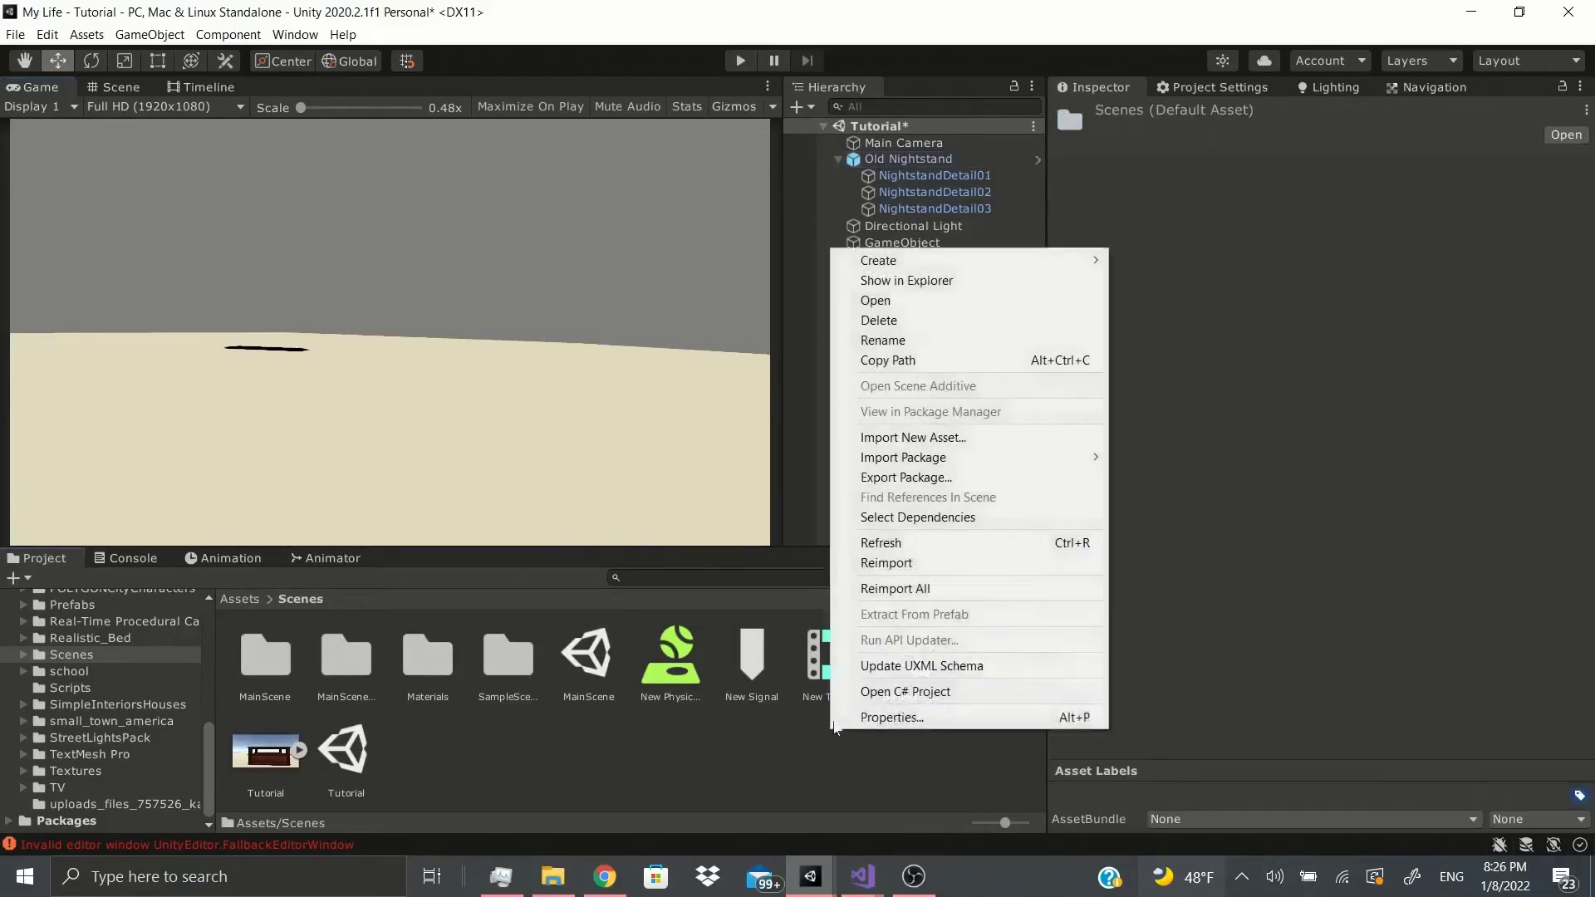
{"action": "mouse_move", "coordinate": [980, 262]}
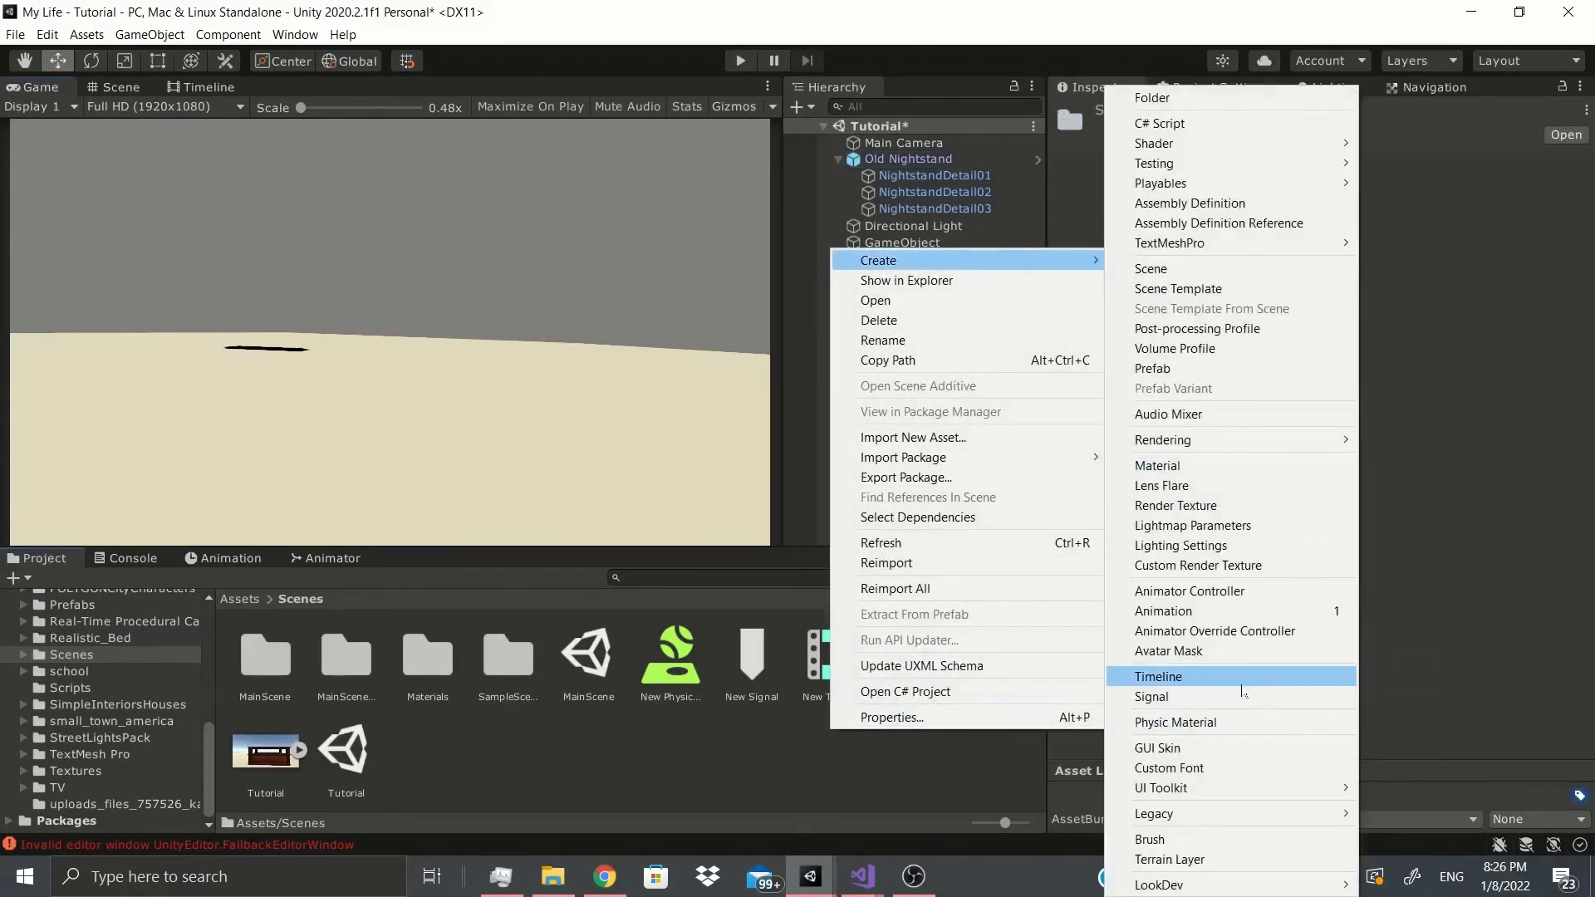
{"action": "left_click", "coordinate": [1180, 677]}
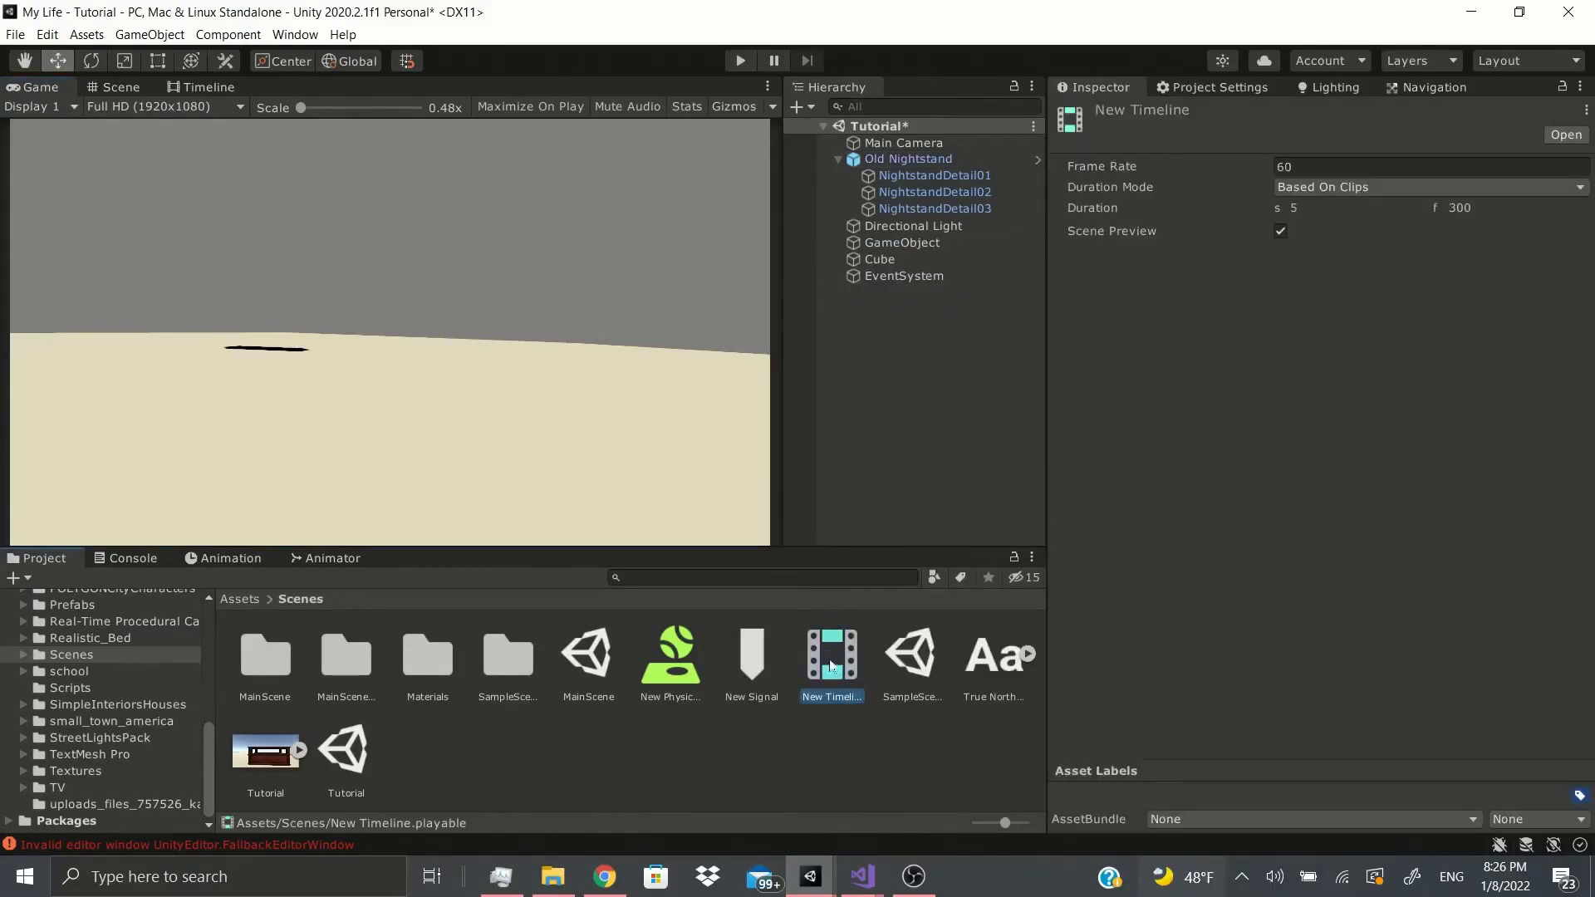
{"action": "left_click", "coordinate": [1303, 189]}
{"action": "left_click", "coordinate": [1359, 188]}
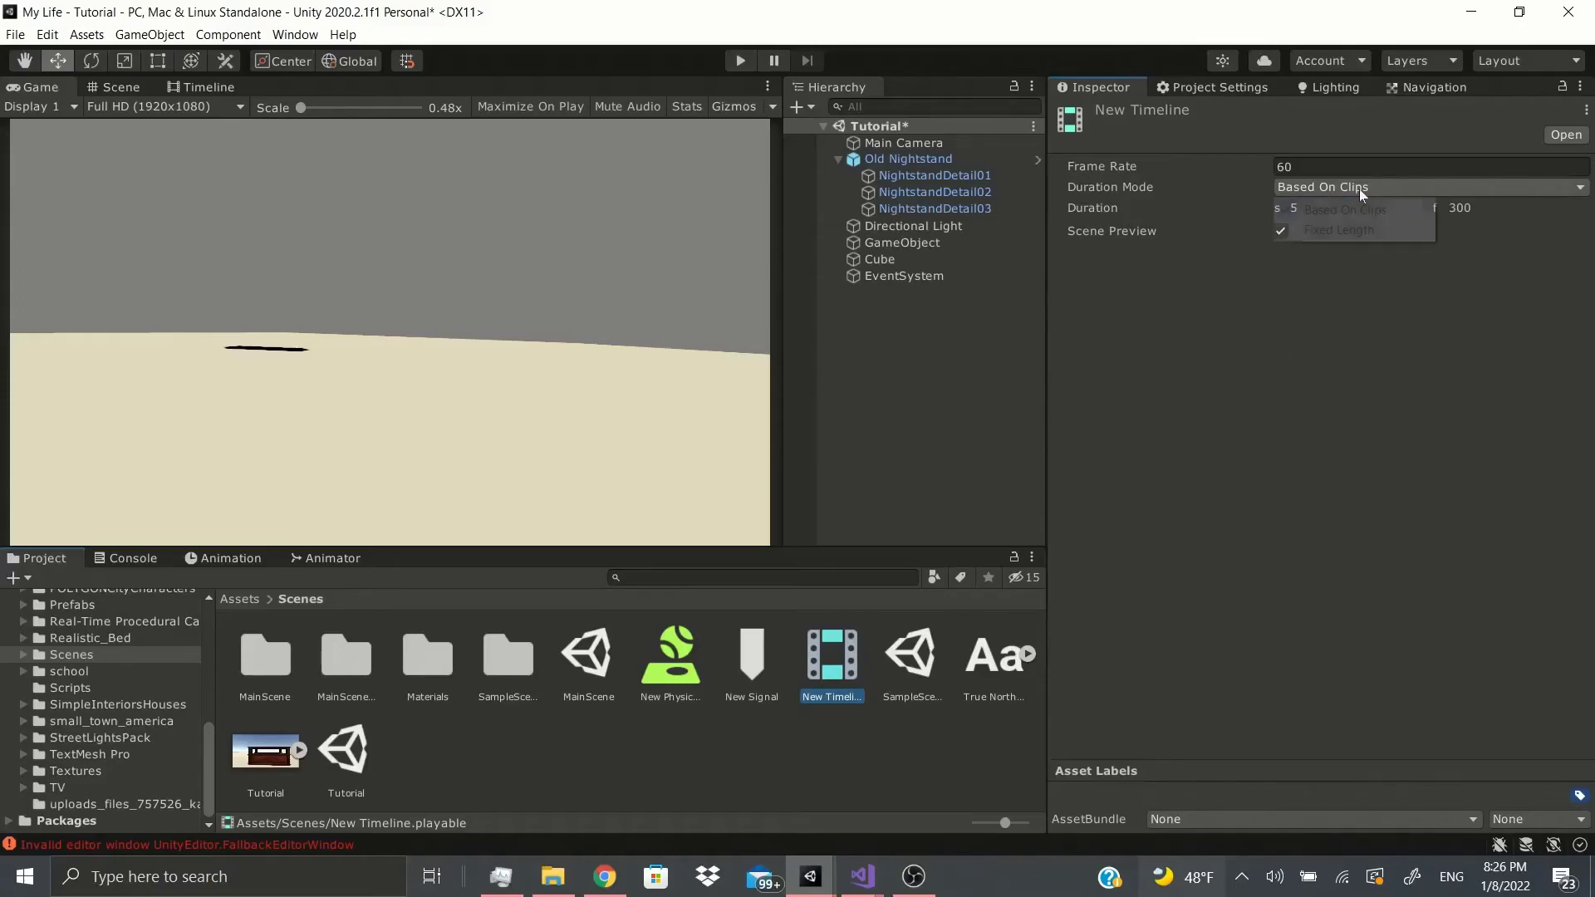
{"action": "left_click", "coordinate": [1359, 188]}
{"action": "left_click", "coordinate": [1315, 211]}
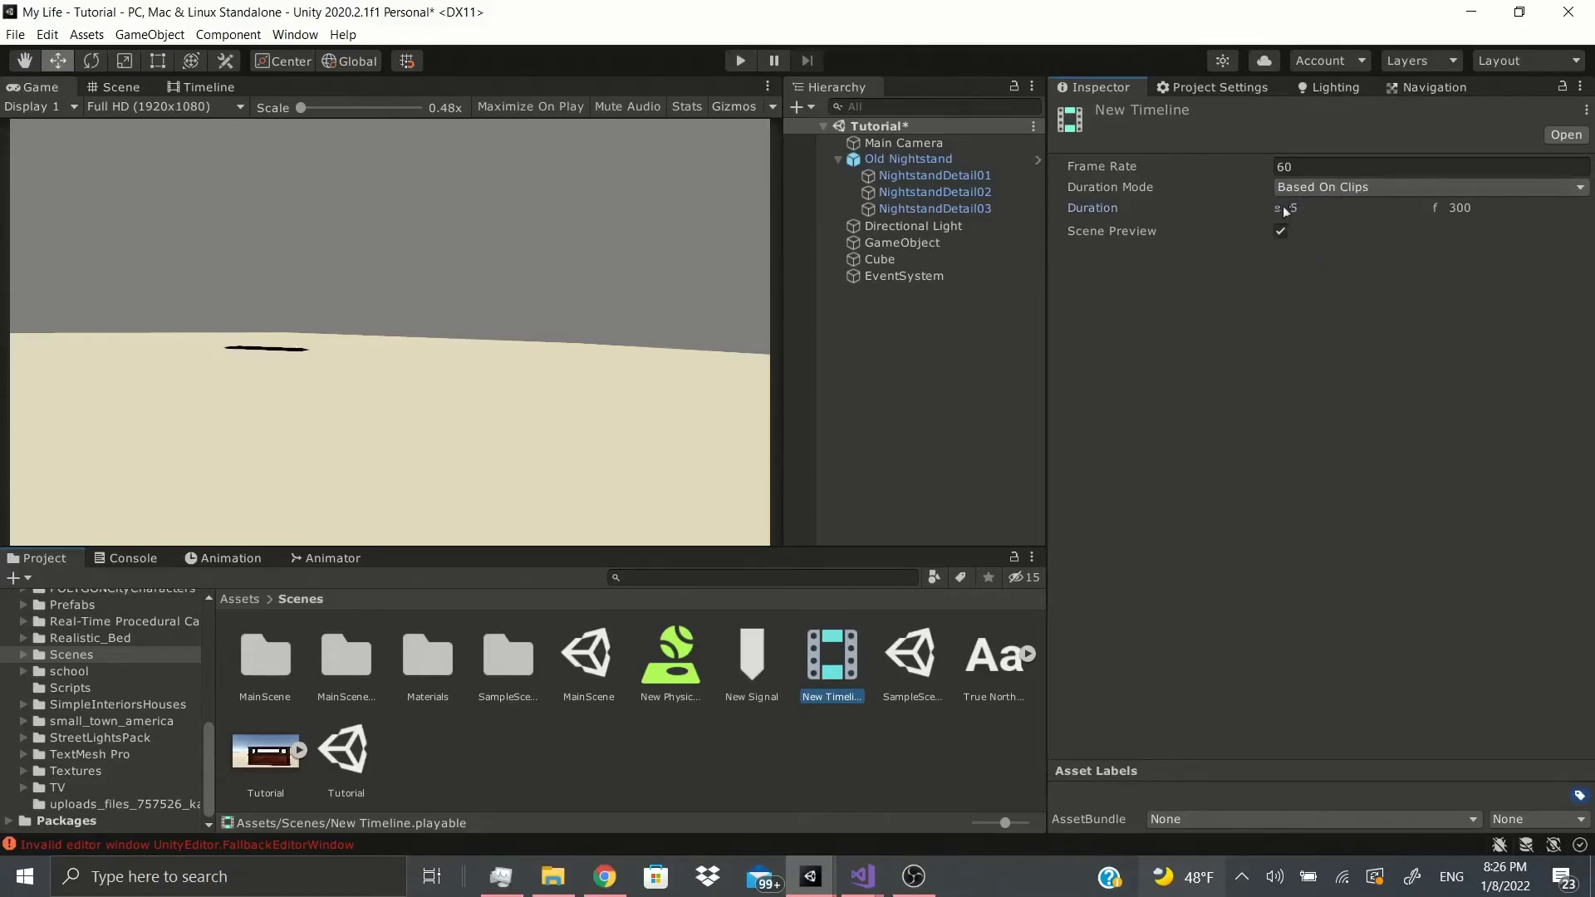
- Toggle Scene Preview off and back on for the timeline
{"action": "left_click", "coordinate": [1354, 400]}
{"action": "left_click", "coordinate": [1280, 232]}
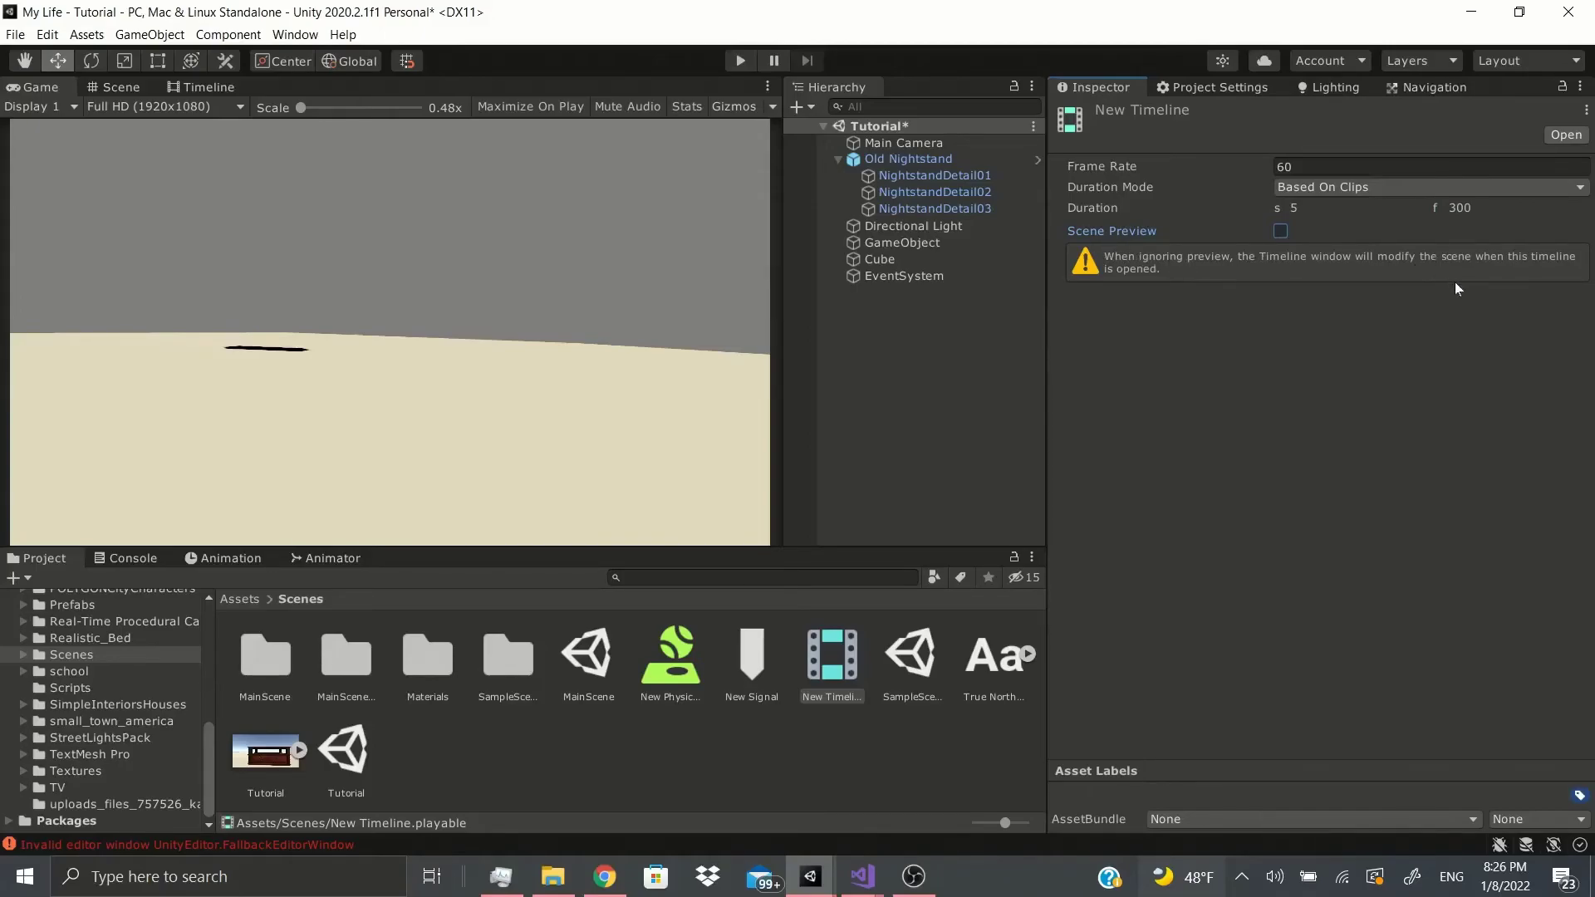
{"action": "left_click", "coordinate": [1281, 231]}
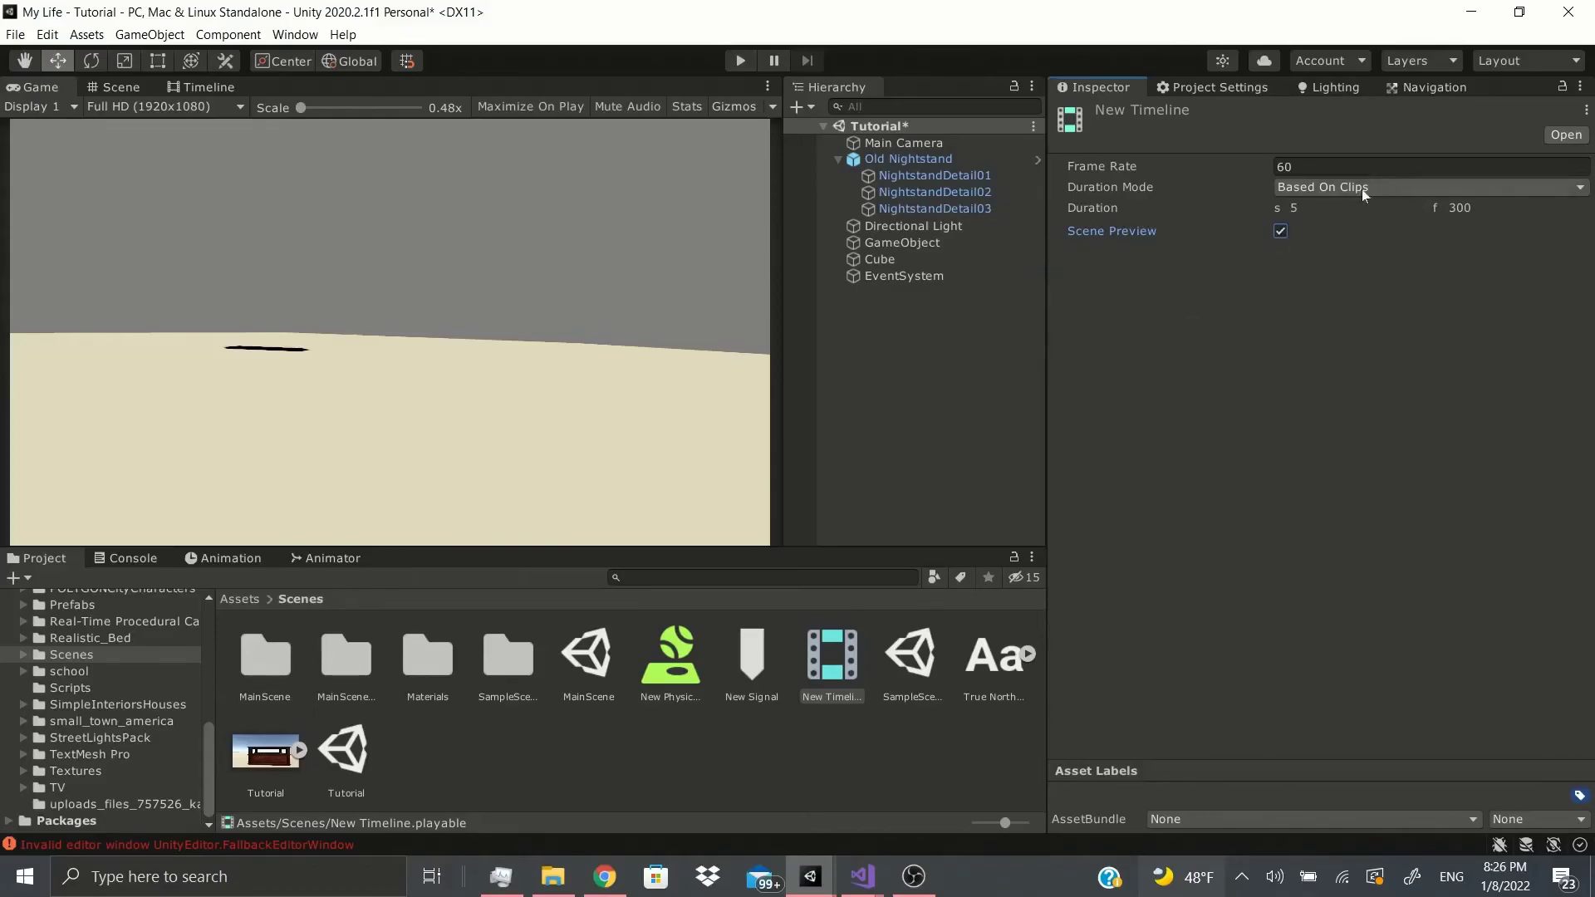
{"action": "left_click_drag", "start_coordinate": [1041, 320], "coordinate": [1155, 358]}
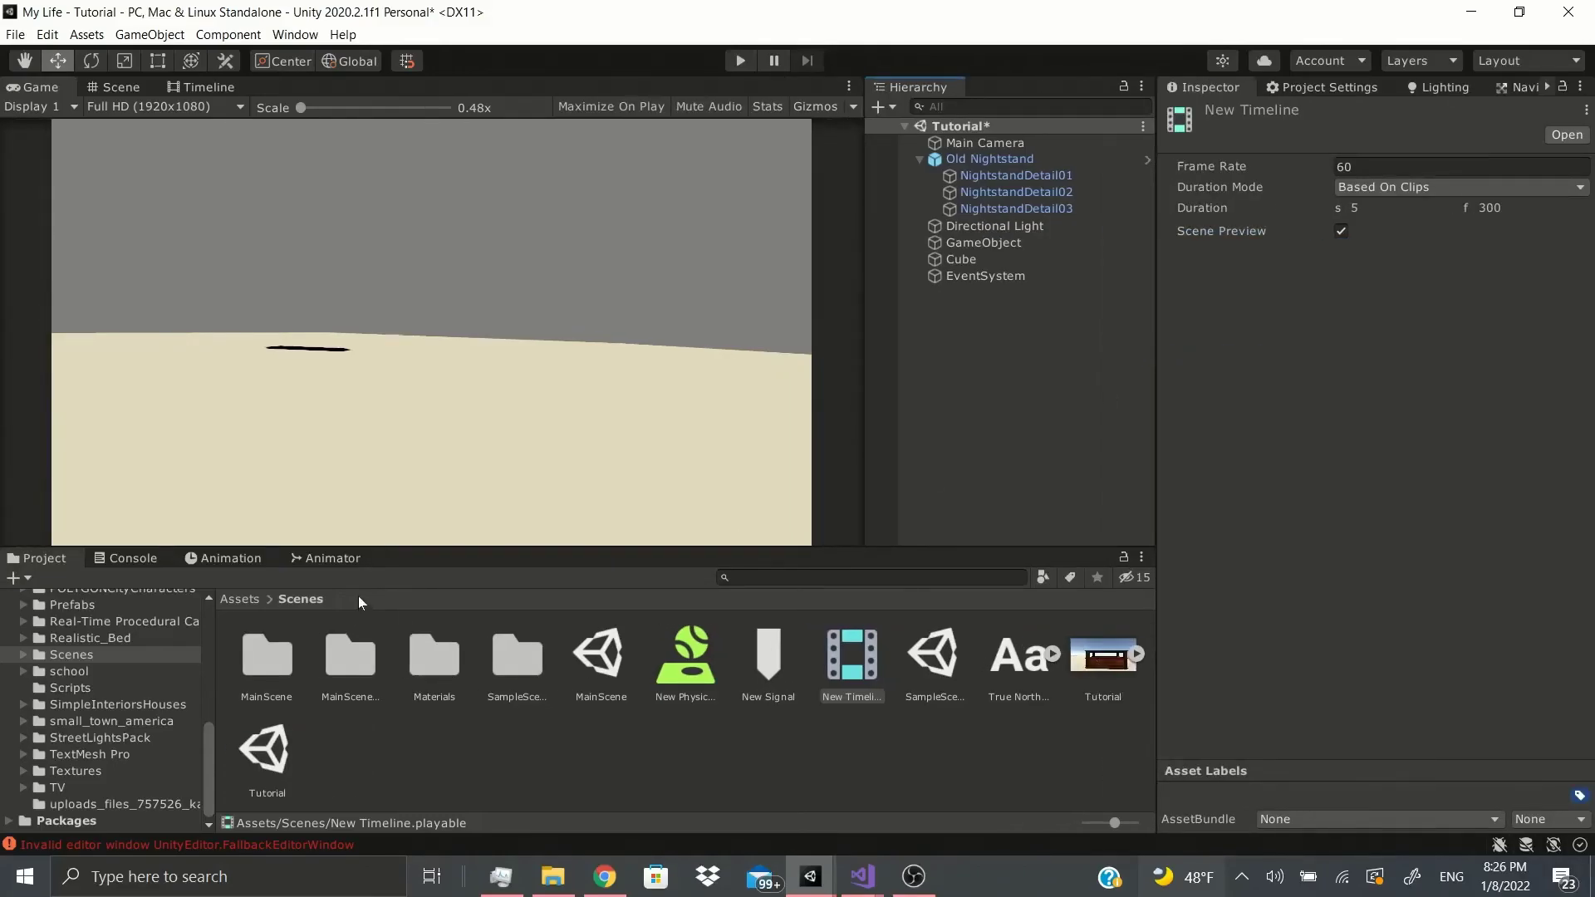
{"action": "right_click", "coordinate": [853, 742]}
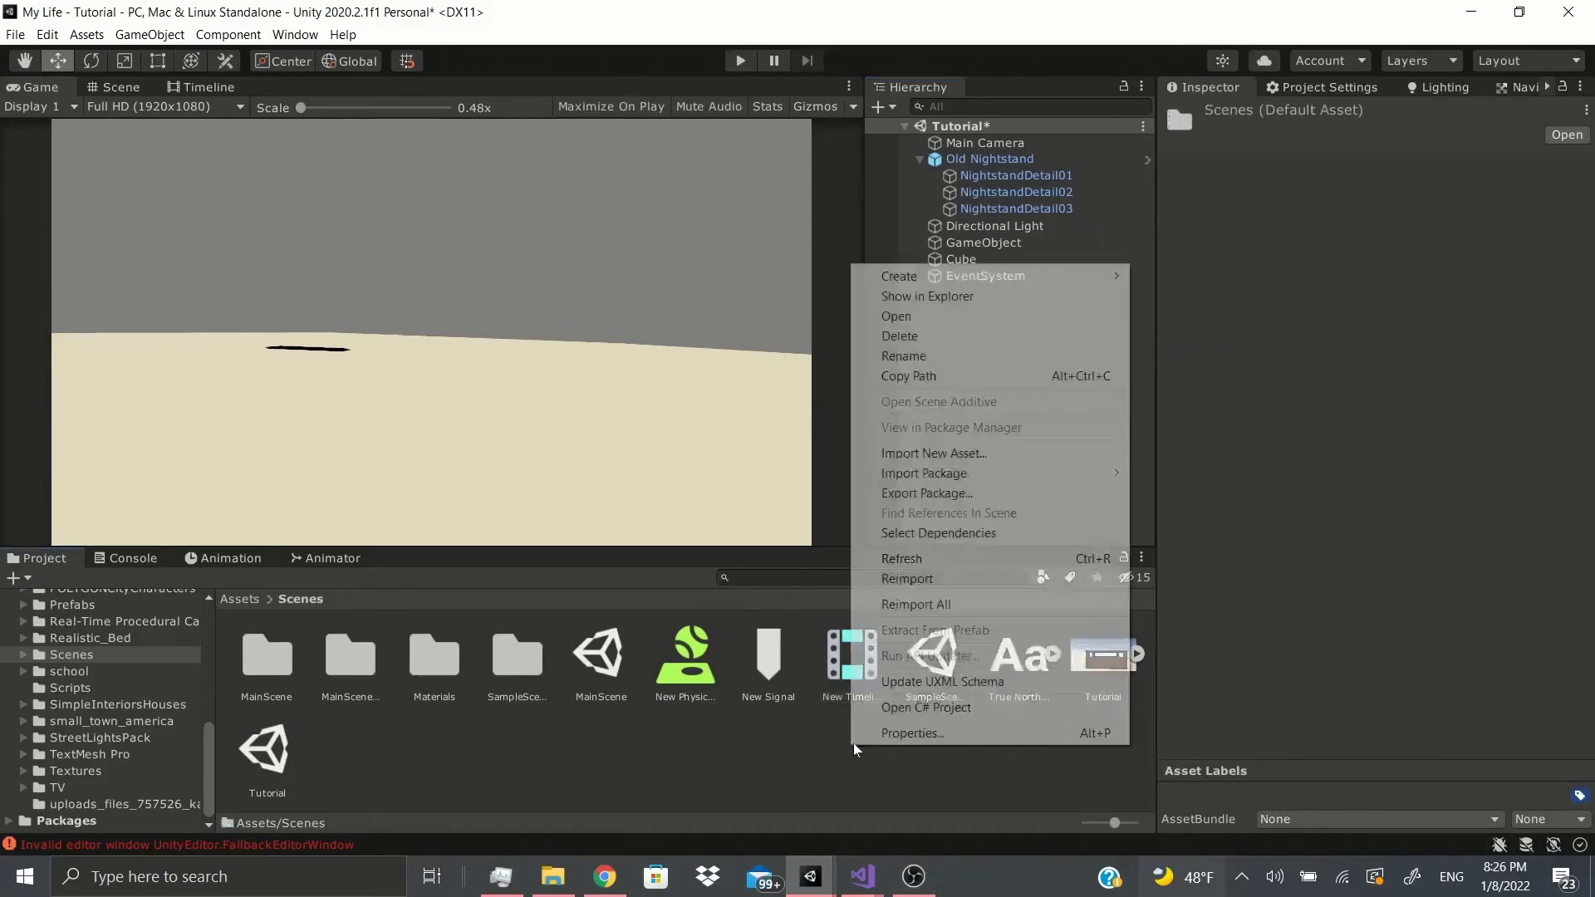
{"action": "mouse_move", "coordinate": [1050, 286]}
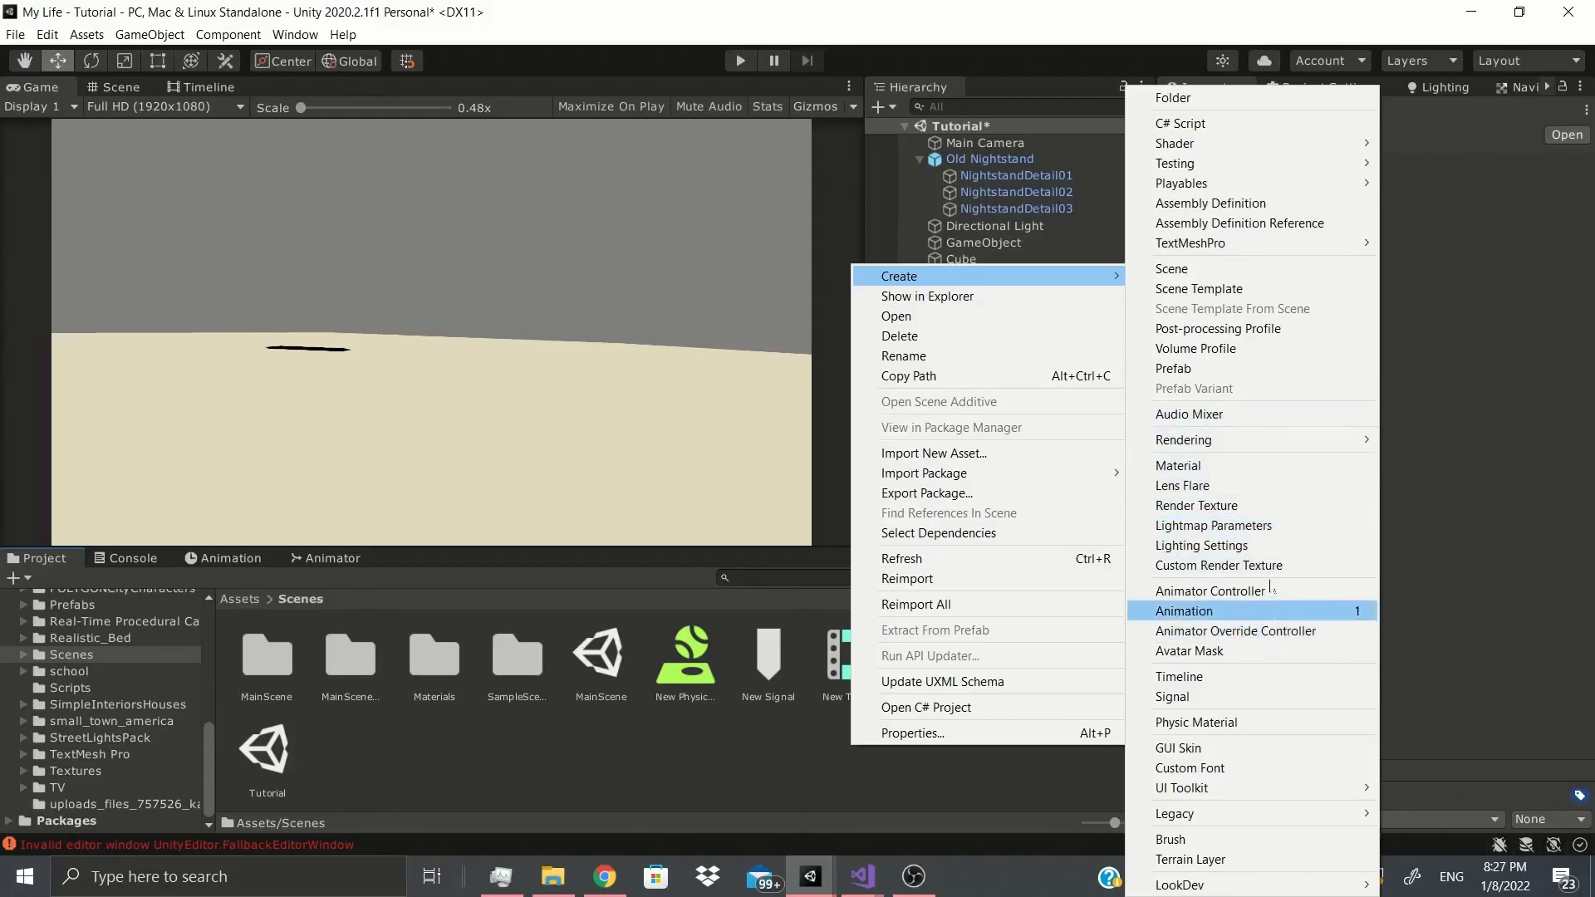
{"action": "left_click", "coordinate": [1442, 585]}
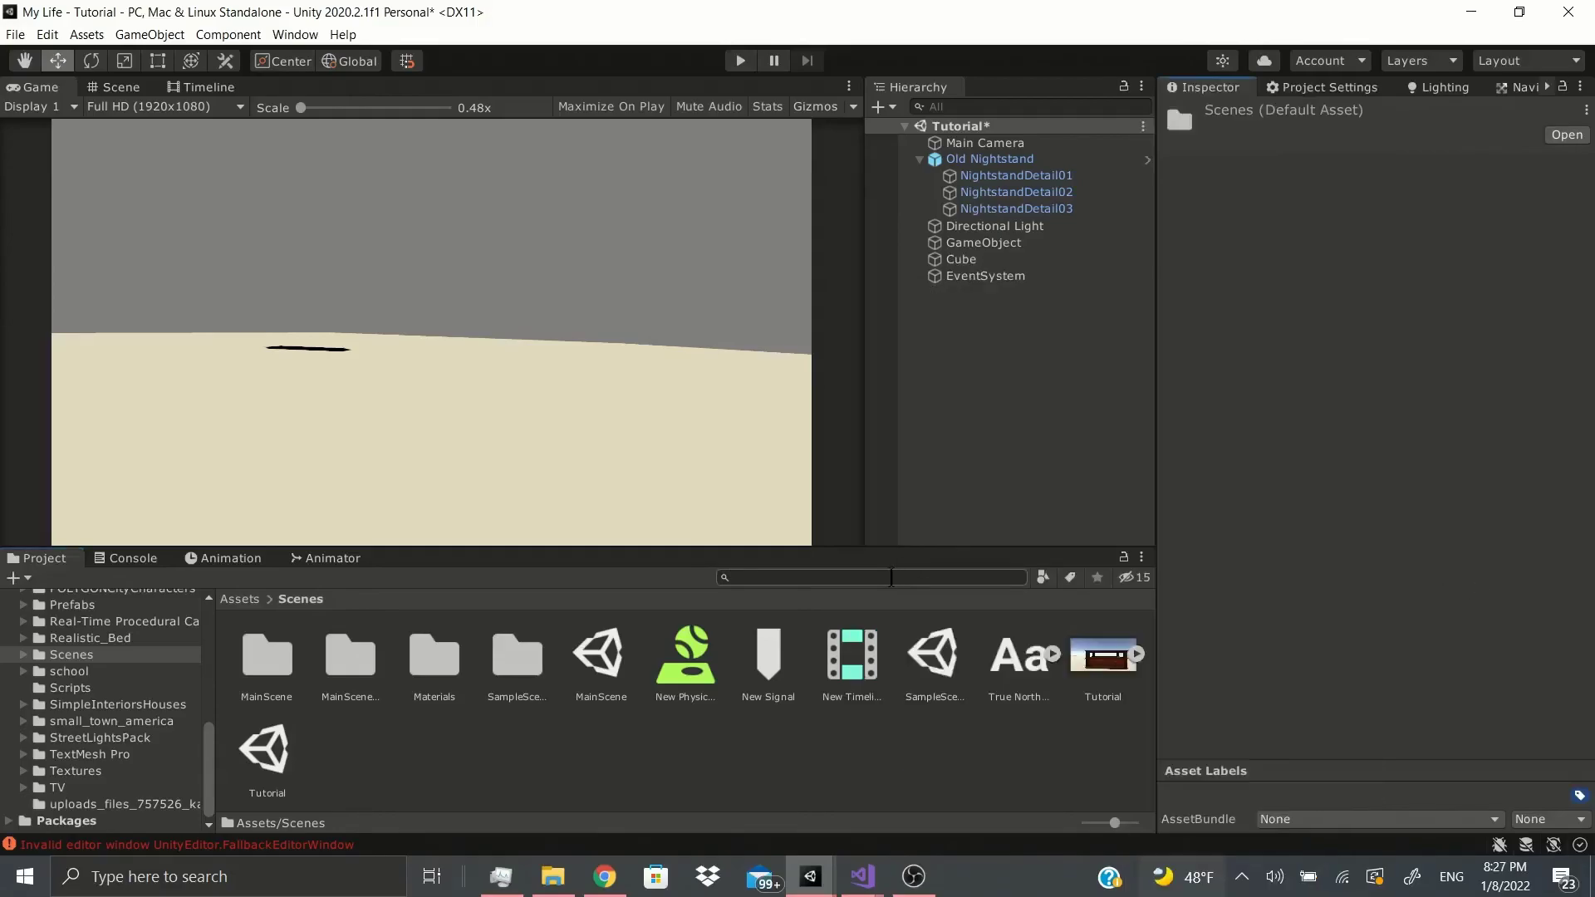